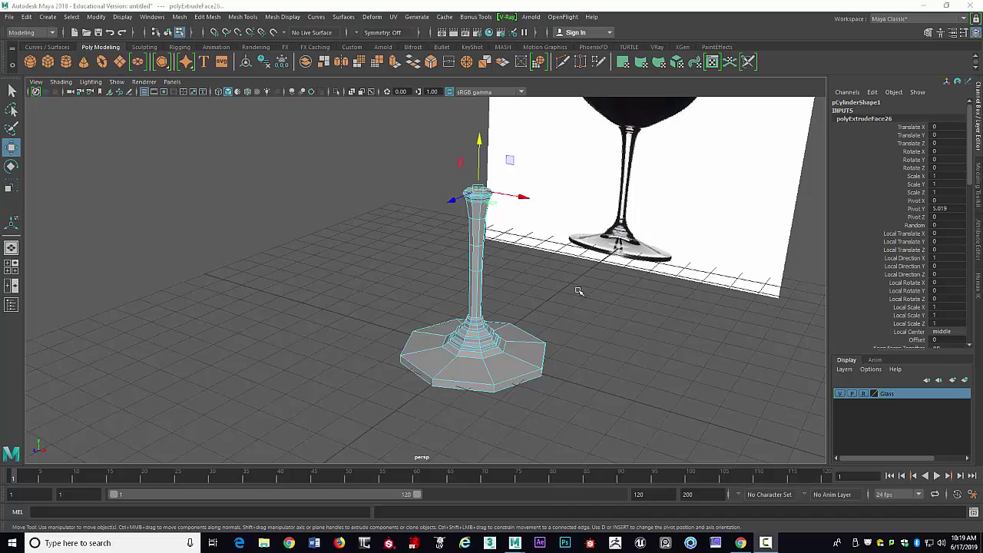
Examine the selected top face of the stem in perspective and bring the front view to full size.
key("space")
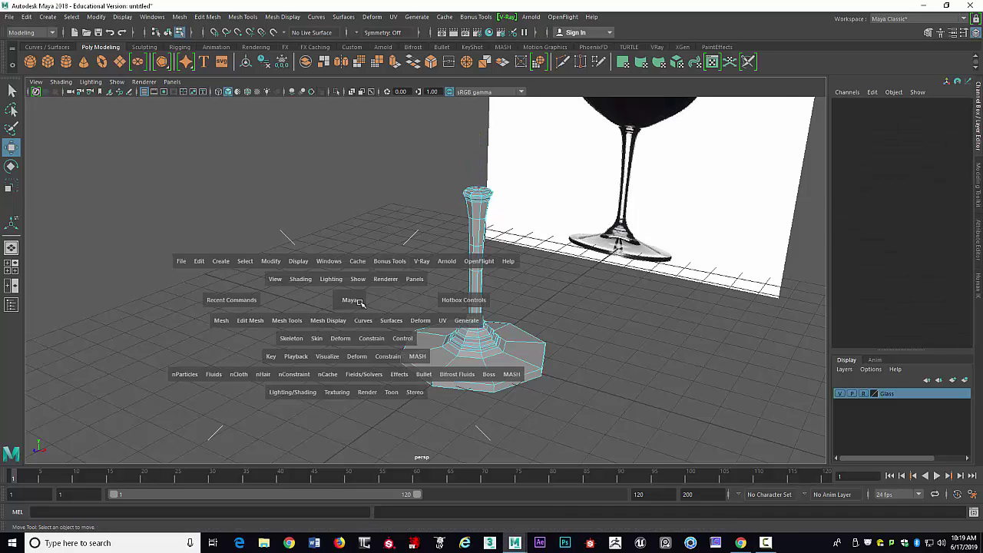
key("space")
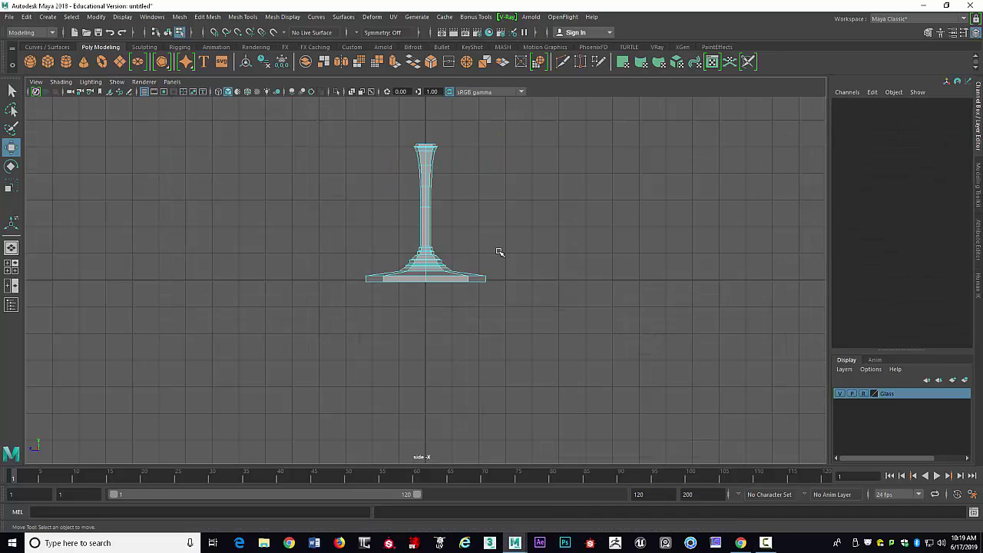
key("space")
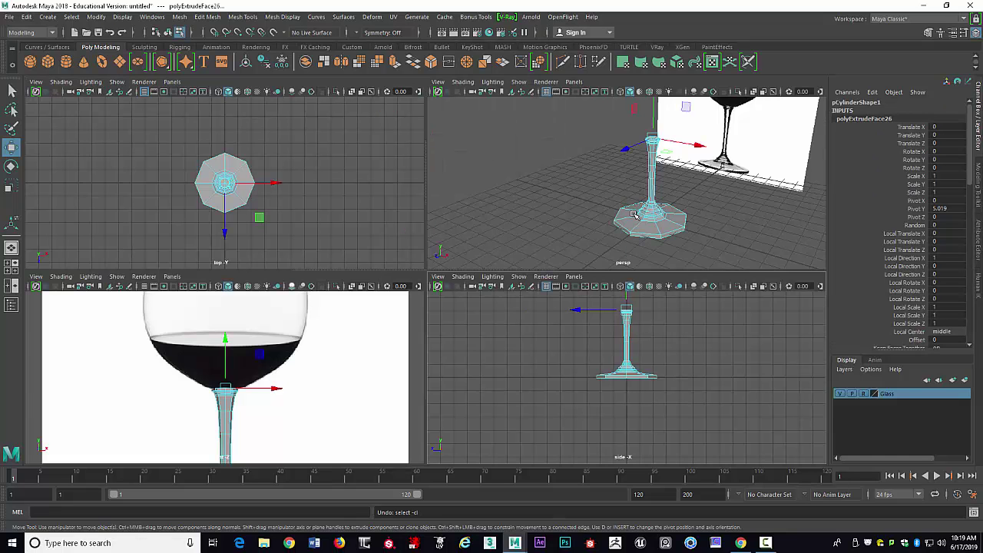
left_click_drag(635, 229, 647, 219, "alt")
scroll(647, 219, "up", 5)
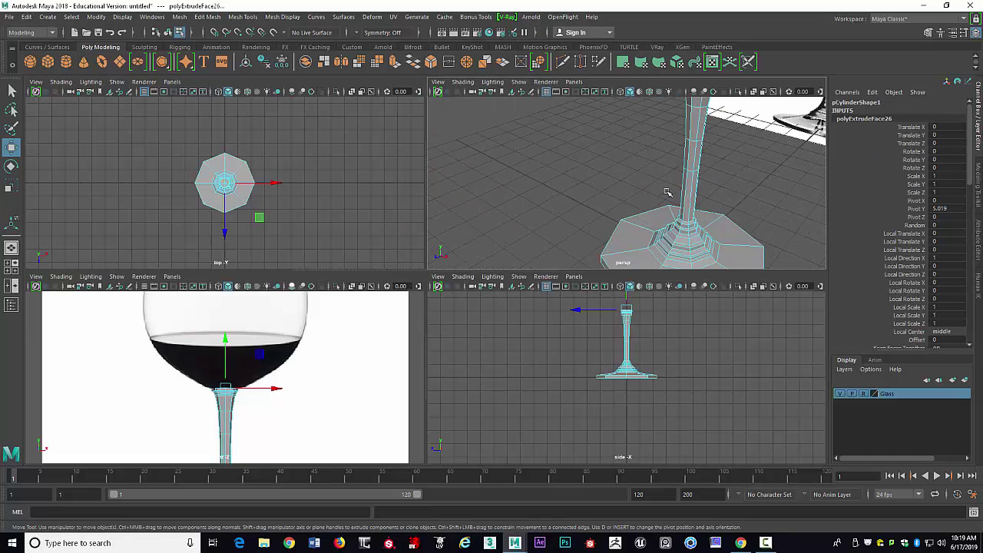
middle_click_drag(667, 192, 481, 252, "alt")
left_click_drag(581, 170, 632, 185, "alt")
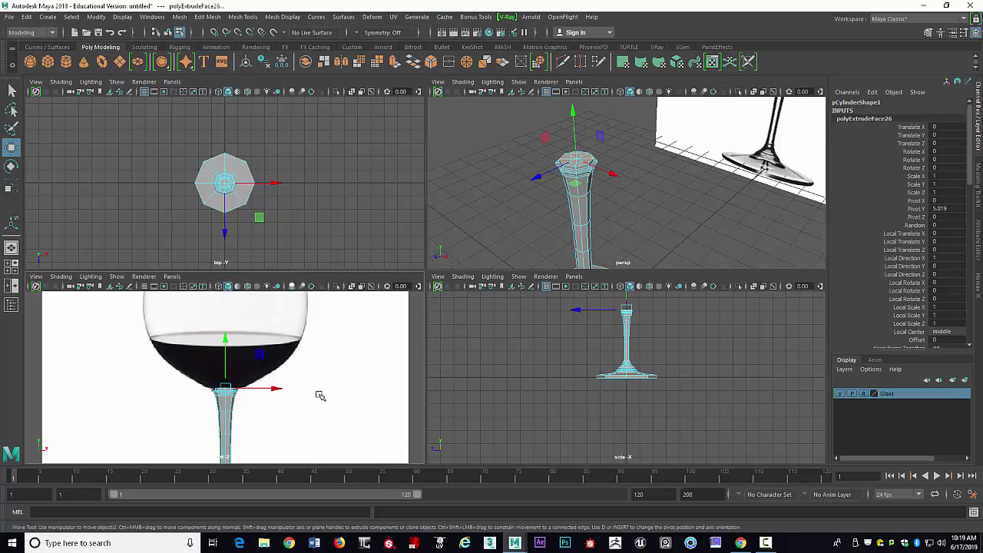
key("space")
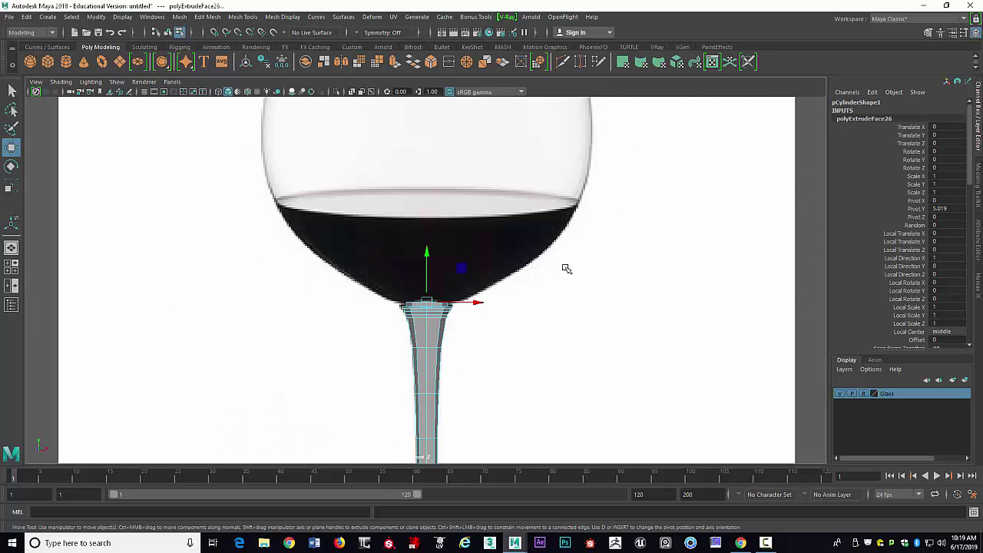
Extrude the stem's top face up to a height of about 5.21 and widen it to the reference bowl's lower outline.
key("ctrl+e")
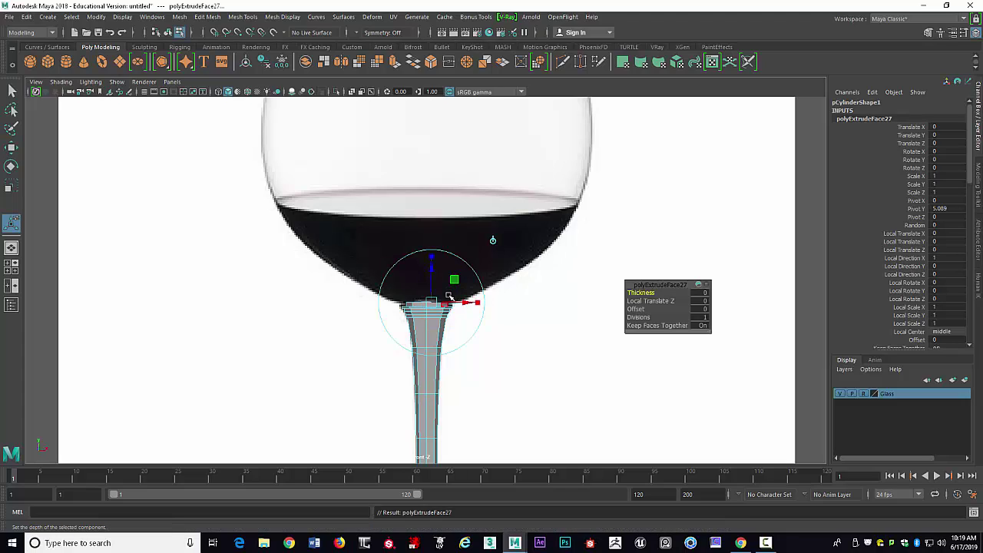
key("w")
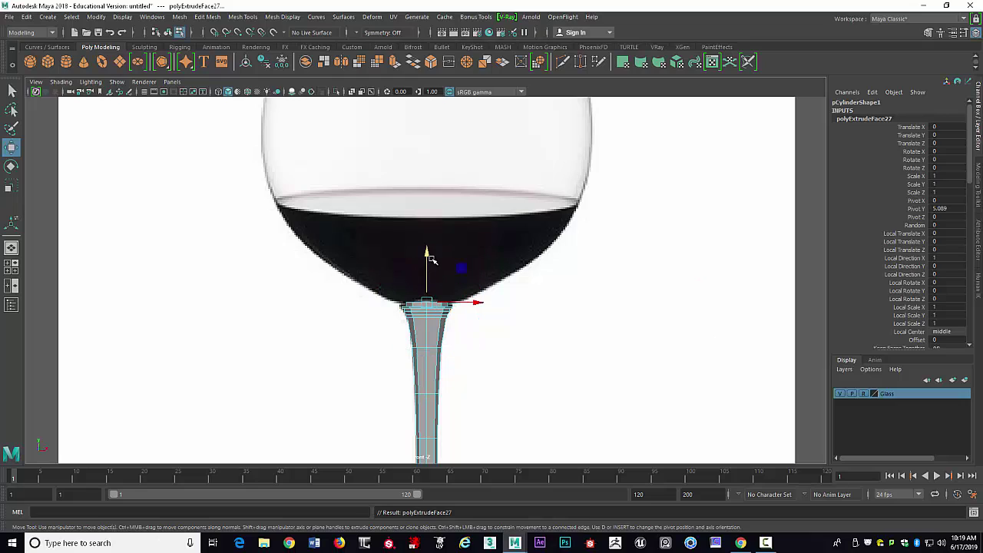
left_click_drag(430, 254, 430, 247)
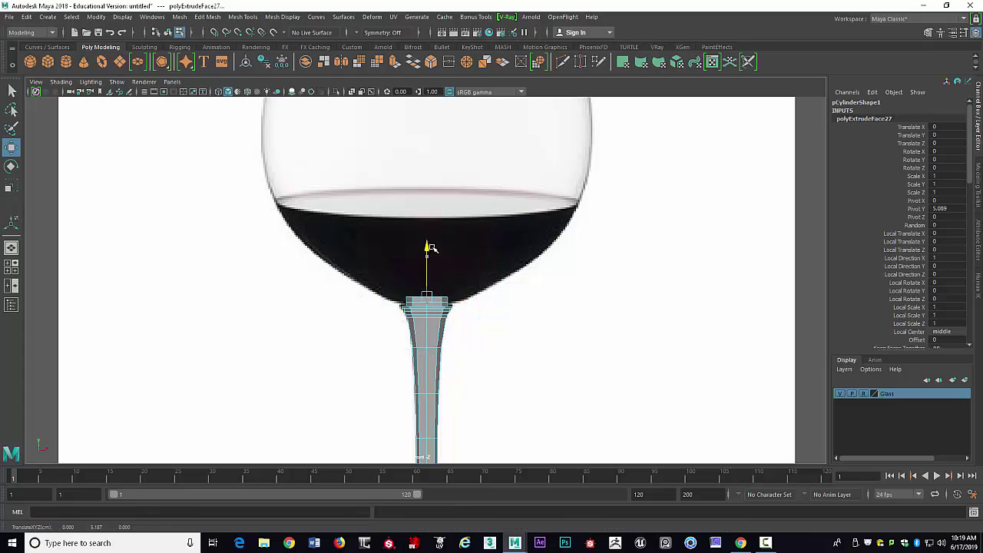
key("r")
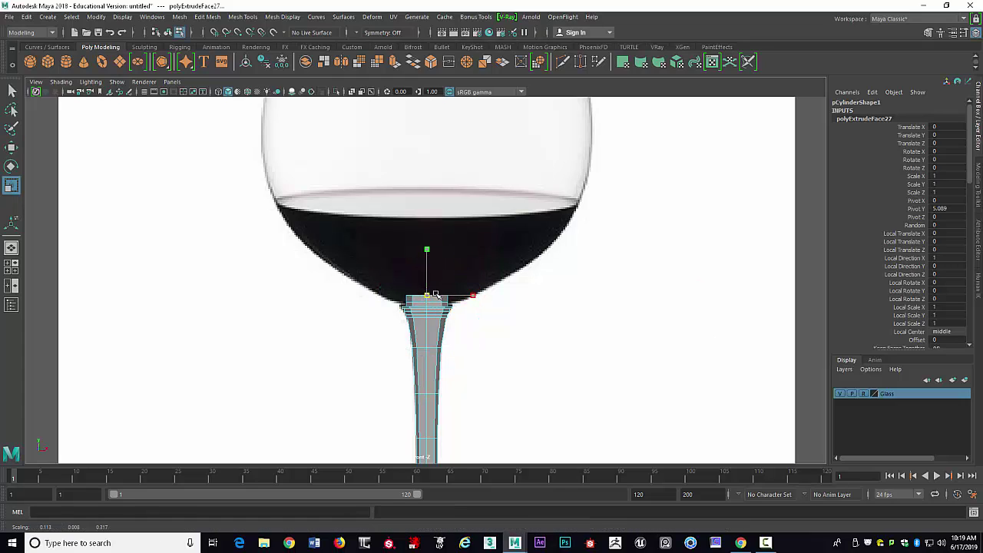
left_click_drag(436, 295, 467, 295)
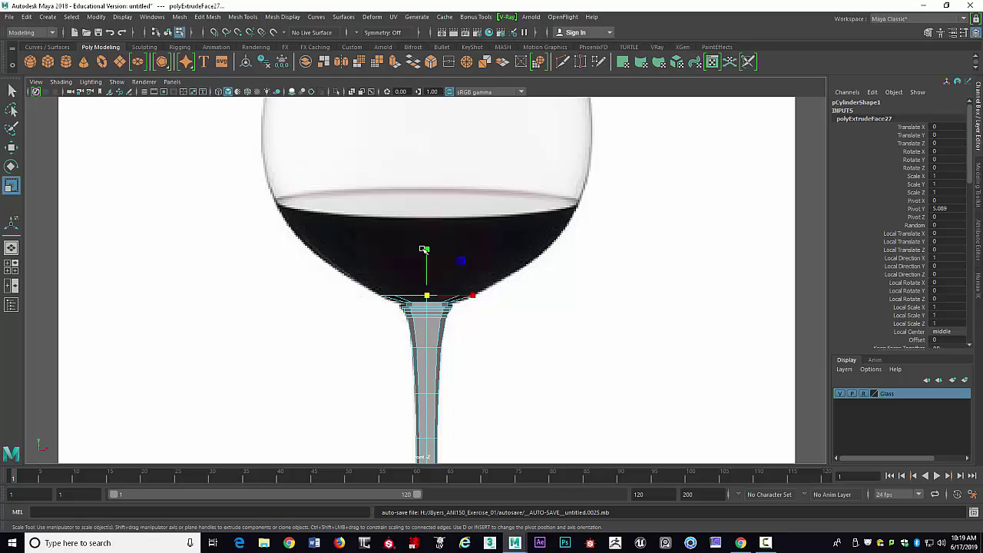
Extrude the top face up to a height of about 5.46 and scale it out to the reference bowl's edge.
key("ctrl+e")
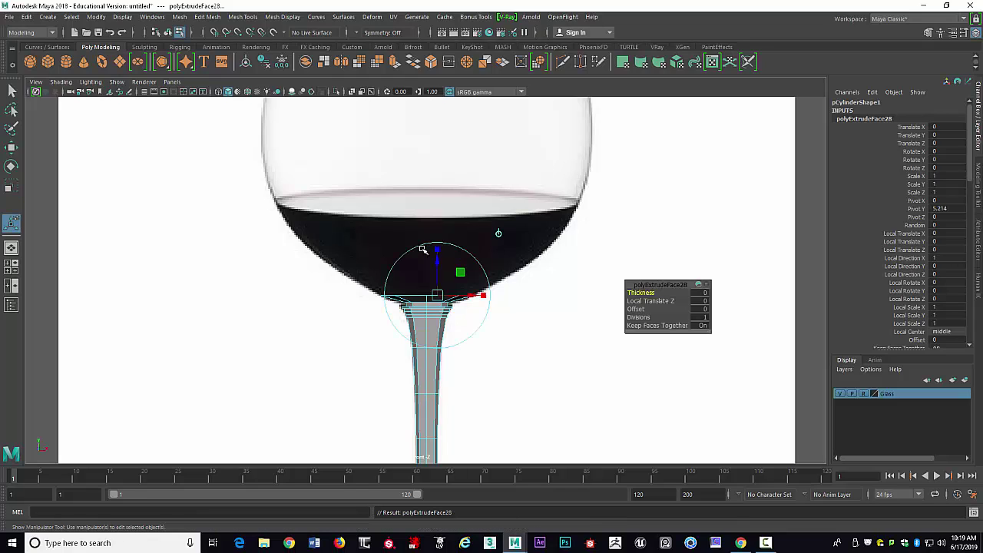
key("w")
left_click_drag(428, 244, 430, 228)
key("r")
left_click_drag(429, 281, 466, 282)
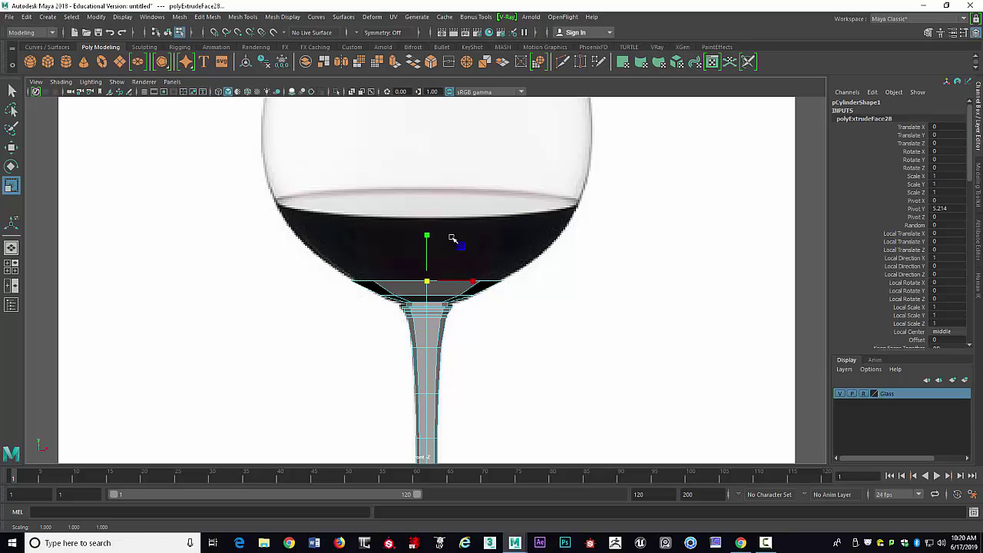
Extrude another bowl section up to a height of about 5.77 and scale its top face to the wine's outline.
key("ctrl+e")
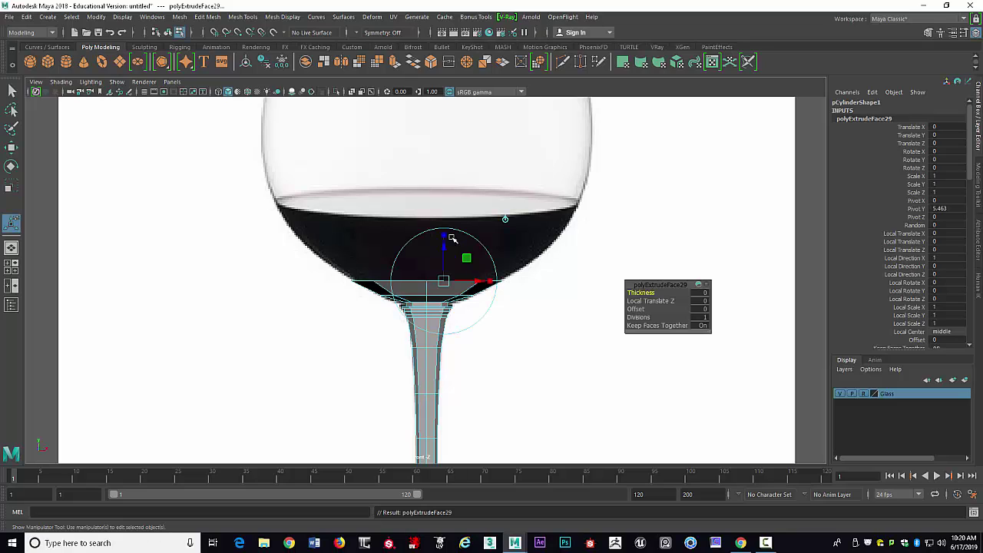
key("w")
left_click_drag(430, 230, 430, 215)
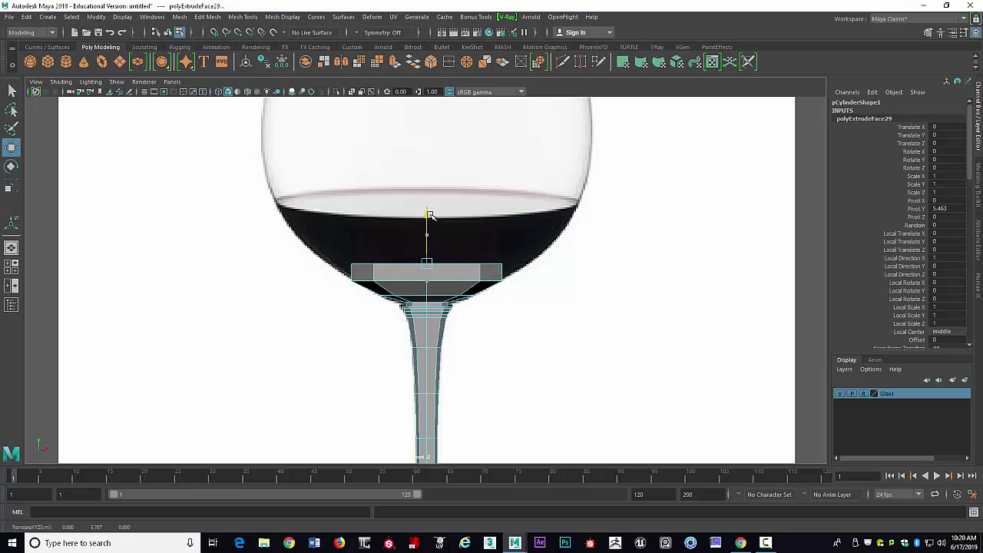
key("r")
left_click_drag(434, 262, 462, 263)
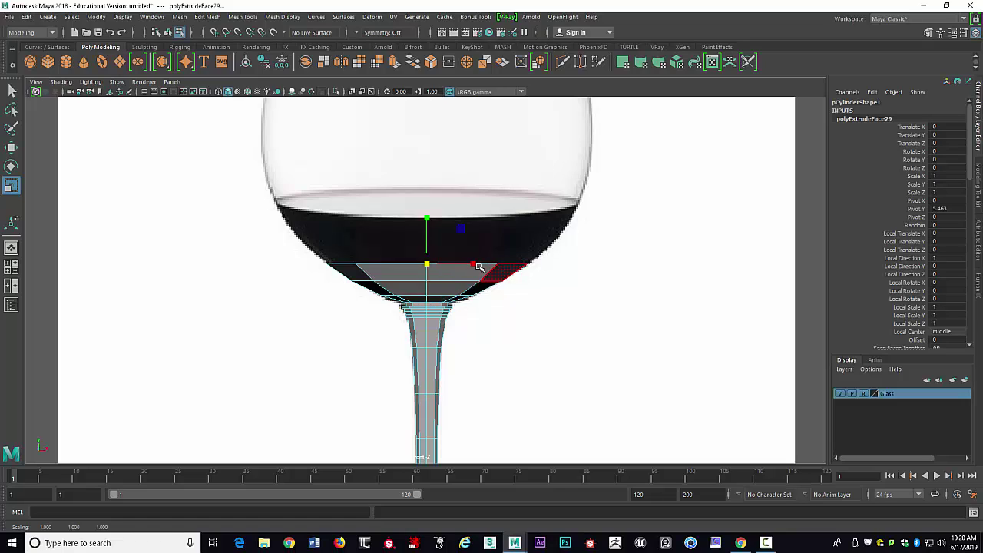
left_click_drag(427, 264, 428, 264)
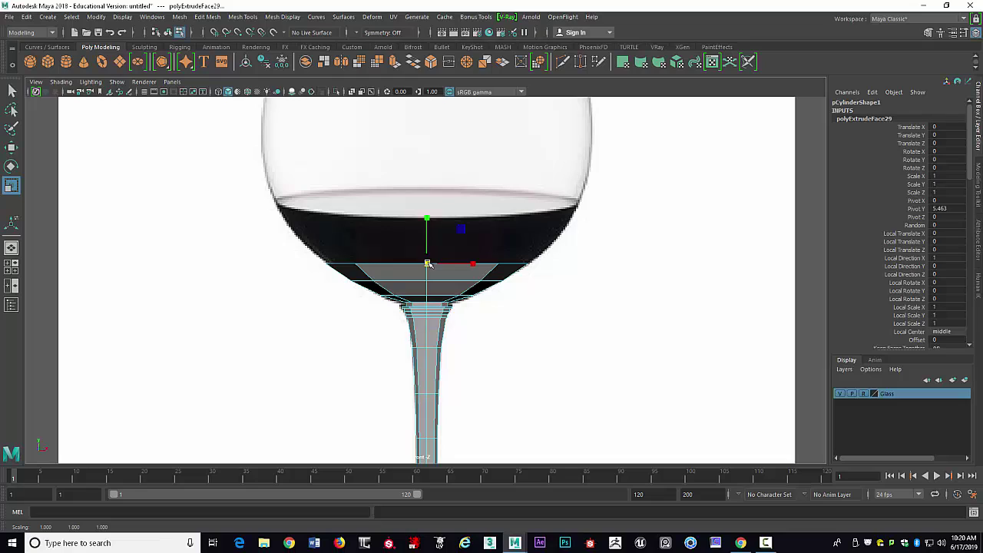
Extrude the top face up to a height of about 6.10 and scale it horizontally by about 1.23 to match the bowl.
key("ctrl+e")
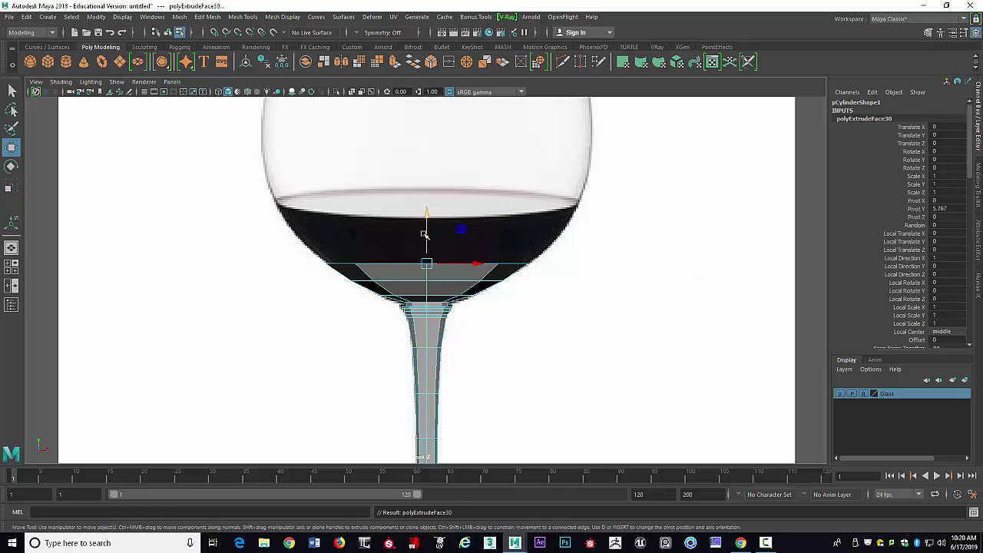
left_click_drag(427, 216, 431, 195)
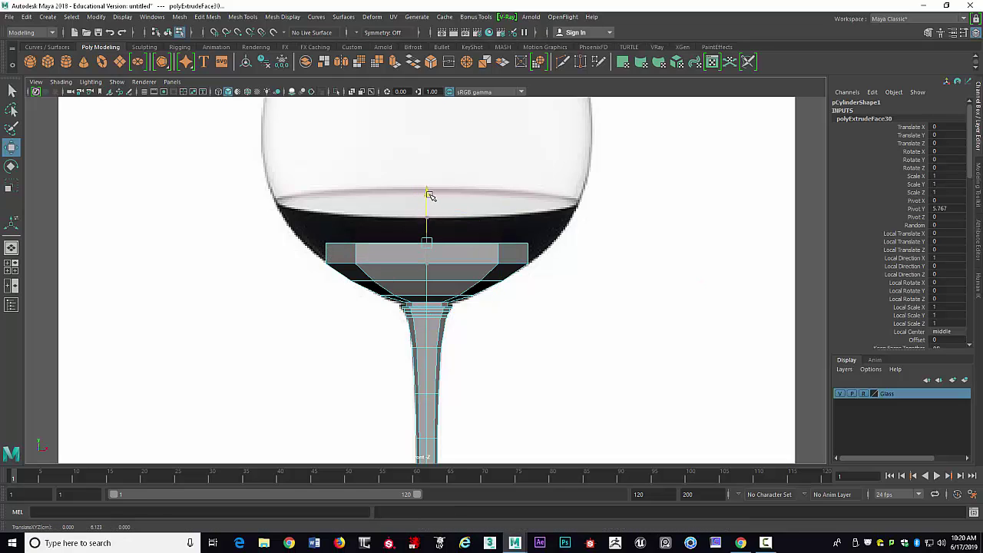
key("r")
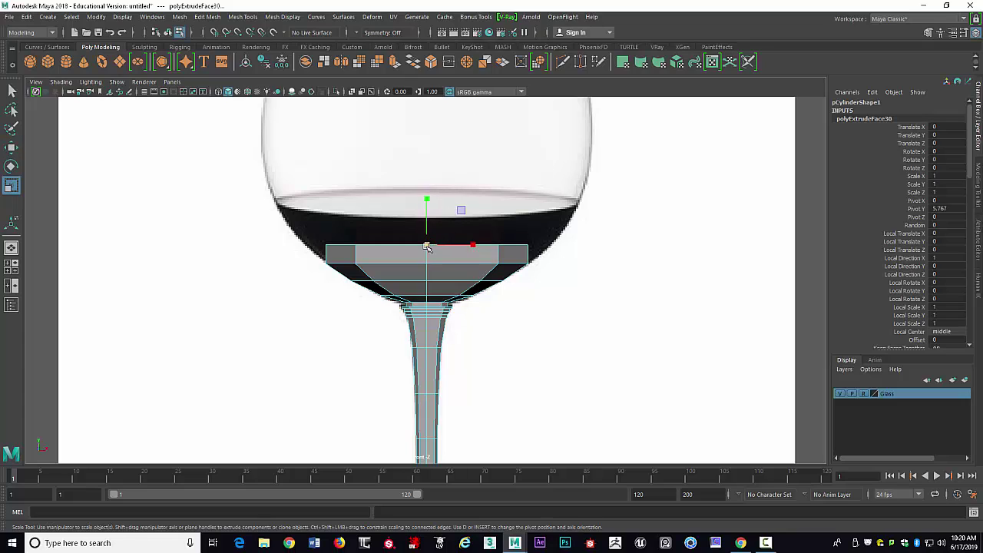
left_click_drag(429, 247, 457, 246)
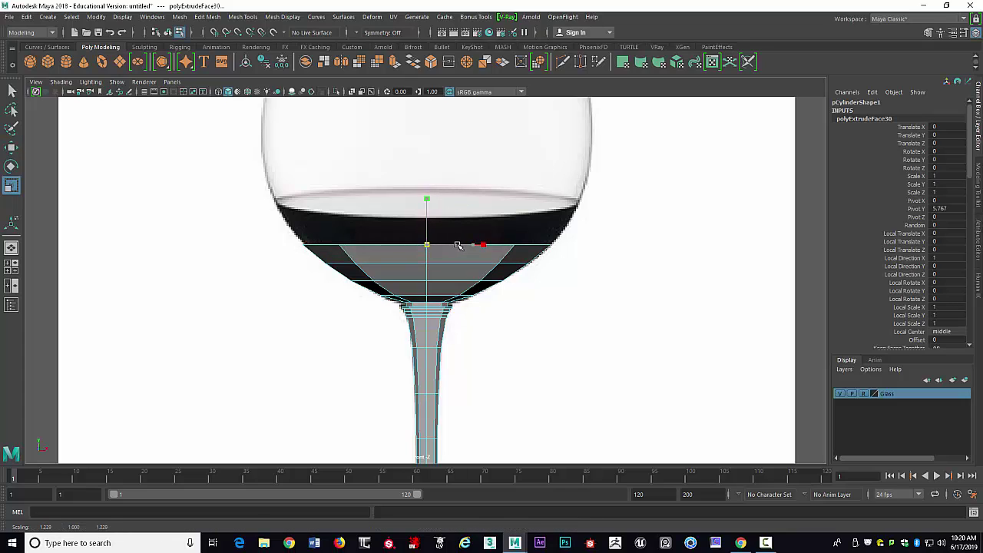
Extrude the top face up to a height of about 6.45 and widen it to the wine's outline in the reference.
middle_click_drag(452, 136, 449, 239, "alt")
key("ctrl+e")
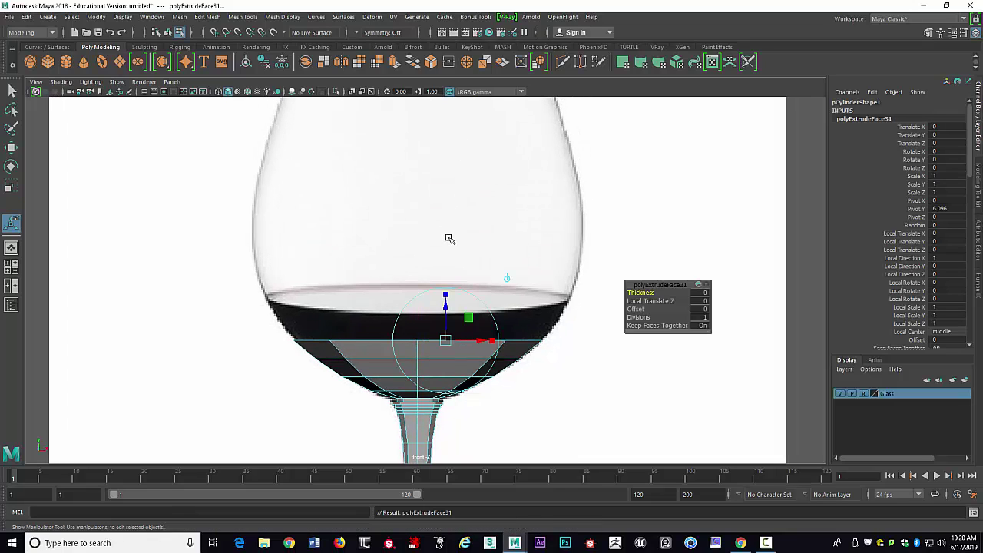
key("w")
left_click_drag(419, 291, 425, 273)
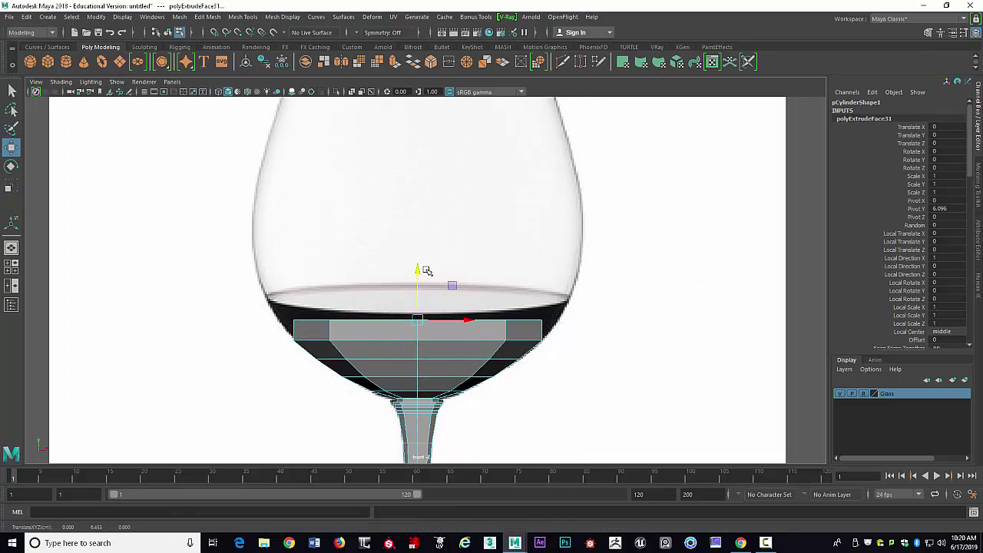
key("r")
left_click_drag(417, 321, 440, 320)
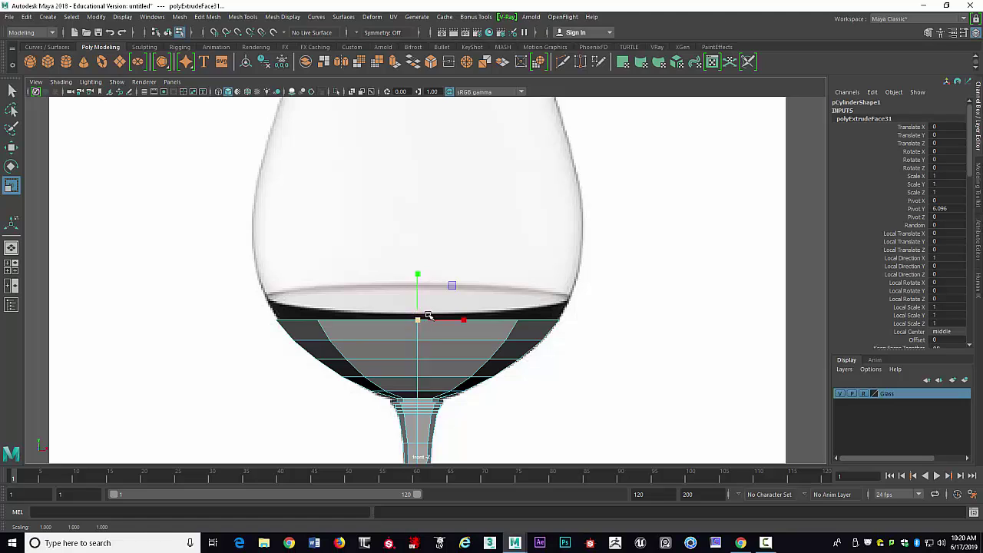
Extrude the top face up to the wine's surface line, at a height of about 6.80, and widen it to the glass edge.
key("ctrl+e")
key("w")
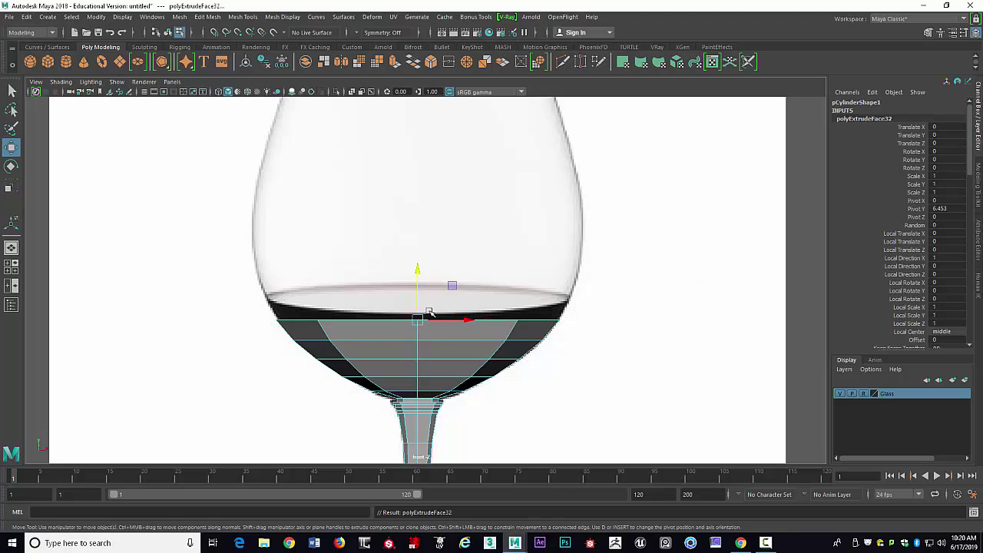
left_click_drag(418, 272, 430, 250)
key("r")
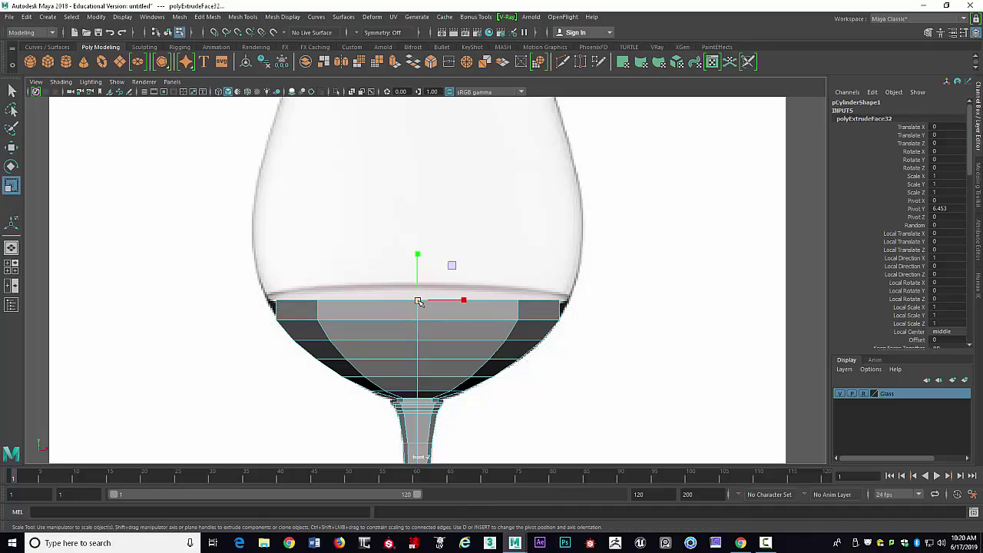
left_click_drag(419, 301, 434, 300)
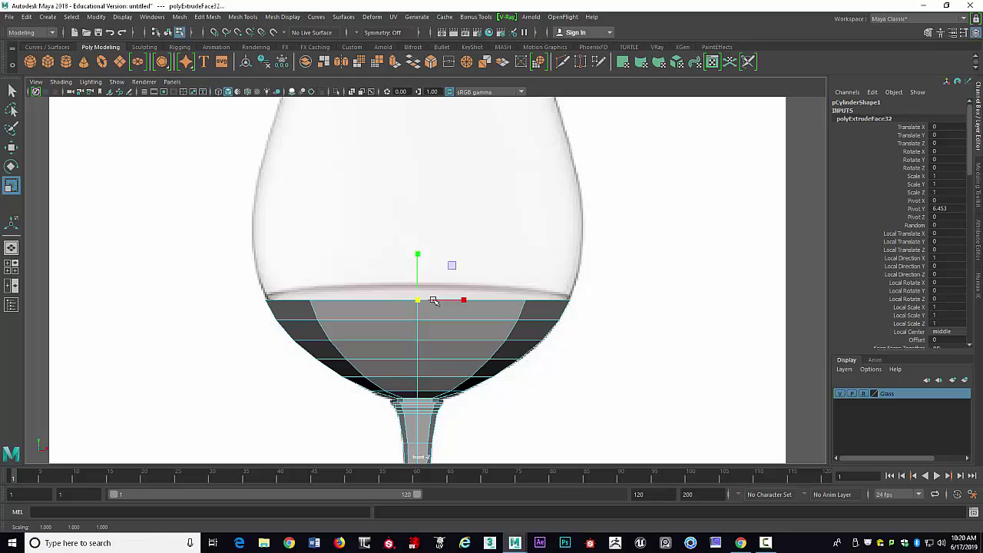
Extrude a section above the wine line up to a height of about 7.24 and scale it out to the glass outline.
key("ctrl+e")
key("w")
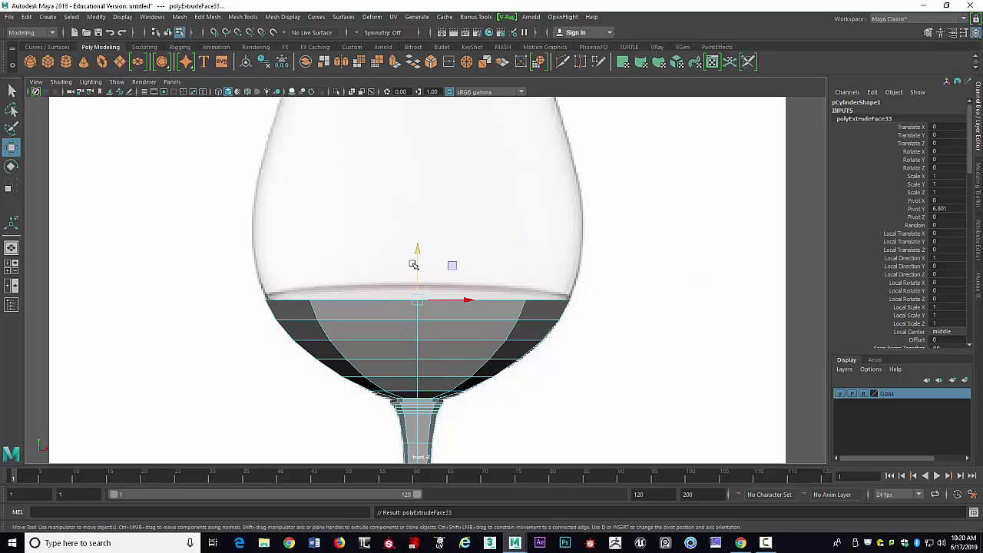
left_click_drag(415, 260, 425, 230)
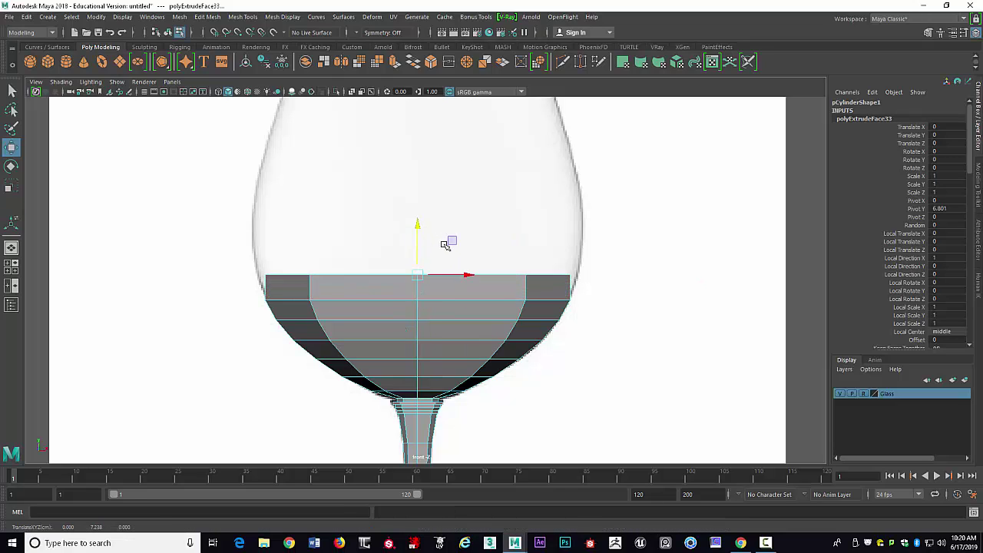
key("r")
left_click_drag(423, 274, 433, 275)
Extrude the top face up to a height of about 7.59 and widen it slightly to the reference glass edge.
key("ctrl+e")
key("w")
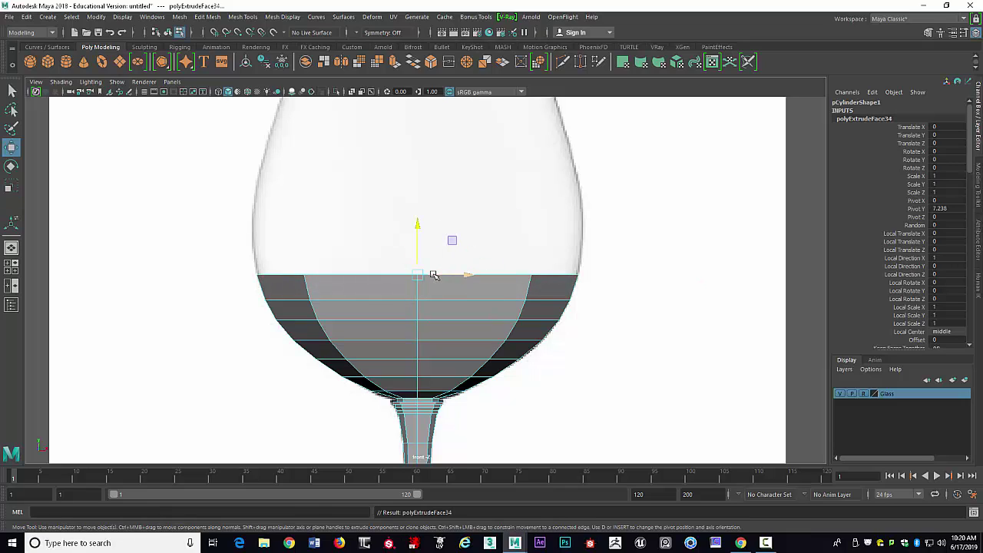
left_click_drag(419, 230, 427, 208)
key("r")
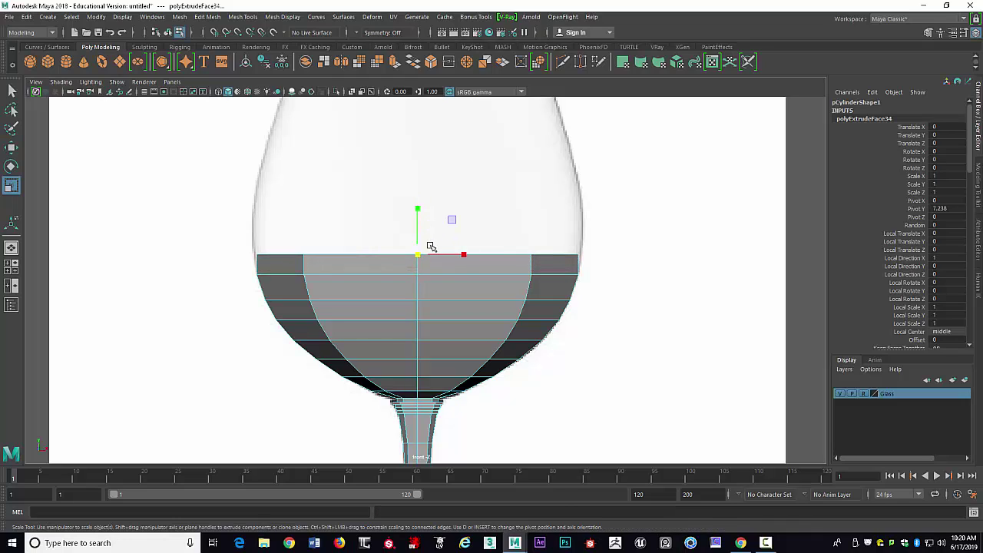
left_click_drag(418, 255, 424, 255)
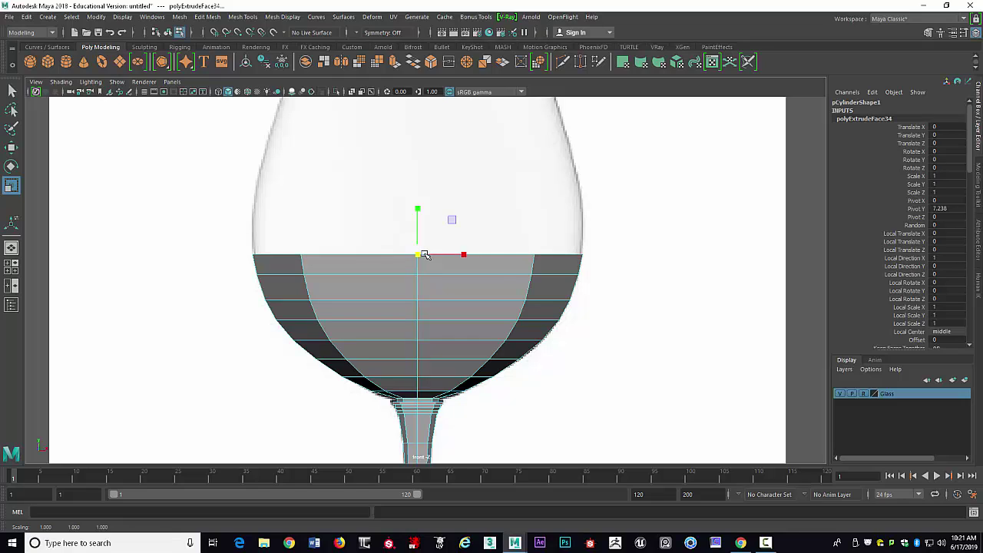
Extrude the top face up to a height of about 8.00 and scale it minimally to fit the bowl's widest part.
key("ctrl+e")
key("w")
left_click_drag(418, 205, 429, 188)
key("e")
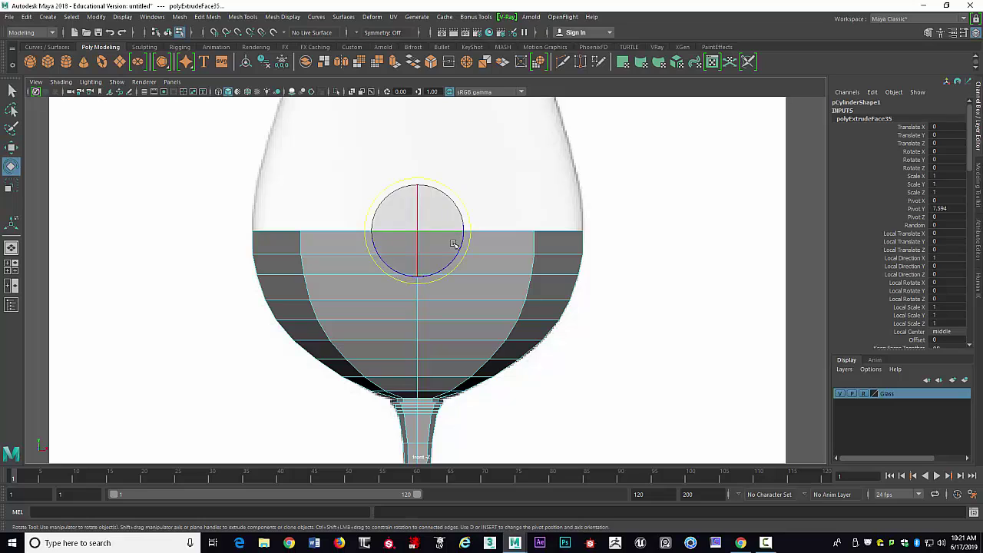
key("r")
left_click_drag(420, 233, 422, 232)
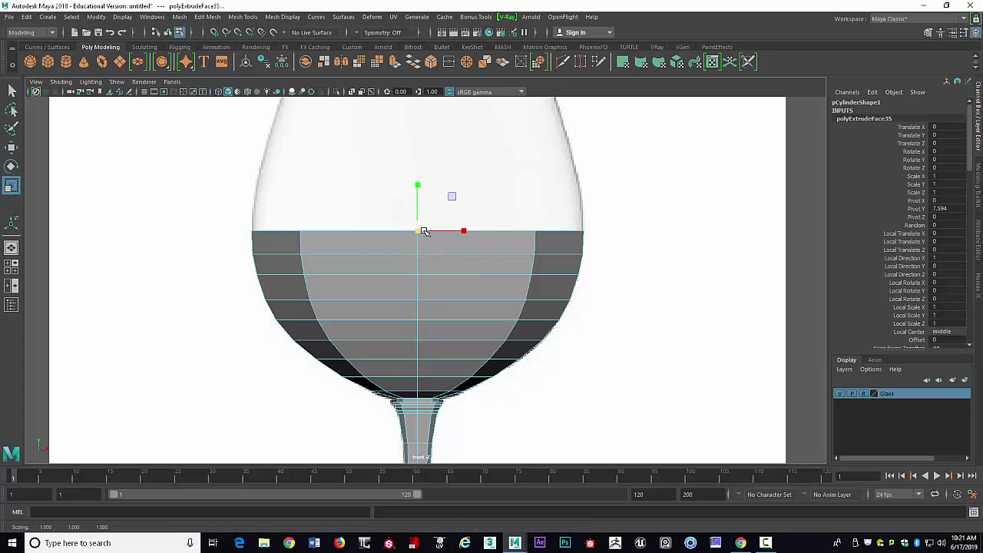
Extrude the top face up to a height of about 8.43 and scale it in slightly to the glass outline.
key("ctrl+e")
key("w")
left_click_drag(415, 188, 422, 158)
key("r")
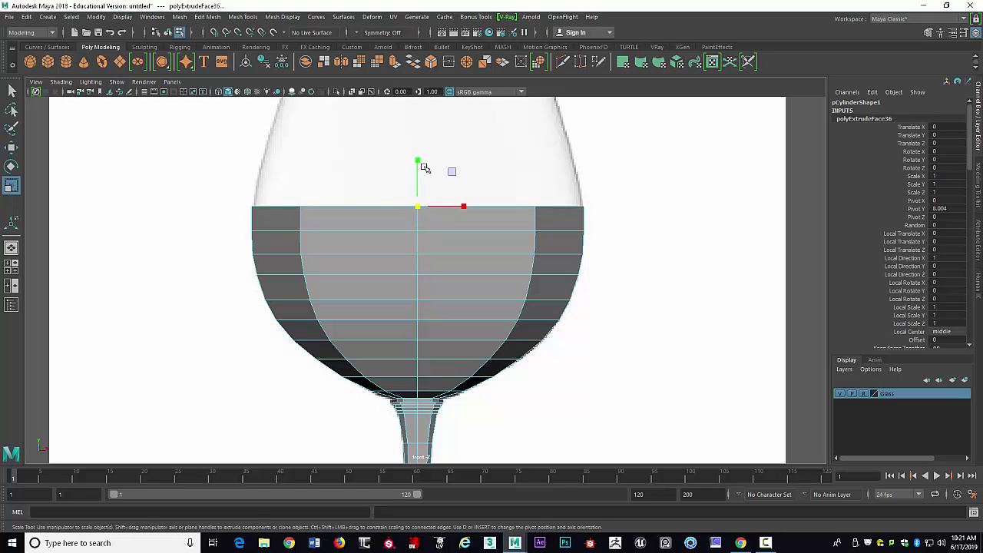
left_click_drag(420, 213, 414, 208)
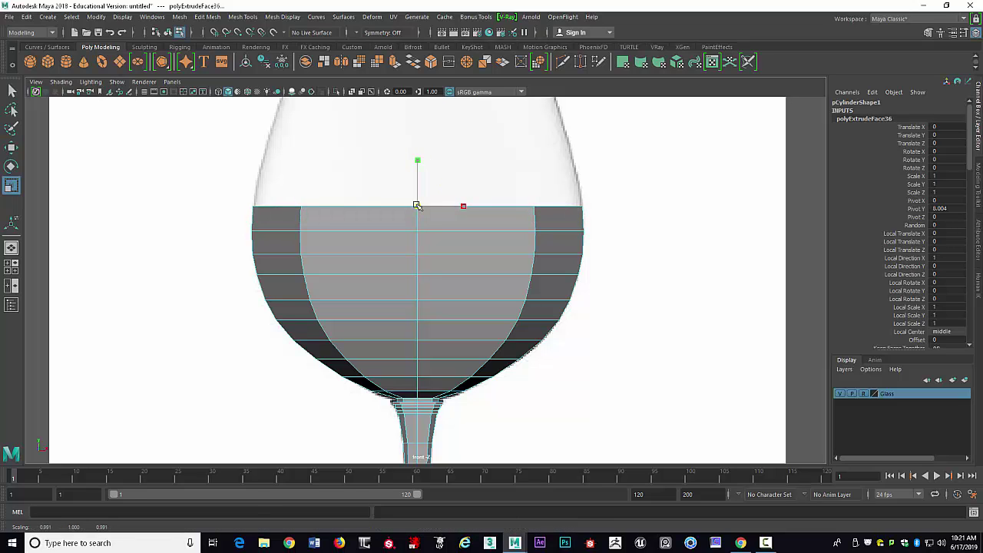
key("w")
middle_click_drag(469, 149, 500, 290, "alt")
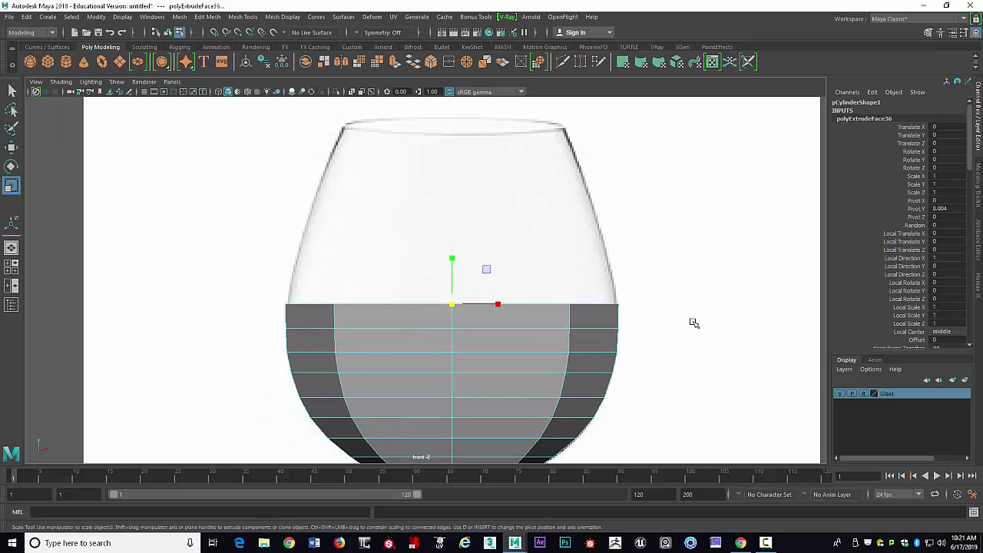
left_click_drag(455, 307, 450, 306)
Extrude the top face up to a height of about 8.84 and narrow it to the reference glass edge.
key("ctrl+e")
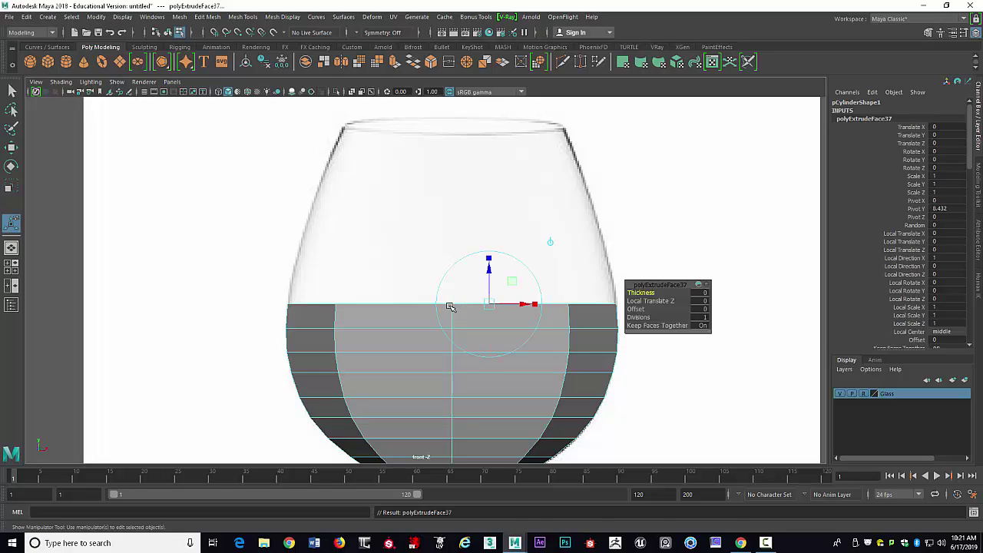
key("w")
left_click_drag(452, 258, 461, 230)
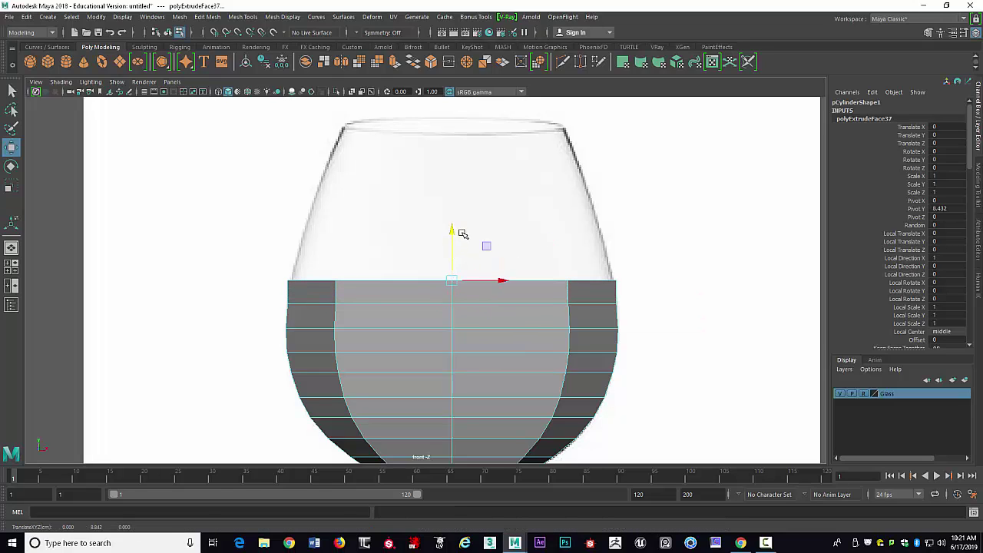
key("r")
left_click_drag(452, 279, 449, 283)
Extrude another bowl section up to a height of about 9.22 and scale it inward to match the outline.
key("ctrl+e")
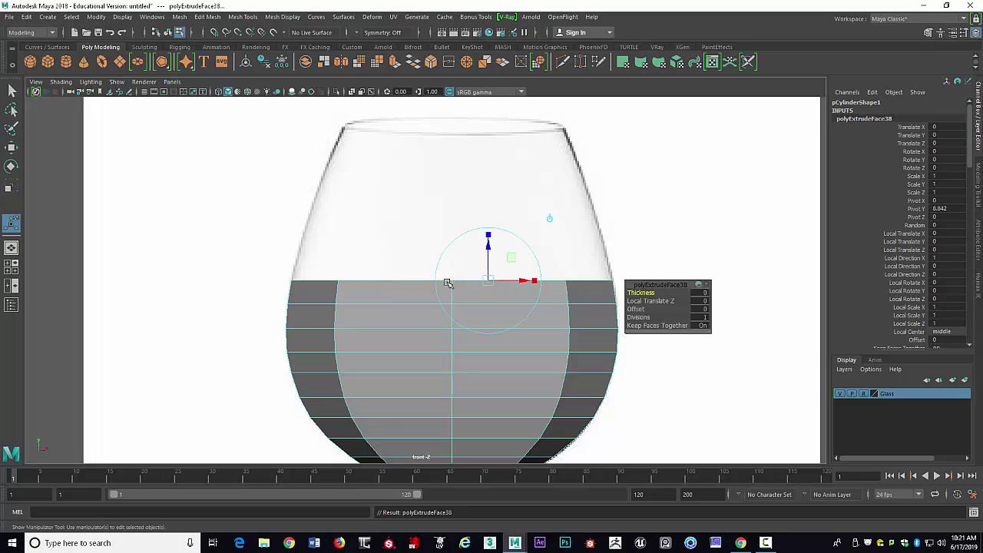
left_click_drag(451, 231, 468, 211)
key("r")
left_click_drag(450, 259, 444, 259)
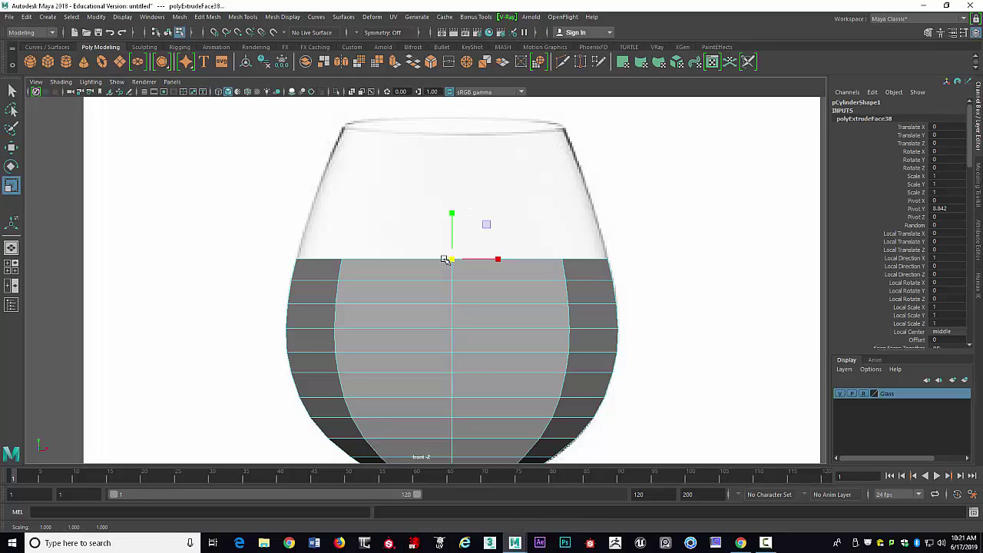
Extrude the top face up to a height of about 9.59 and narrow it to follow the tapering bowl.
key("ctrl+e")
key("w")
left_click_drag(452, 213, 462, 190)
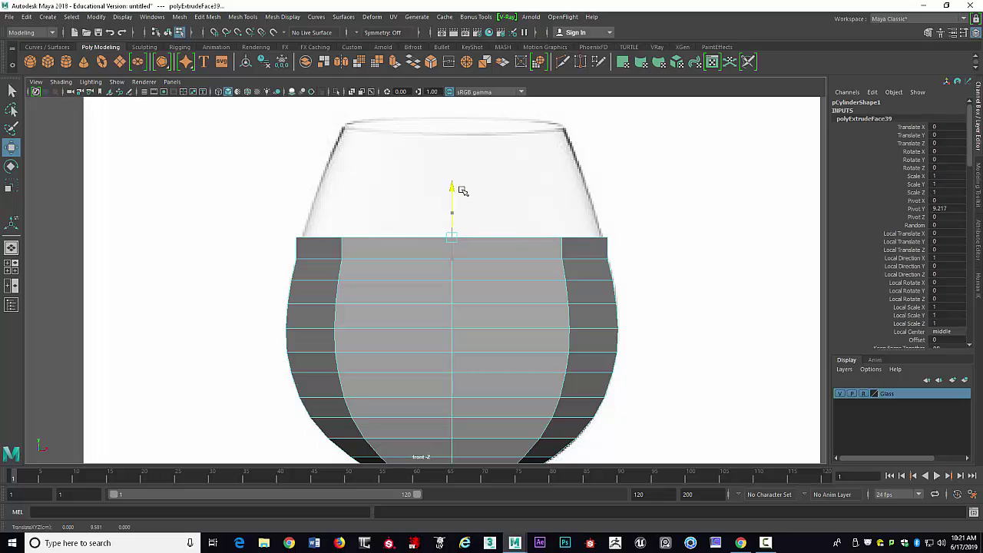
key("r")
left_click_drag(451, 238, 443, 239)
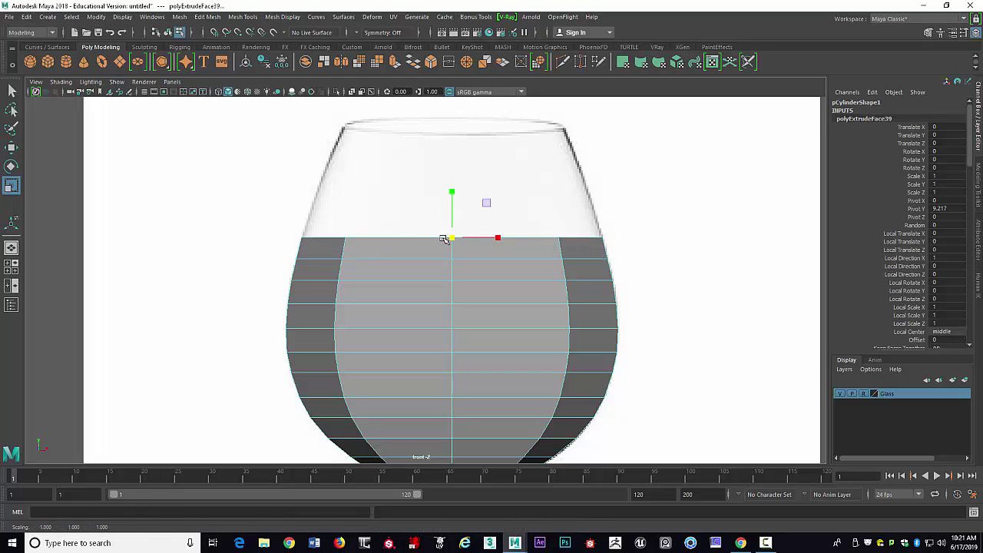
Extrude the top face up to a height of about 9.97 and scale its width in to the glass edge.
key("ctrl+e")
key("w")
left_click_drag(451, 189, 467, 163)
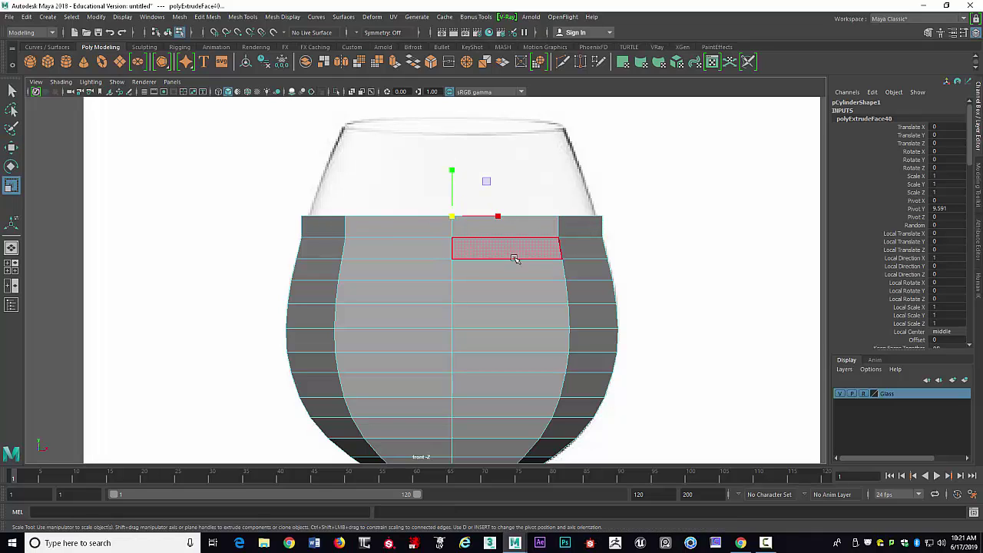
key("r")
mouse_move(501, 216)
left_mouse_down()
mouse_move(487, 215)
mouse_move(496, 216)
left_mouse_up()
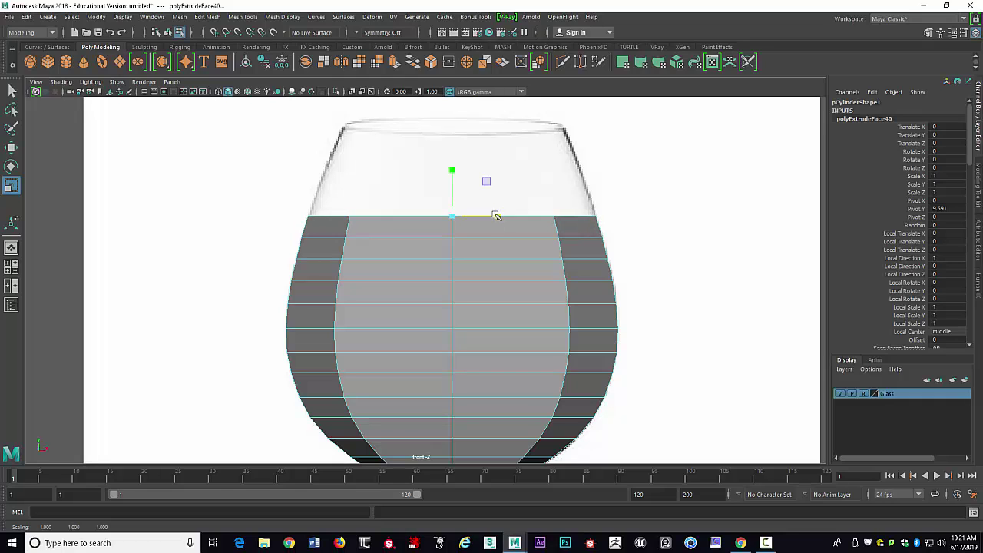
Extrude the top face up to a height of about 10.42 and narrow it to the reference outline.
key("ctrl+e")
key("w")
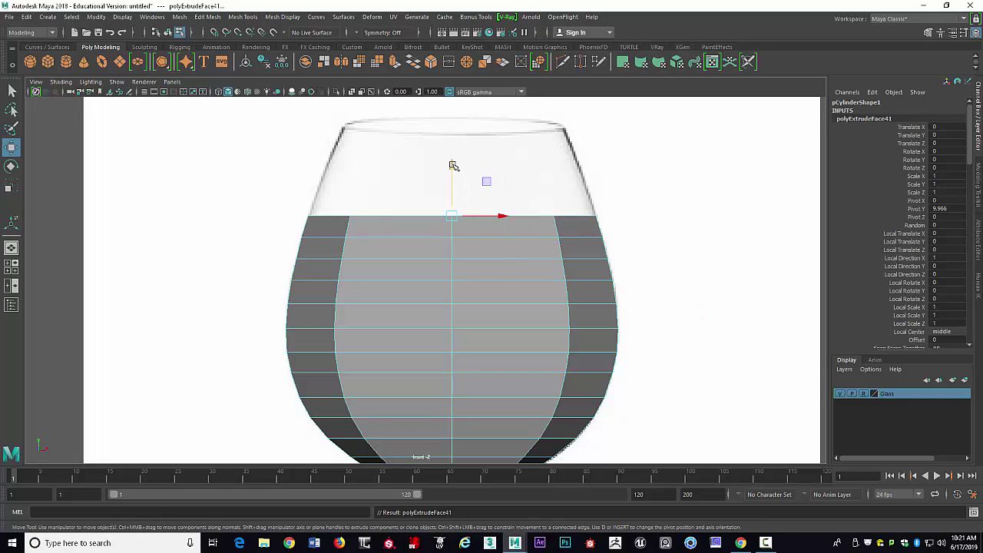
left_click_drag(453, 165, 465, 145)
key("r")
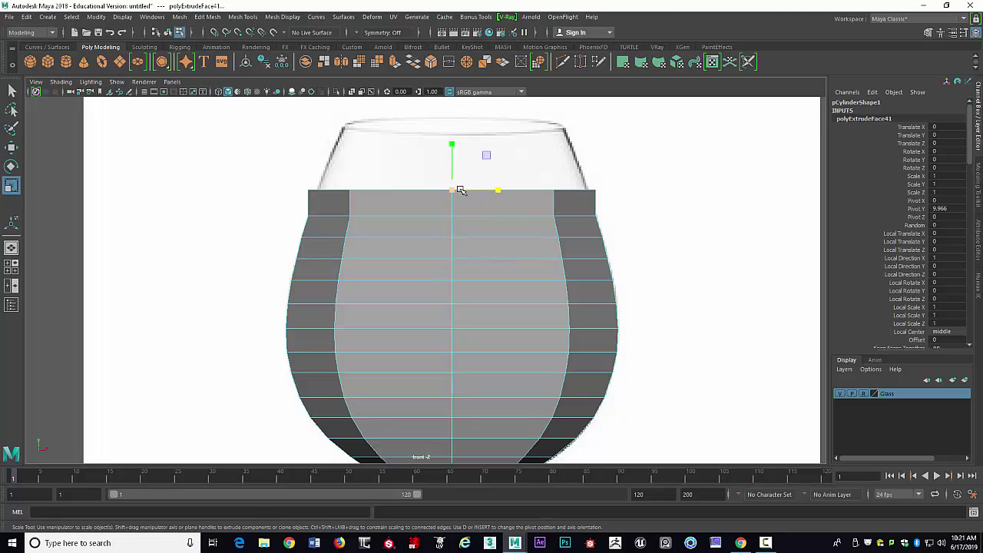
left_click_drag(453, 190, 437, 191)
Extrude the next bowl section up to a height of about 10.85 and scale it in to the glass edge.
key("ctrl+e")
key("w")
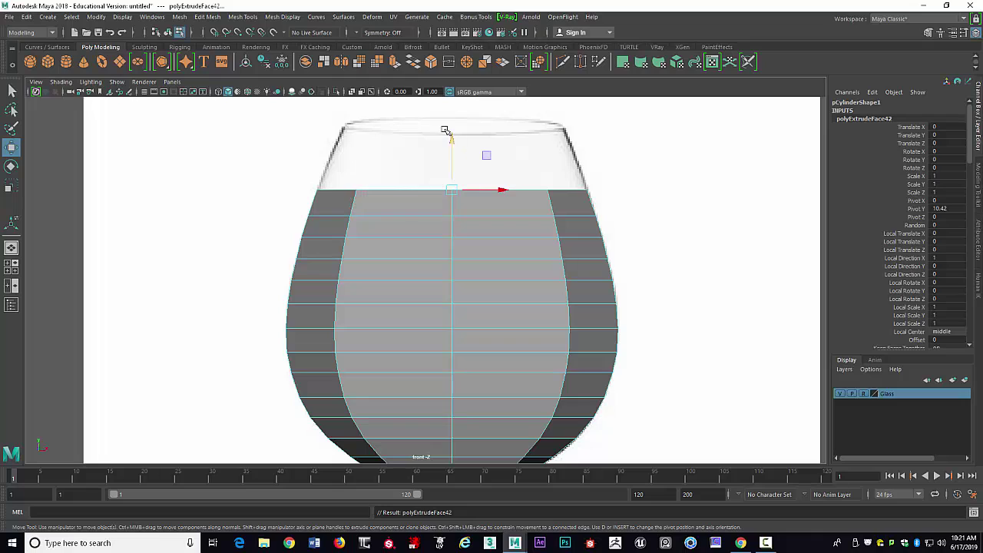
left_click_drag(449, 133, 454, 118)
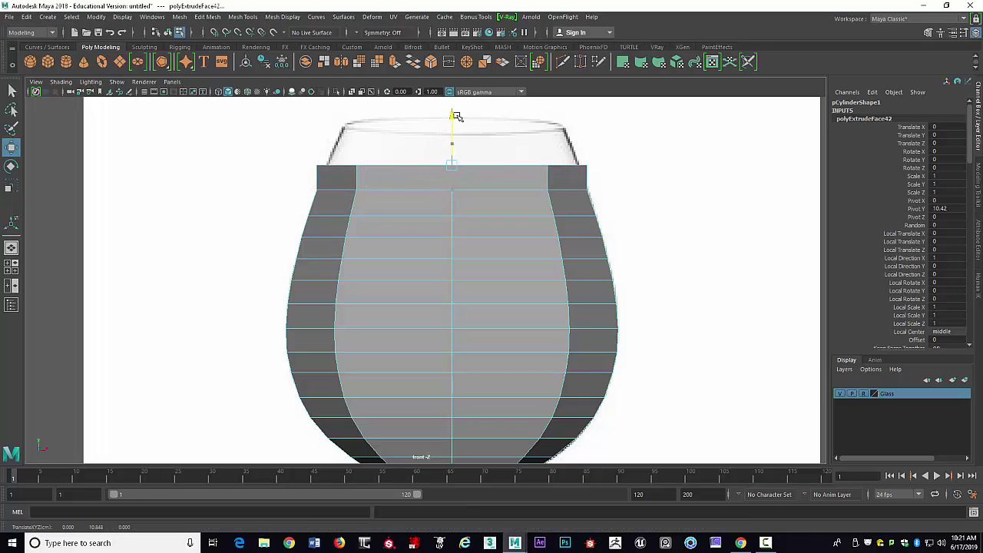
key("r")
middle_click_drag(470, 165, 436, 168)
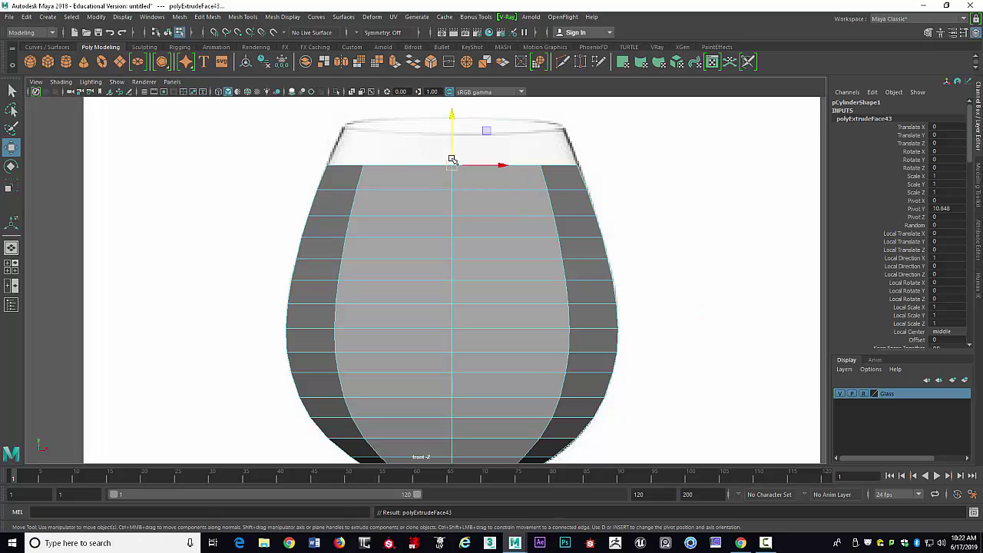
Extrude the top face up to a height of about 11.23, just below the rim, and narrow it to the outline.
key("ctrl+e")
key("w")
left_click_drag(450, 136, 458, 114)
key("r")
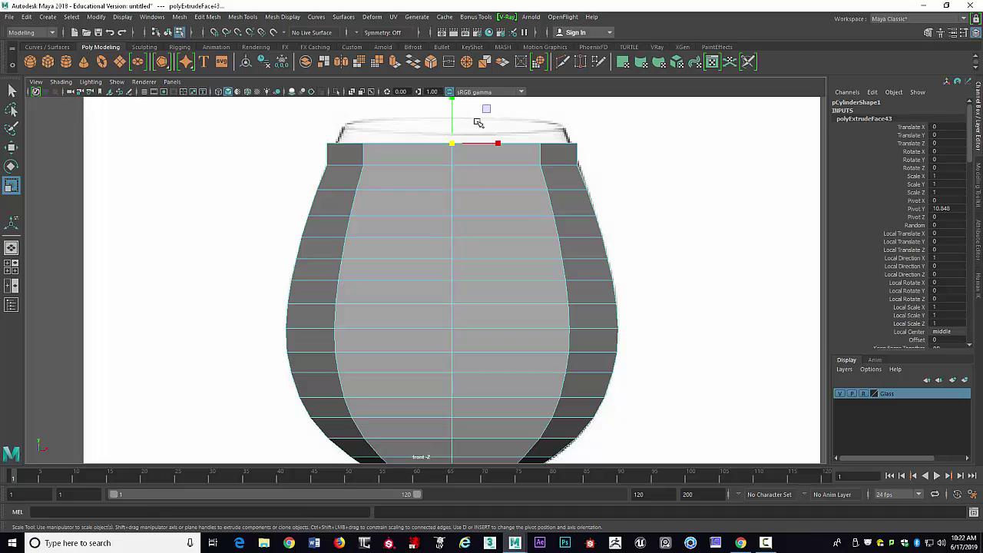
middle_click_drag(453, 141, 443, 146)
left_click_drag(443, 145, 443, 145)
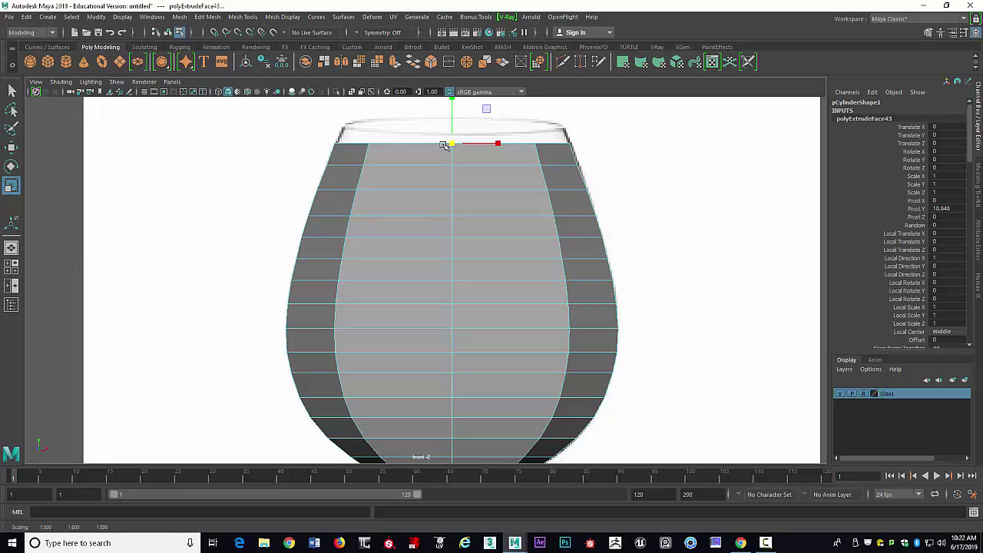
Extrude the top face up to the glass rim at a height of about 11.58 and scale it to the rim's width.
key("ctrl+e")
key("w")
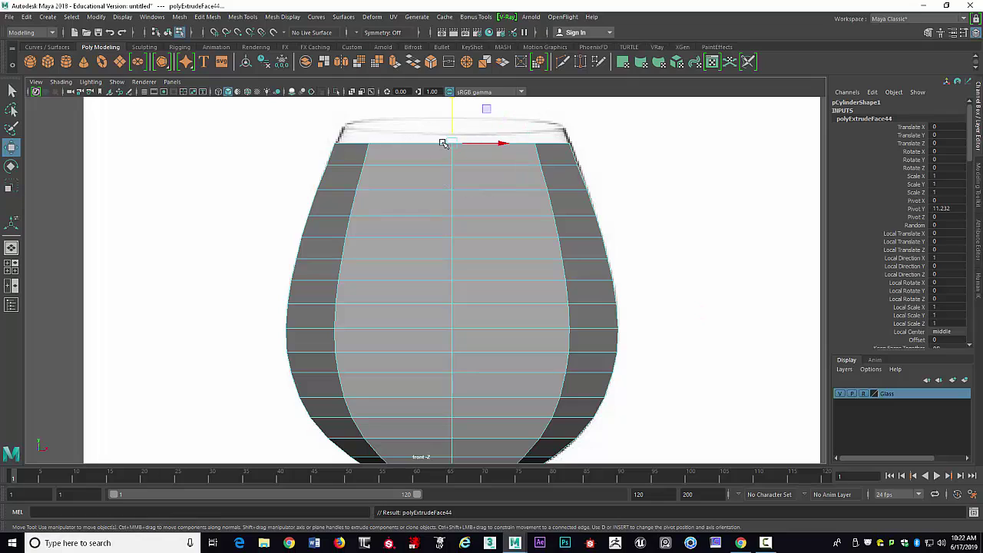
mouse_move(454, 126)
left_mouse_down()
mouse_move(459, 103)
mouse_move(443, 128)
left_mouse_up()
key("r")
Return the glass to object selection and turn on X-Ray shading in the front view.
right_click(529, 192)
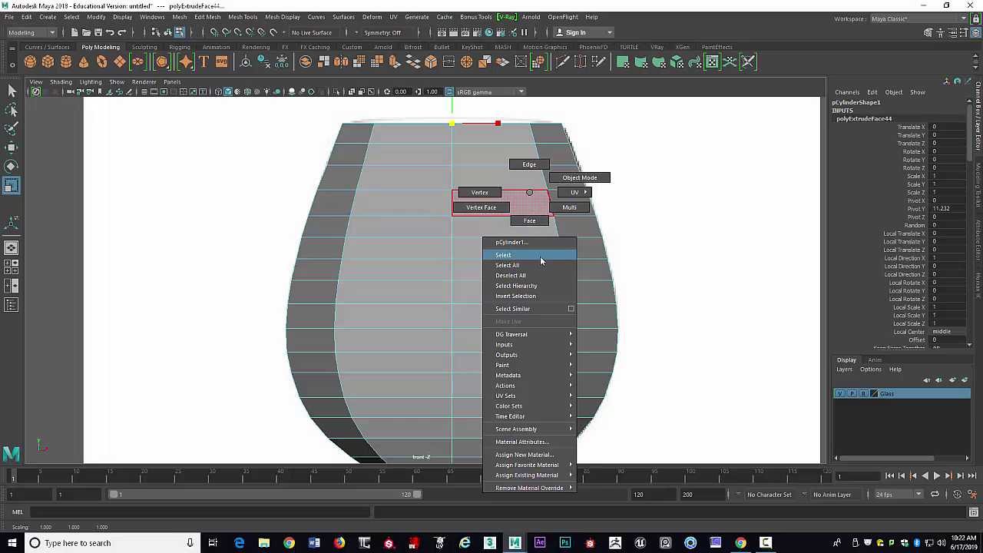
right_click_drag(541, 261, 543, 260)
scroll(478, 206, "down", 5)
middle_click_drag(462, 174, 453, 78, "alt")
scroll(479, 129, "down", 1)
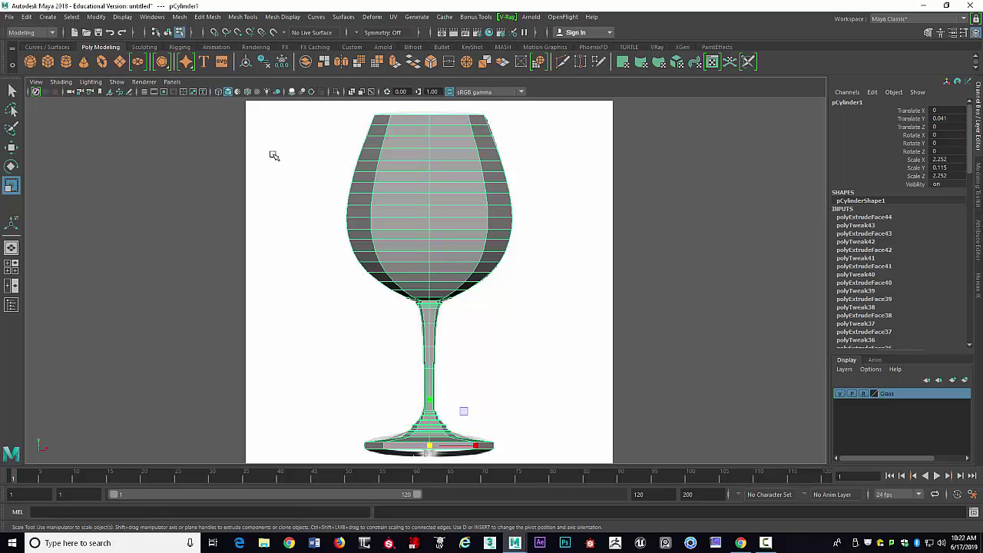
left_click(58, 82)
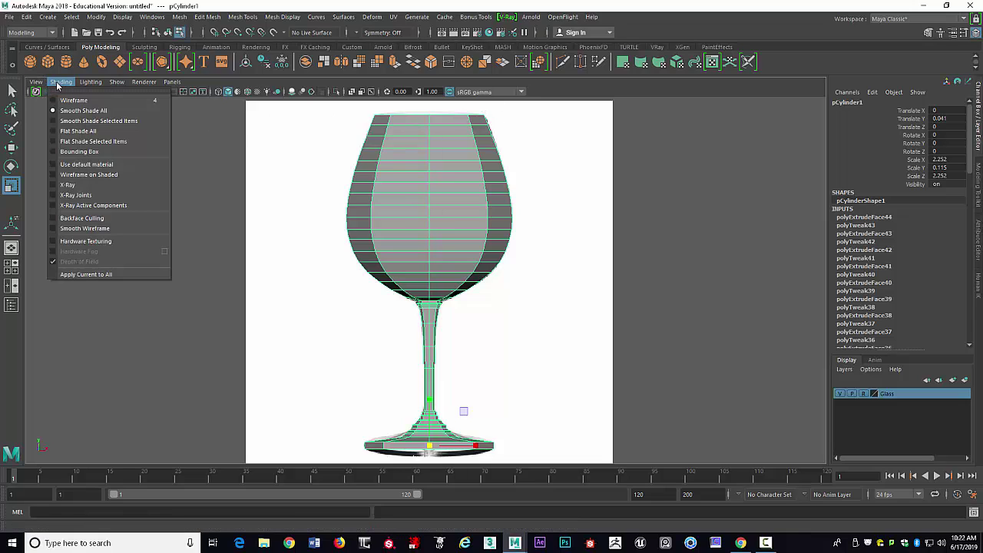
left_click(67, 185)
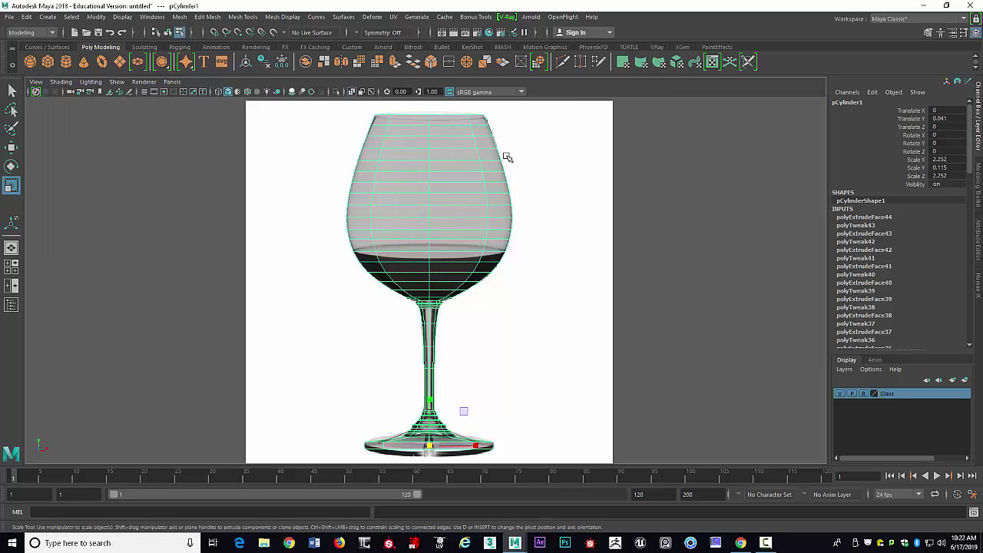
Examine how closely the model's bowl, stem and foot follow the reference wine glass.
scroll(478, 253, "up", 6)
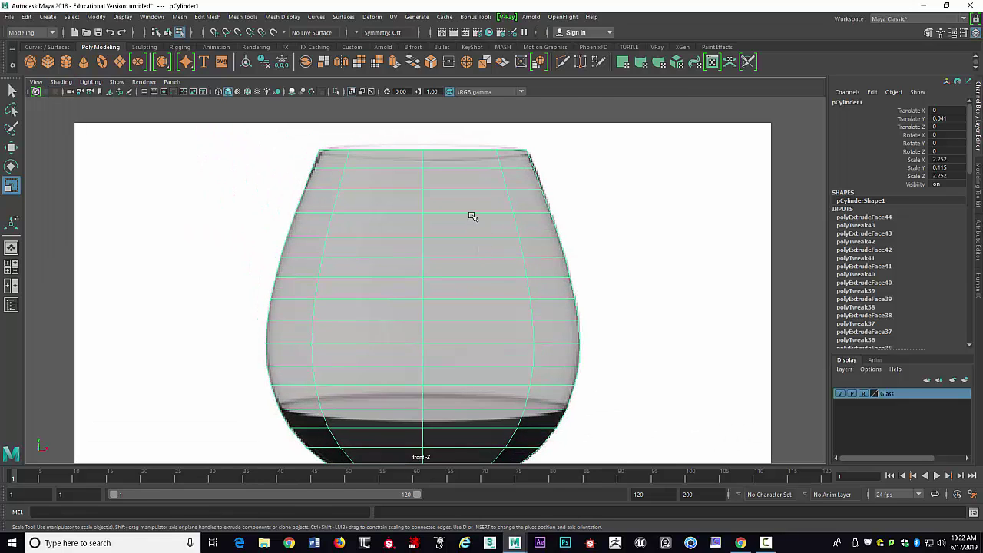
scroll(550, 246, "down", 5)
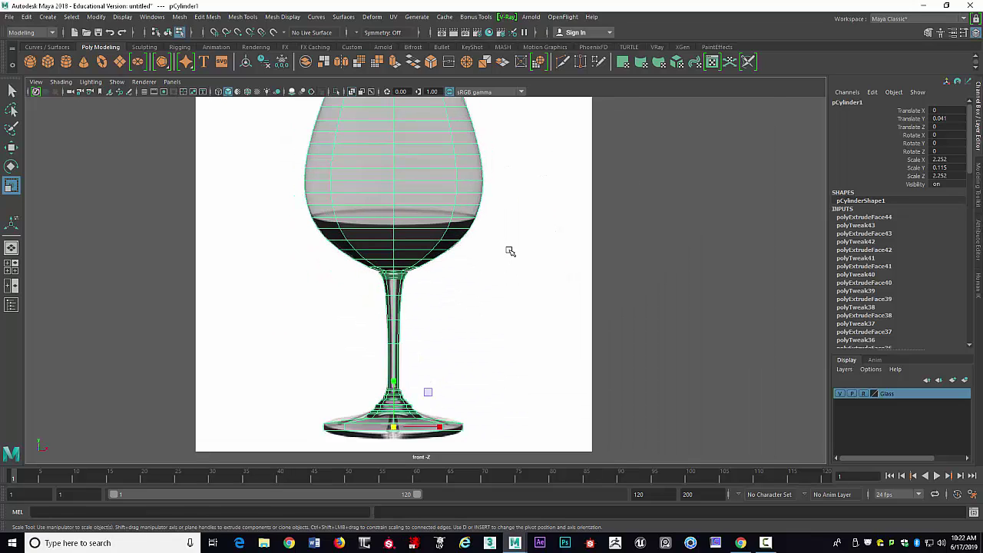
scroll(510, 251, "up", 5)
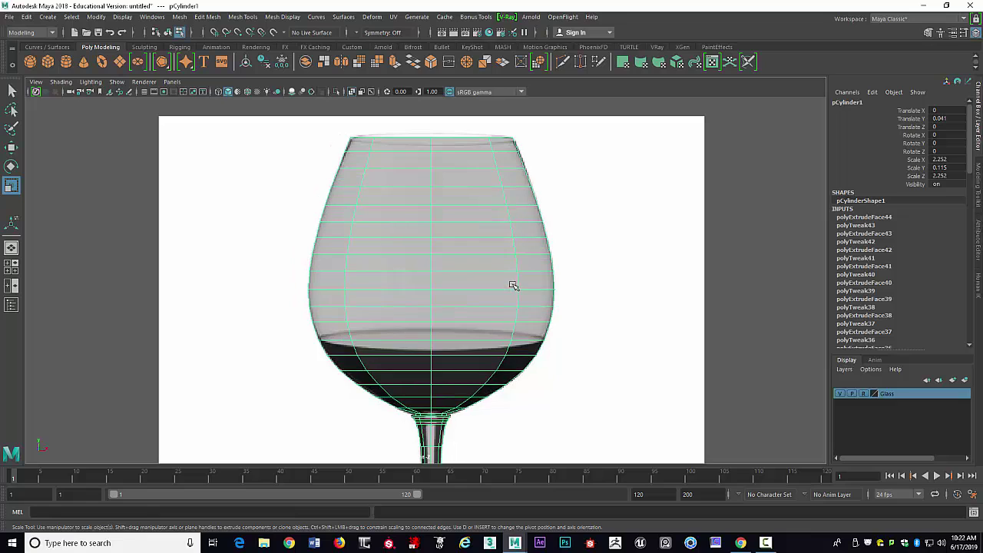
scroll(507, 265, "down", 2)
scroll(494, 228, "down", 2)
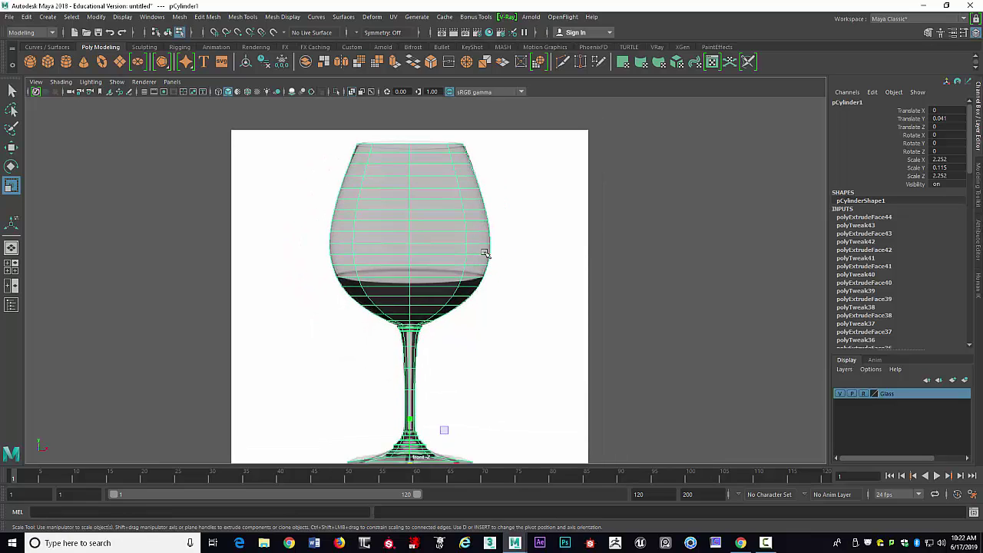
middle_click_drag(484, 253, 502, 206, "alt")
scroll(520, 183, "down", 1)
scroll(495, 204, "up", 2)
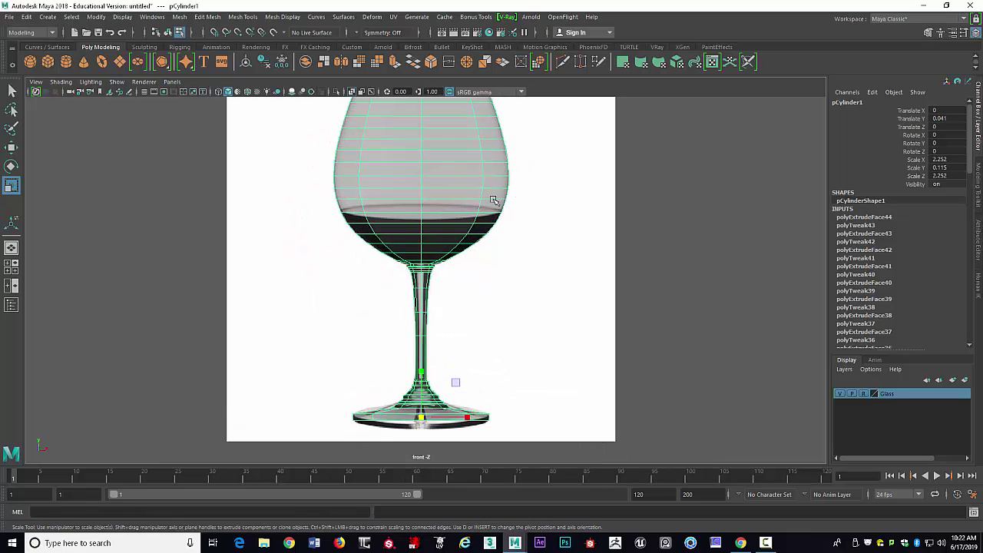
scroll(456, 183, "down", 1)
scroll(467, 156, "down", 1)
middle_click_drag(467, 172, 465, 194, "alt")
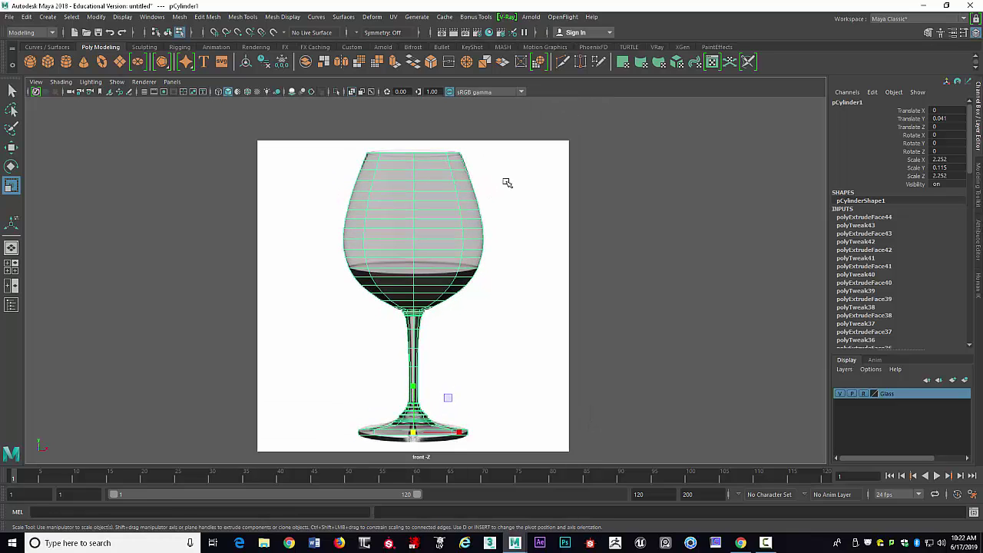
Switch to the perspective view and put the glass in face selection mode with no faces selected.
key("space")
key("space")
scroll(559, 176, "down", 2)
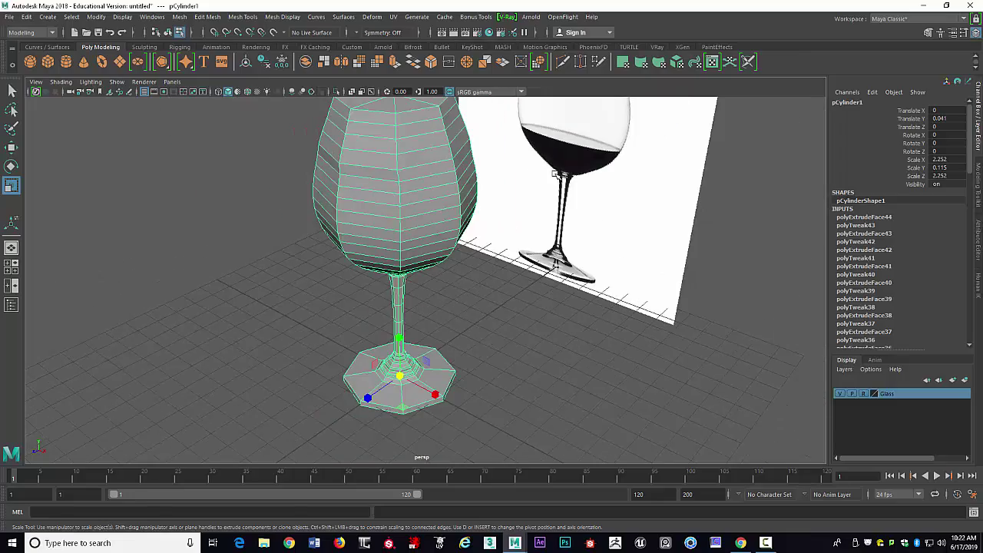
left_click_drag(559, 175, 427, 218, "alt")
scroll(416, 167, "up", 2)
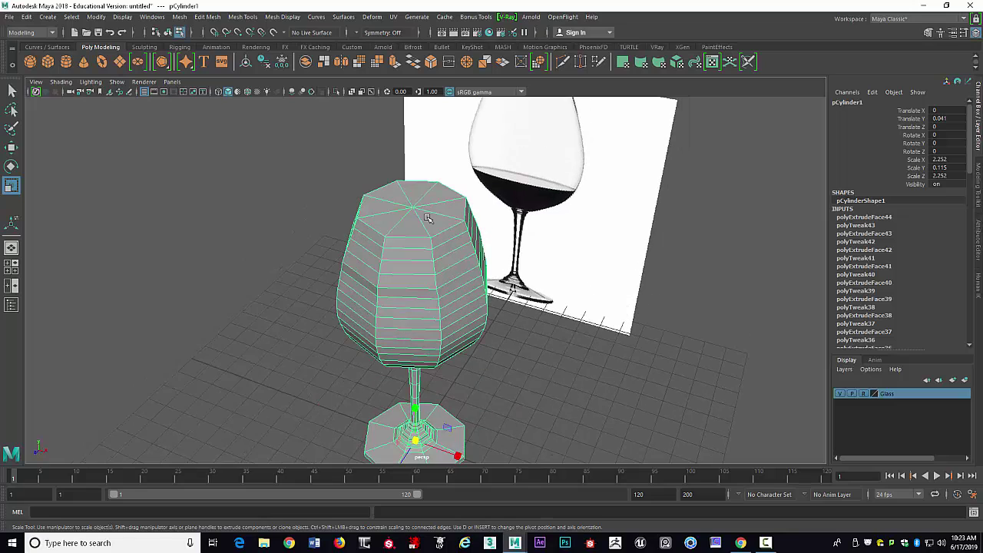
key("ctrl+z")
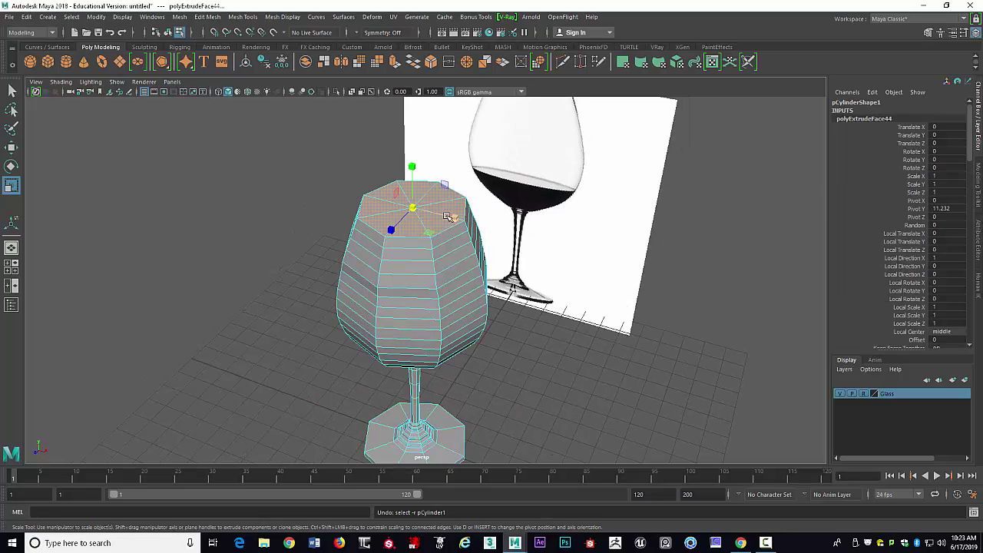
left_click(259, 191)
right_click(443, 206)
left_click(434, 236)
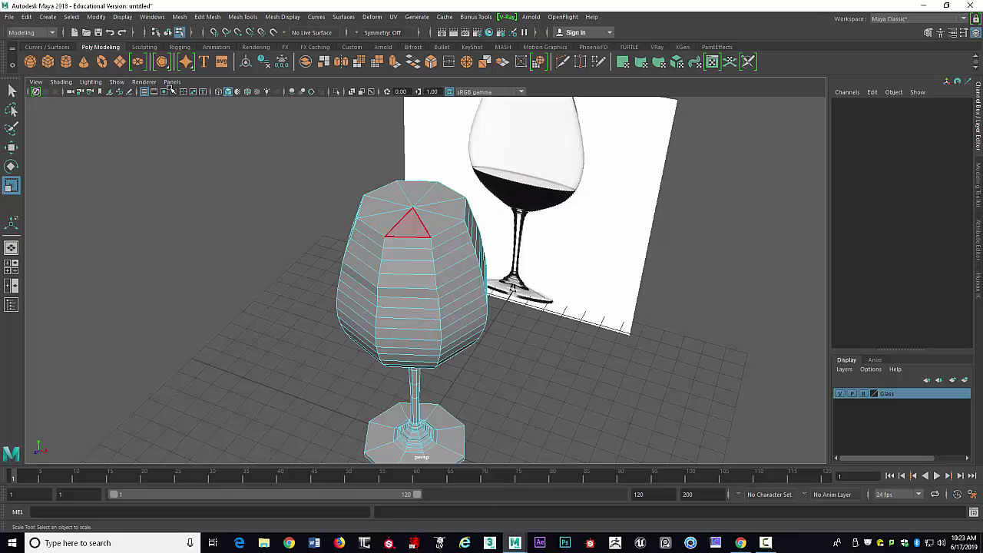
Paint-select all the top faces of the bowl, extrude them and scale them slightly inward to form a thin rim.
left_click(11, 128)
mouse_move(388, 219)
left_mouse_down()
mouse_move(406, 220)
mouse_move(399, 213)
mouse_move(432, 196)
mouse_move(443, 207)
mouse_move(287, 177)
mouse_move(131, 193)
mouse_move(470, 188)
mouse_move(450, 187)
left_mouse_up()
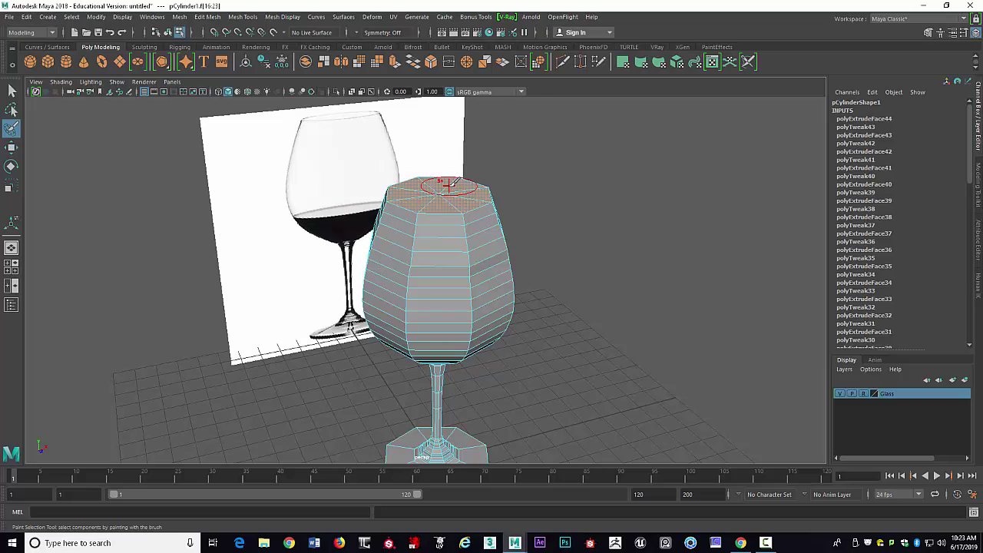
key("ctrl+e")
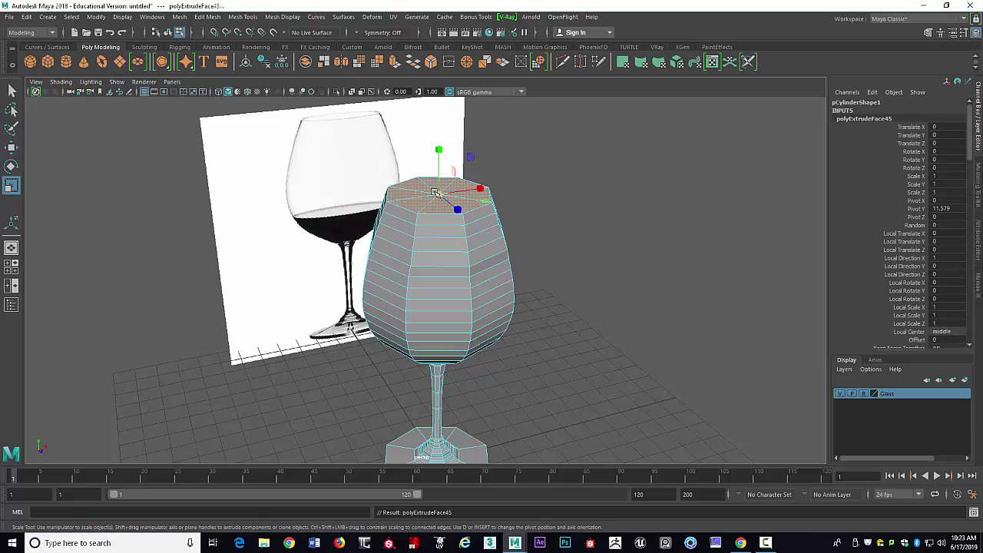
left_click_drag(438, 193, 434, 193)
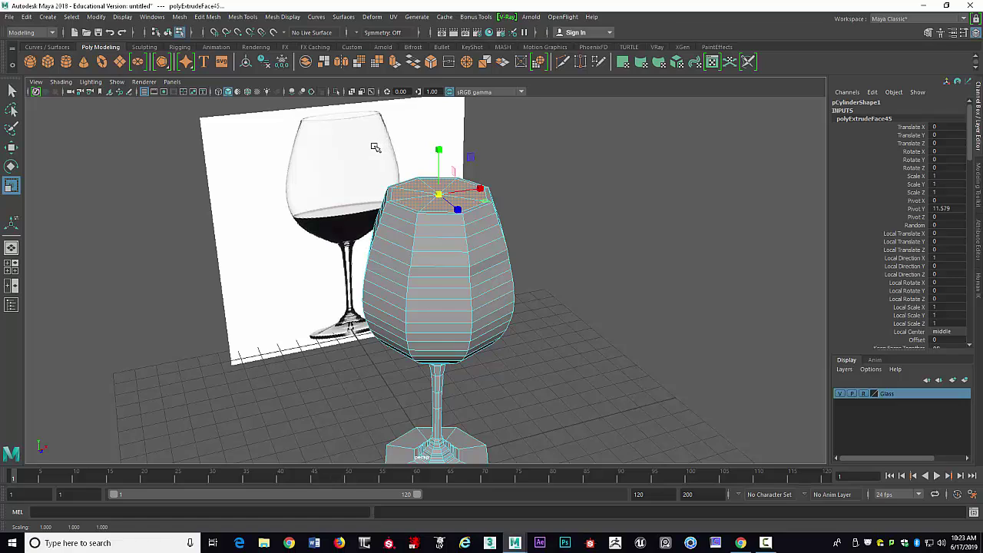
scroll(437, 198, "up", 2)
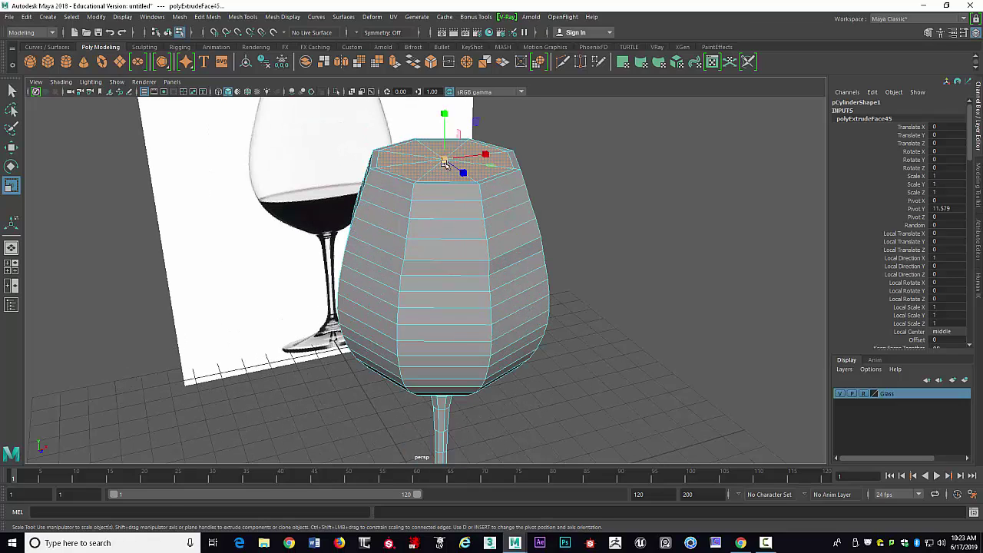
left_click_drag(446, 158, 446, 158)
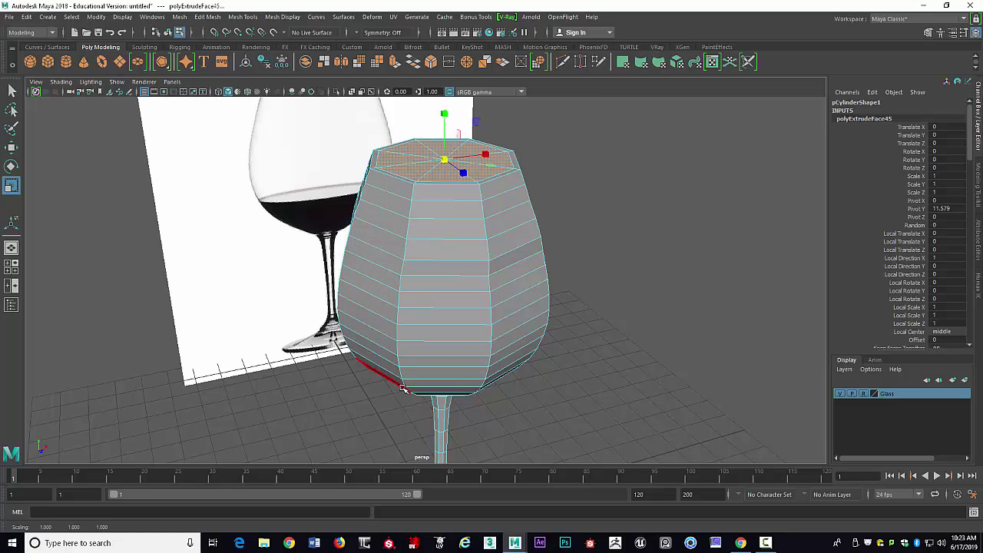
Examine the inset rim faces against the reference glass in the top and front views.
key("space")
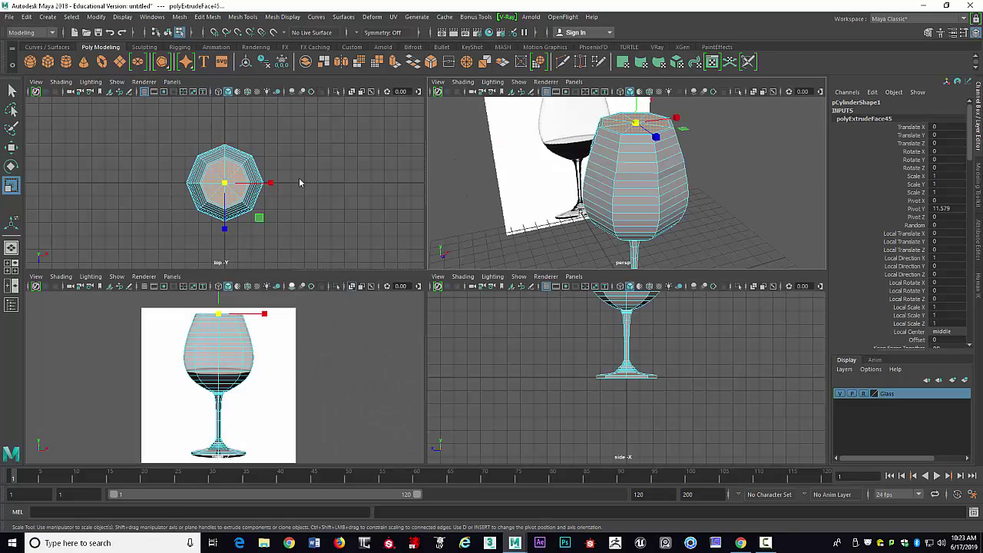
key("space")
key("space")
key("space")
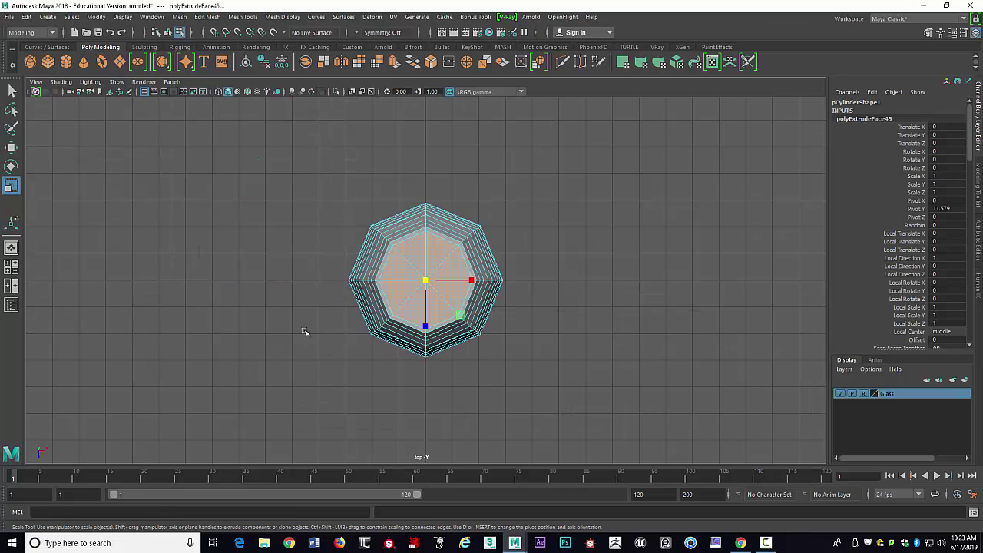
key("space")
key("space")
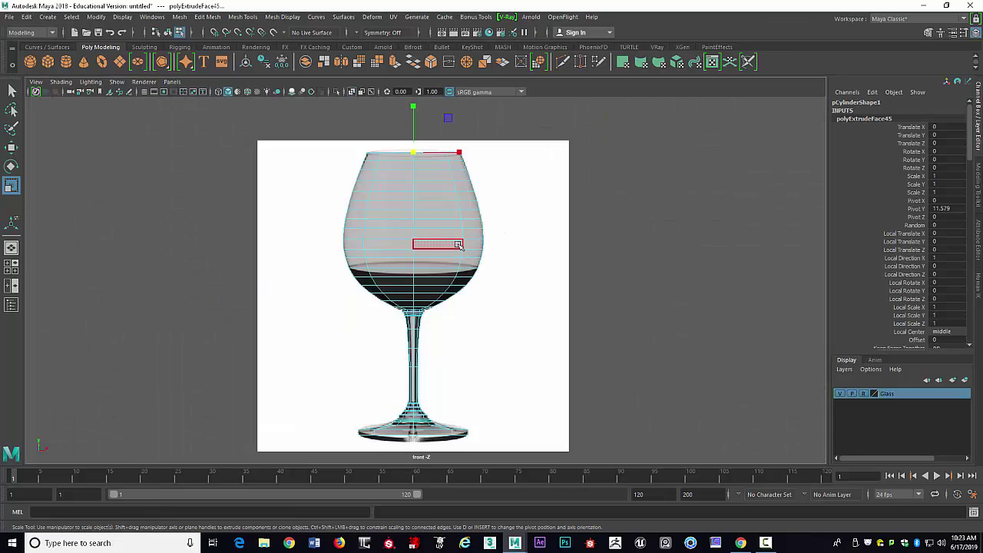
scroll(459, 245, "up", 5)
middle_click_drag(476, 213, 481, 308, "alt")
scroll(482, 308, "up", 2)
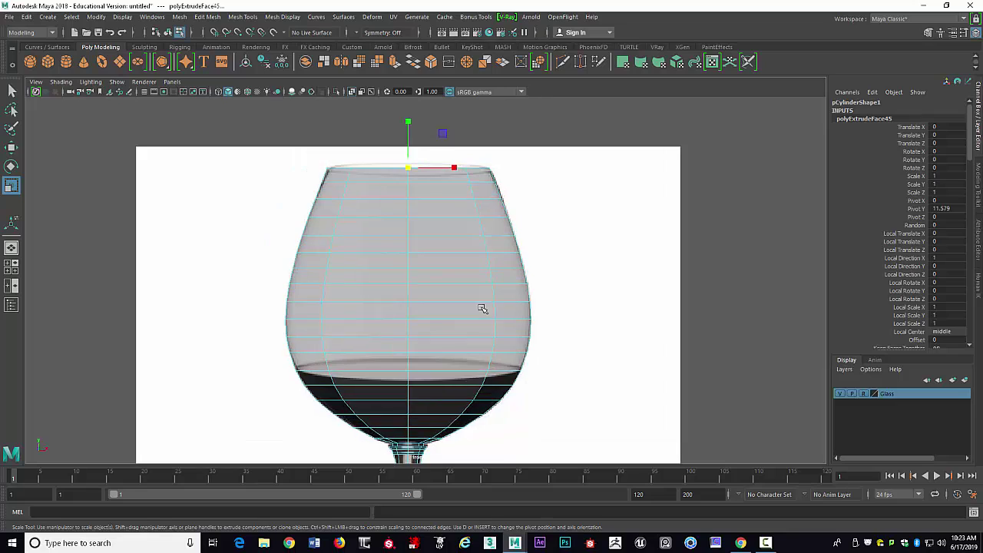
scroll(482, 308, "up", 2)
middle_click_drag(474, 258, 472, 276, "alt")
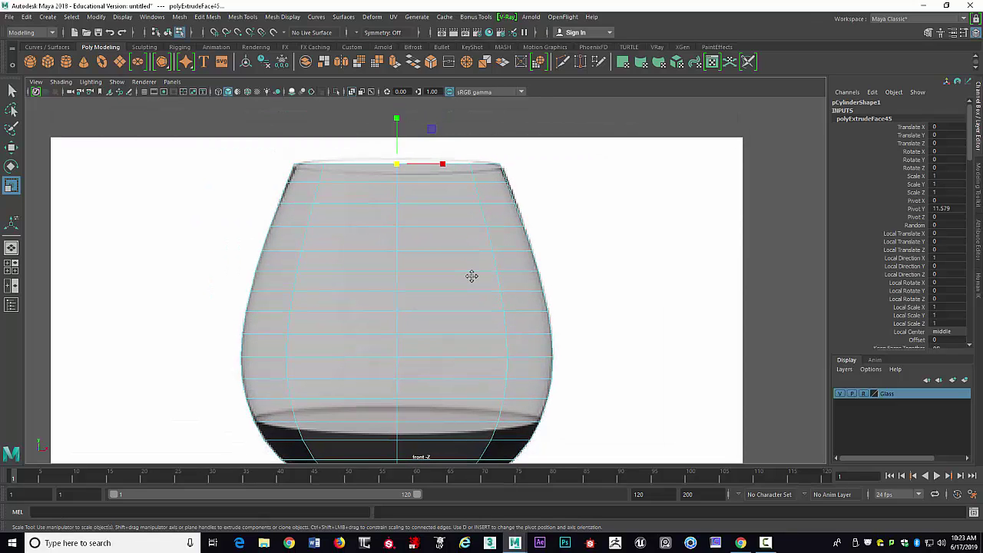
left_click_drag(500, 175, 397, 162)
key("space")
key("space")
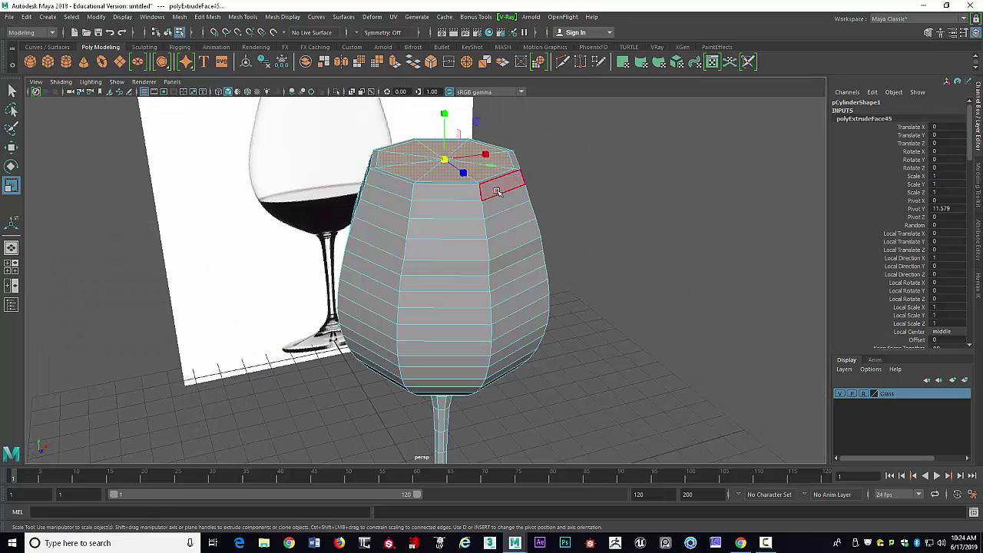
Extrude the inset top faces down into the bowl to a height of about 11.22 and widen them towards the outer wall.
key("w")
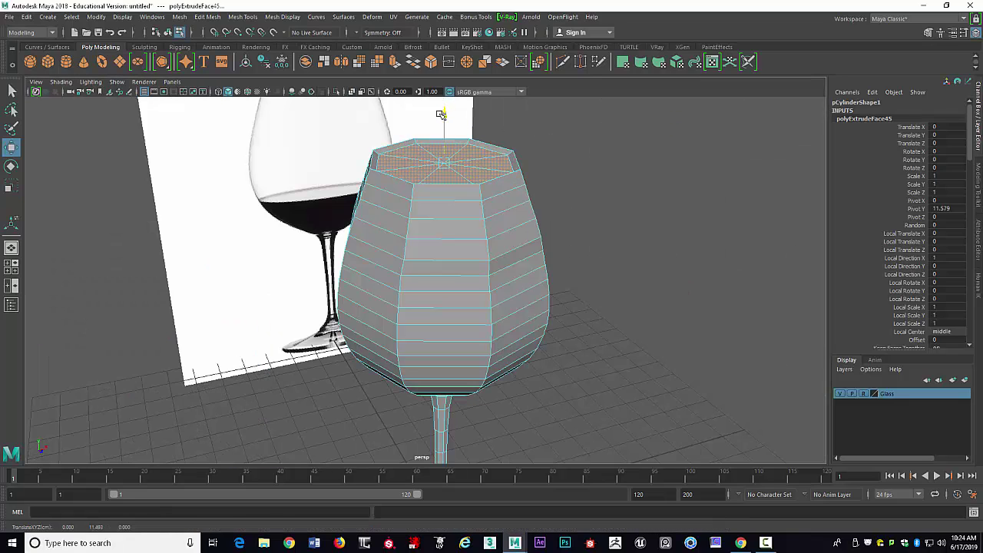
key("ctrl+z")
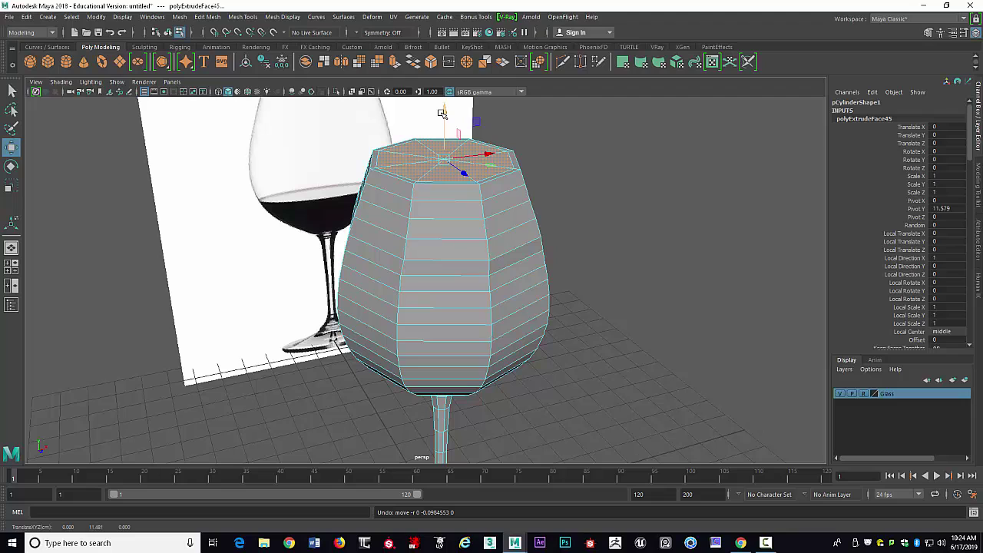
key("ctrl+e")
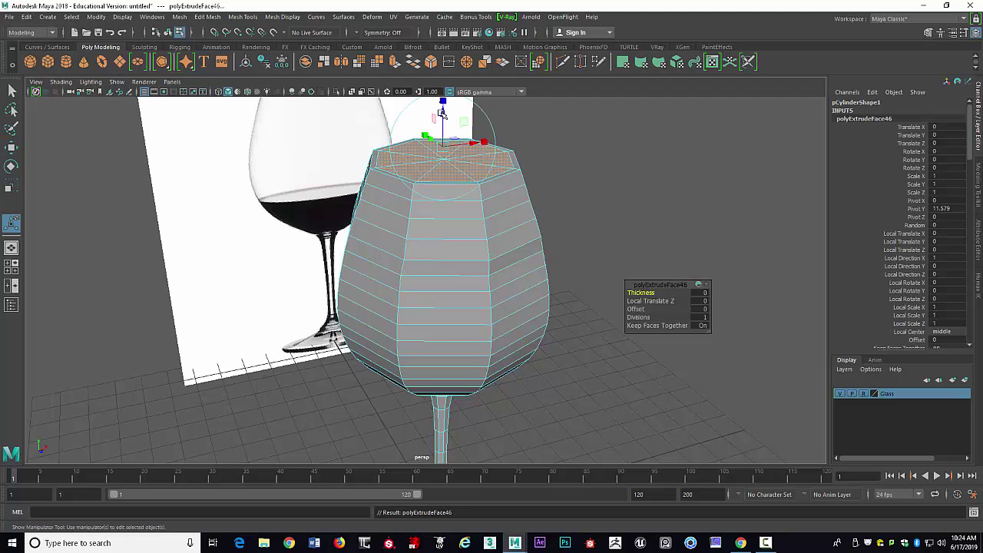
left_click_drag(443, 113, 443, 117)
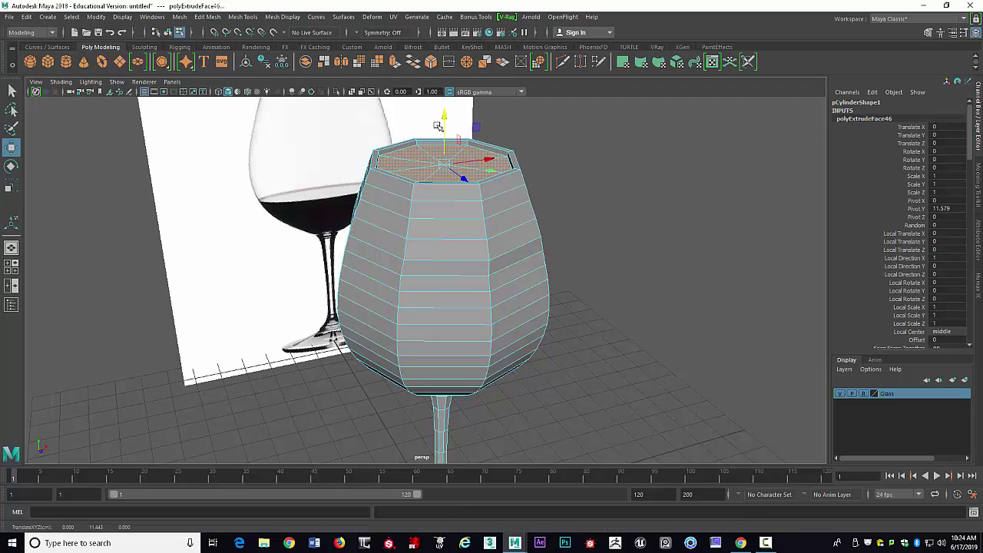
key("space")
key("space")
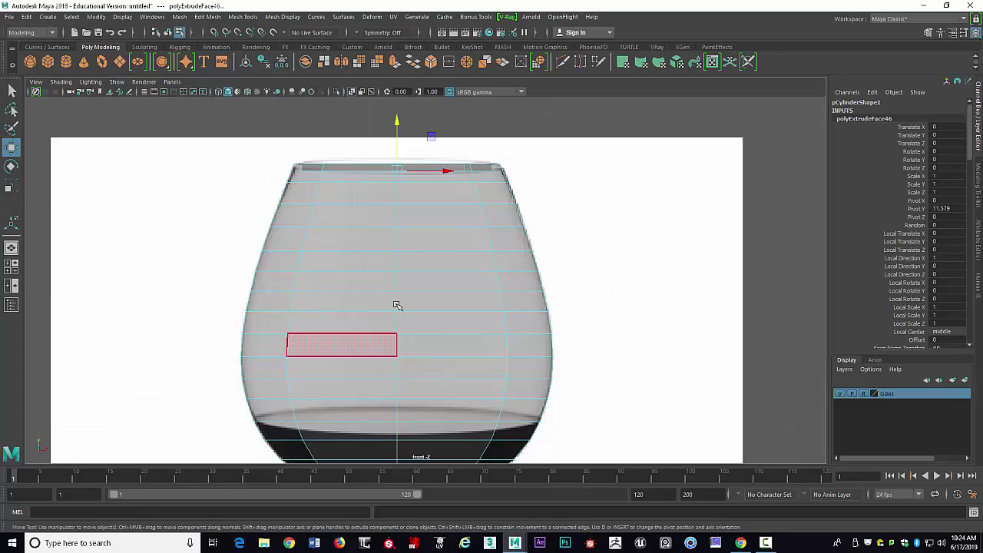
scroll(400, 303, "up", 2)
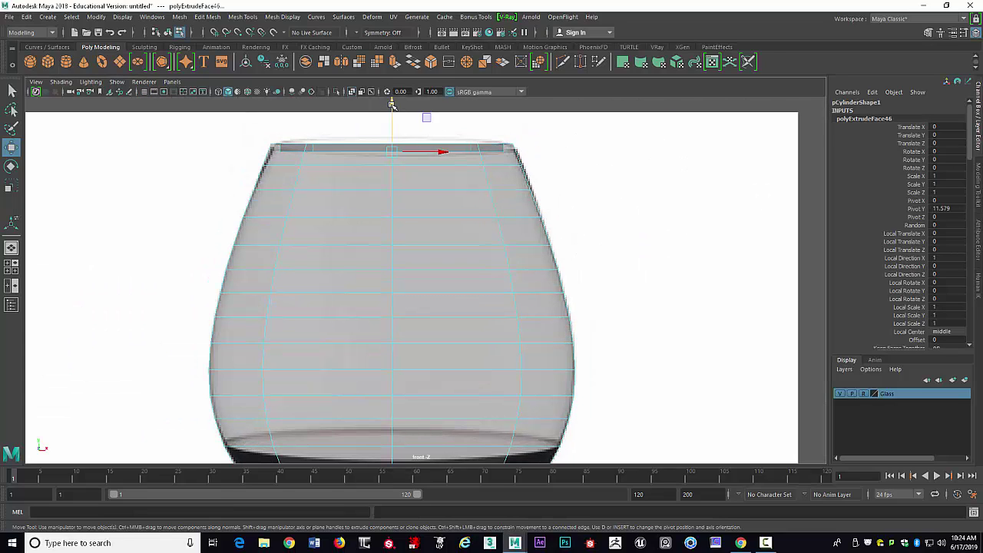
left_click_drag(392, 106, 390, 119)
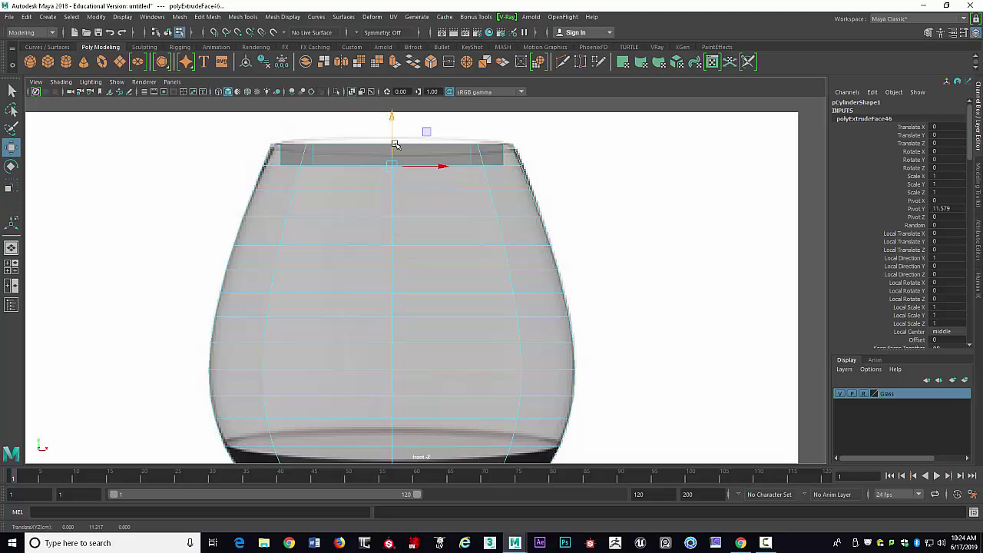
key("r")
left_click_drag(390, 164, 403, 166)
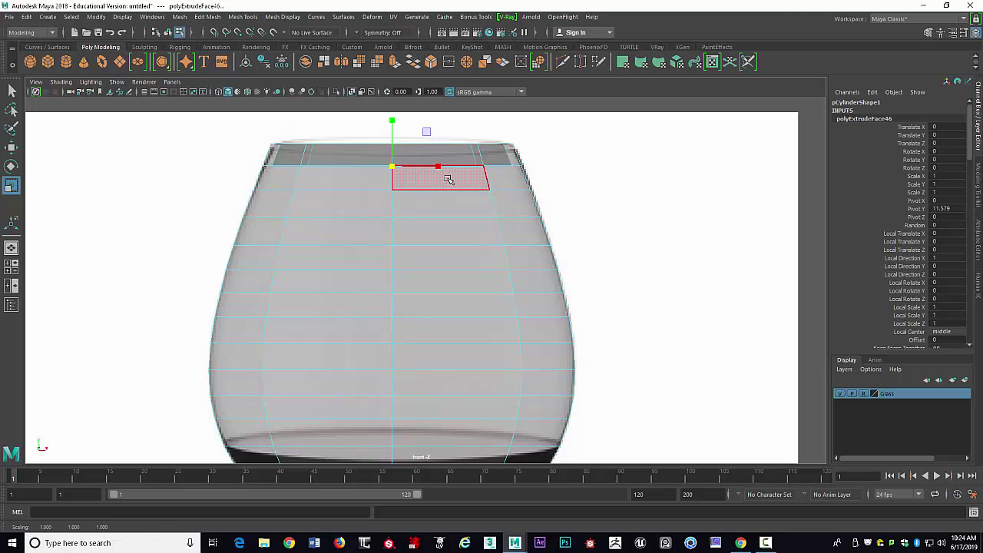
Extrude the inner faces down to a height of about 10.85 and scale them out to follow the bowl's outline.
key("ctrl+e")
key("w")
left_click_drag(388, 115, 384, 142)
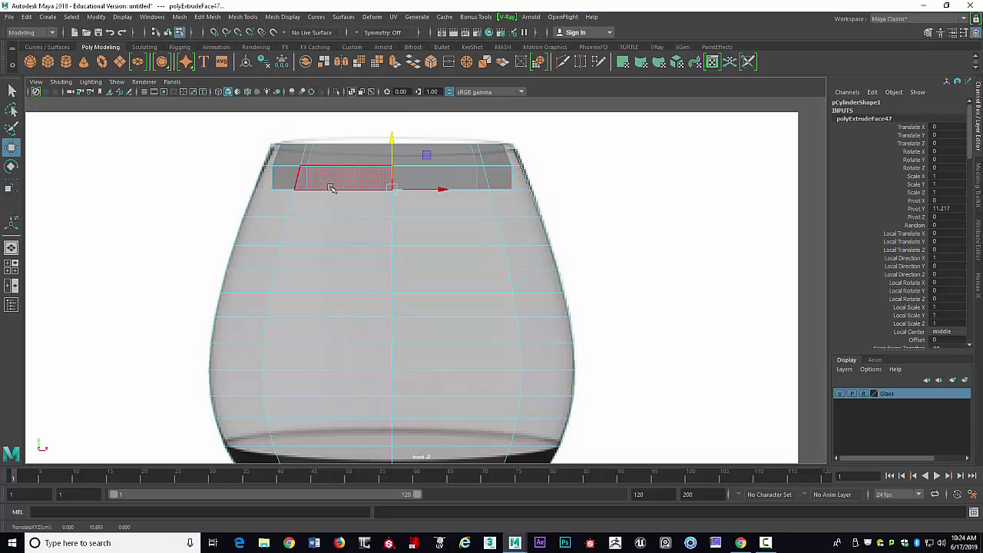
key("r")
left_click_drag(394, 188, 404, 190)
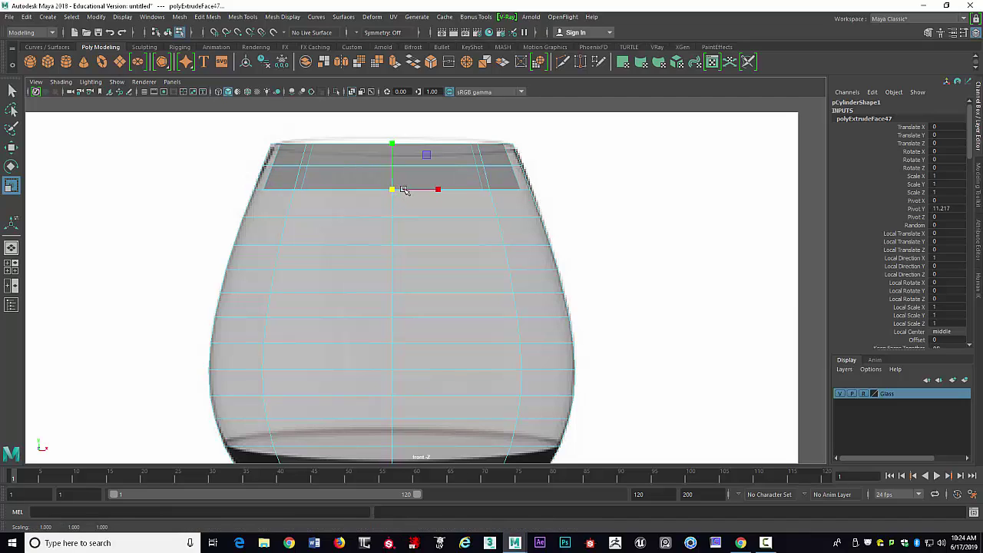
Extrude the inner faces down to a height of about 10.42 and widen them to keep the glass wall thin.
key("ctrl+e")
key("w")
left_click_drag(392, 139, 390, 168)
key("r")
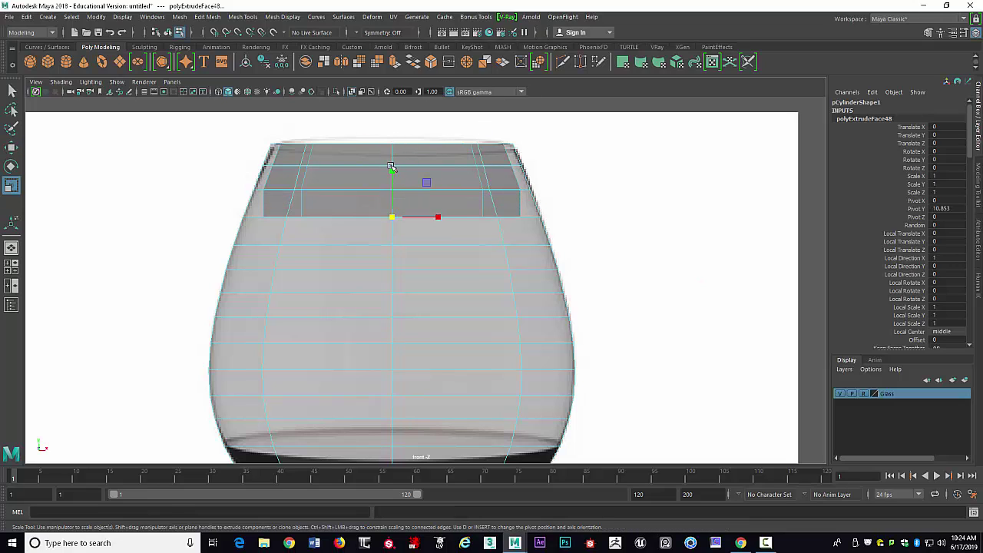
left_click_drag(391, 217, 406, 217)
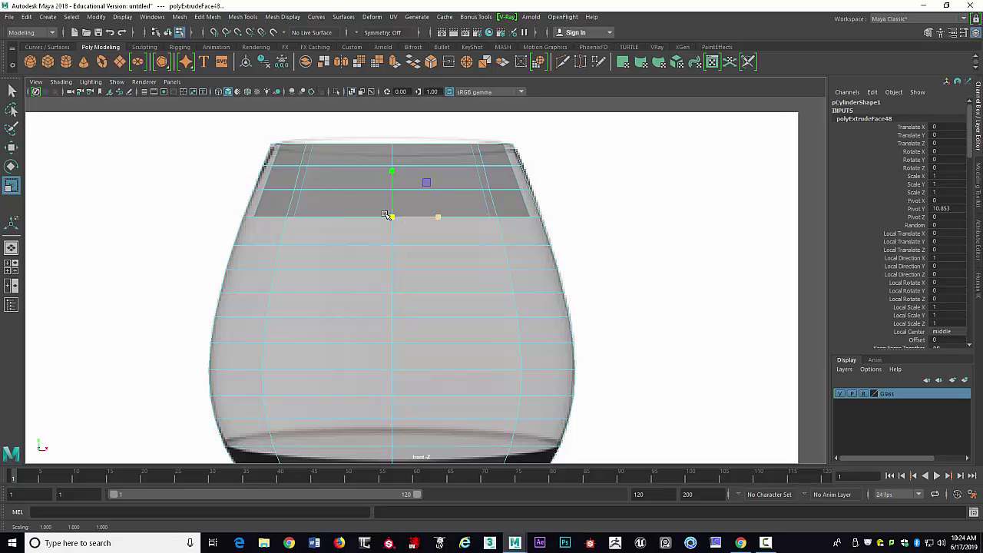
Extrude the inner faces down to a height of about 9.97 and scale them out parallel to the outer wall.
key("ctrl+e")
key("w")
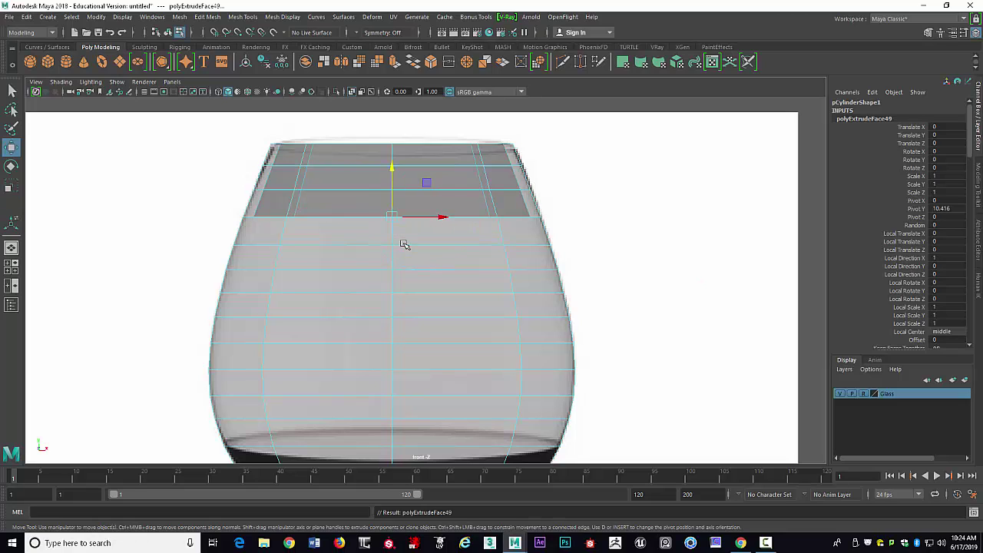
left_click_drag(390, 170, 391, 195)
key("r")
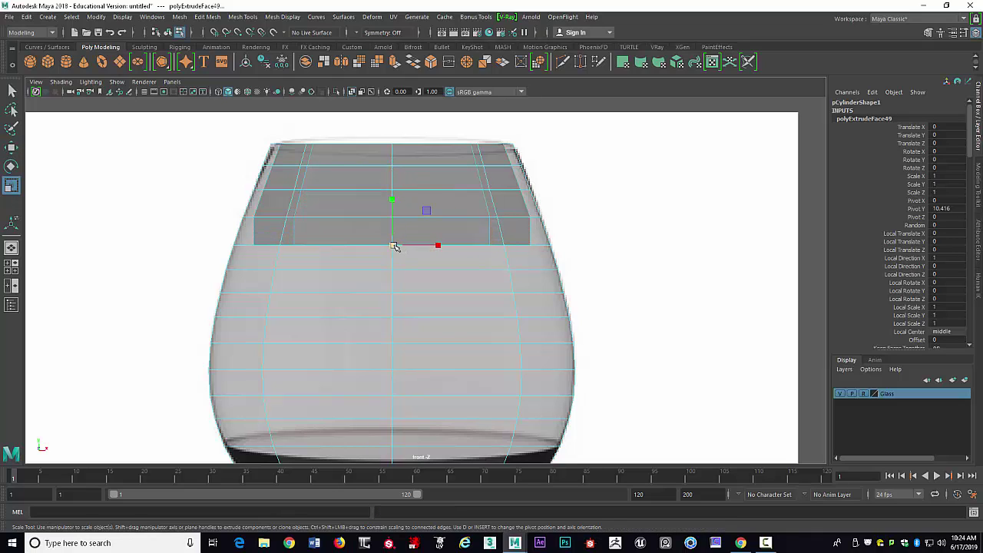
left_click_drag(396, 245, 407, 246)
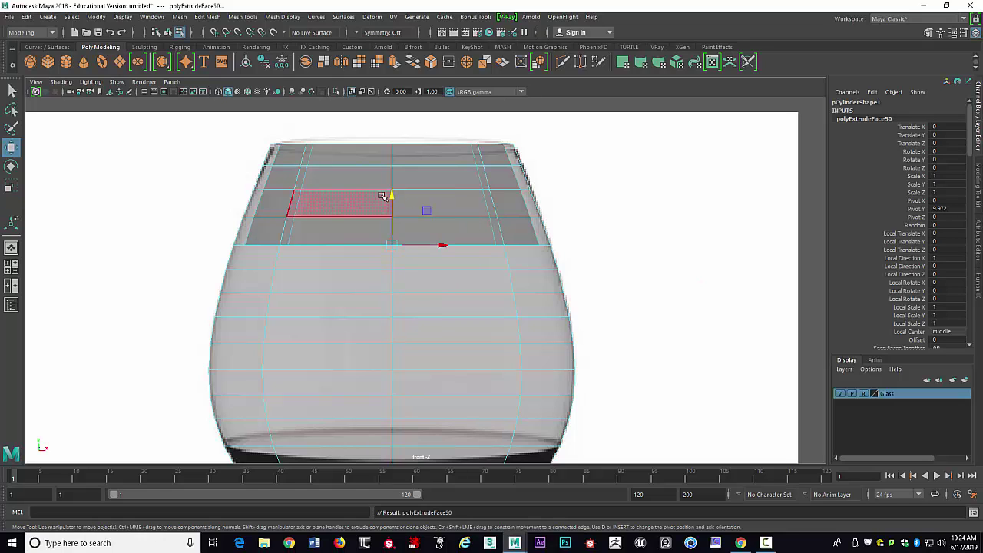
Extrude the inner faces down to a height of about 9.58 and widen them along the bowl's outline.
key("ctrl+e")
left_click_drag(395, 197, 387, 226)
key("r")
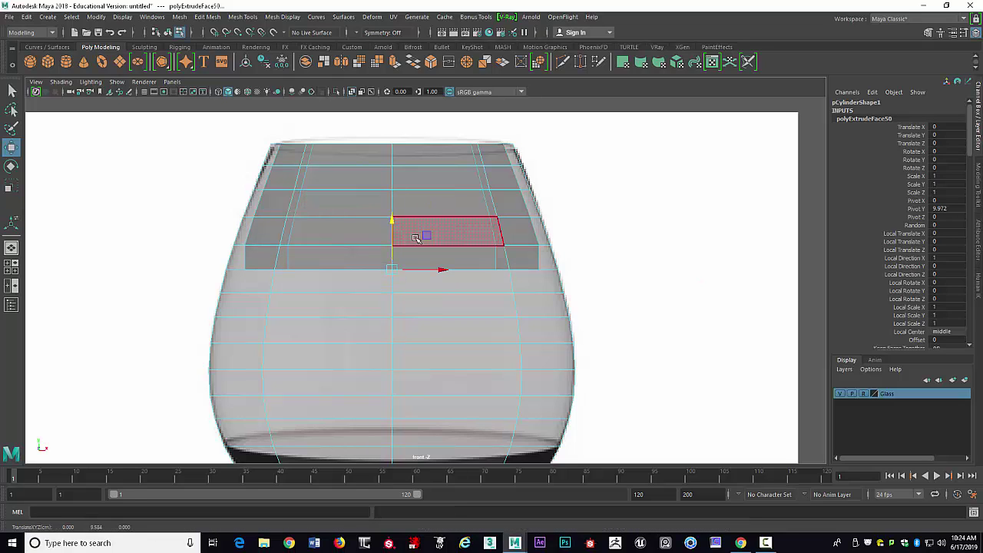
left_click_drag(394, 271, 403, 271)
Extrude the inner faces down to a height of about 9.22 and scale them slightly outward to match the wall.
key("ctrl+e")
key("w")
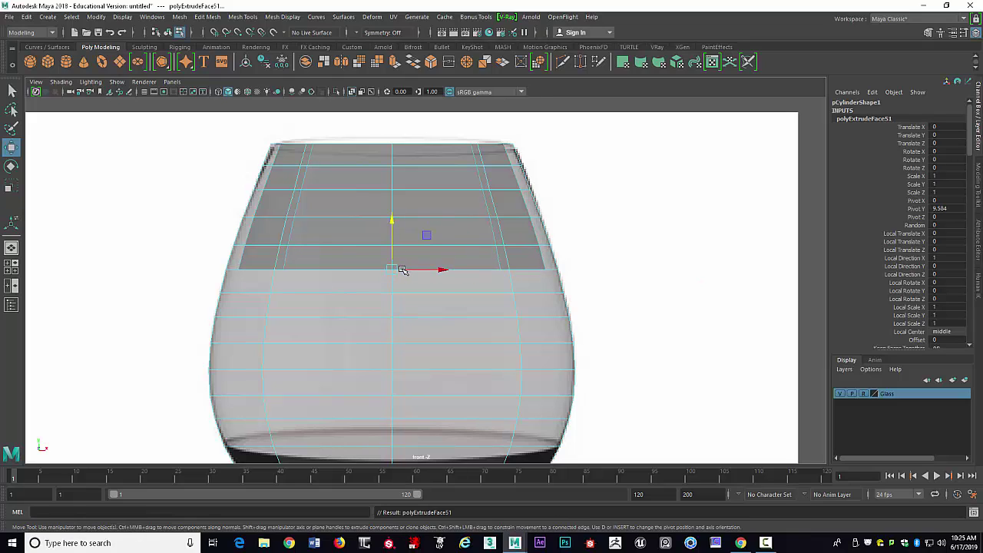
left_click_drag(387, 221, 382, 243)
key("r")
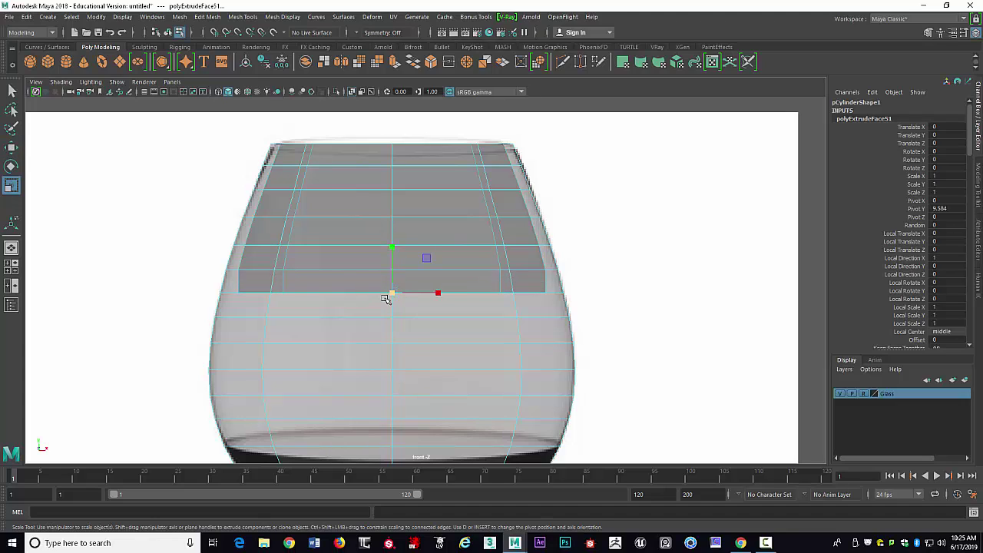
left_click_drag(393, 293, 401, 294)
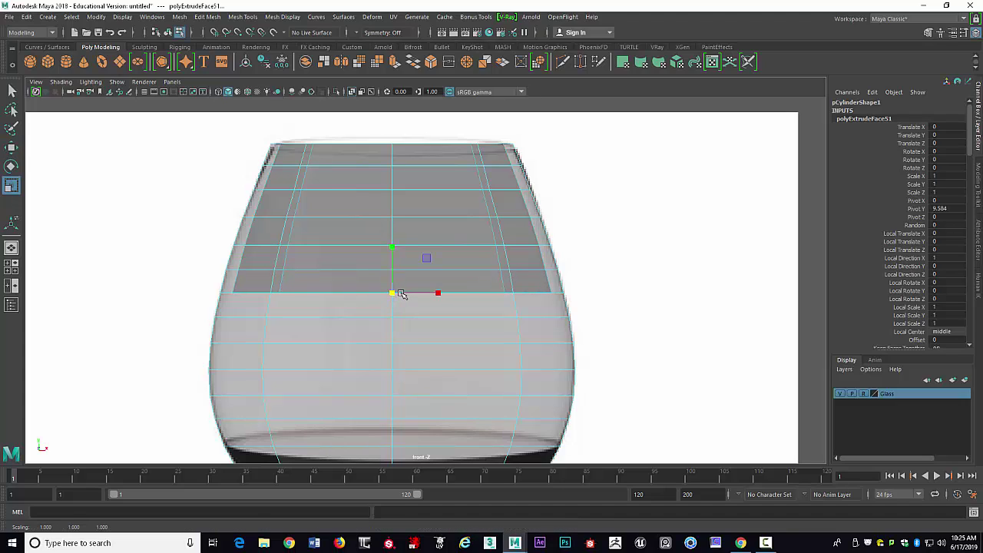
Extrude the inner faces down to a height of about 8.83 and widen them slightly towards the outer wall.
key("ctrl+e")
key("w")
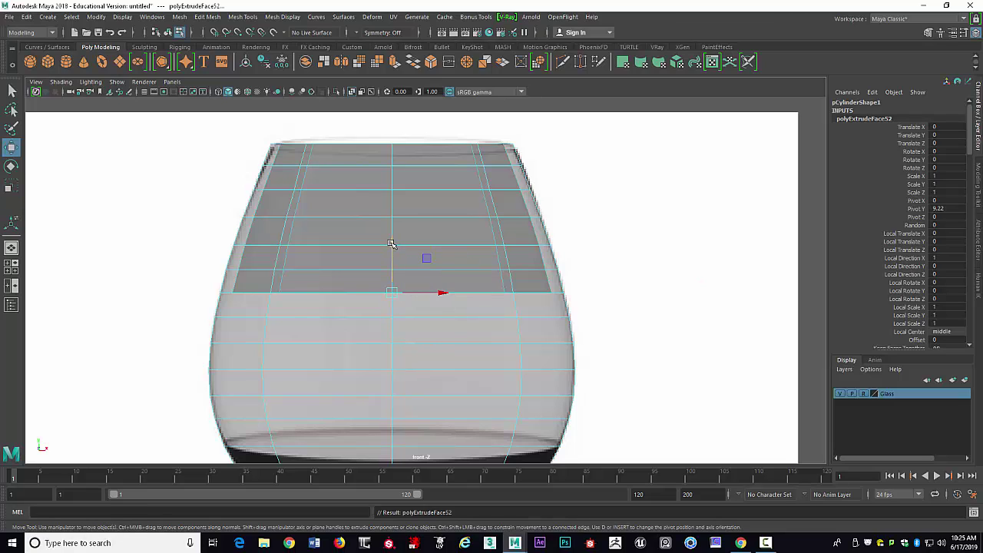
left_click_drag(387, 244, 388, 267)
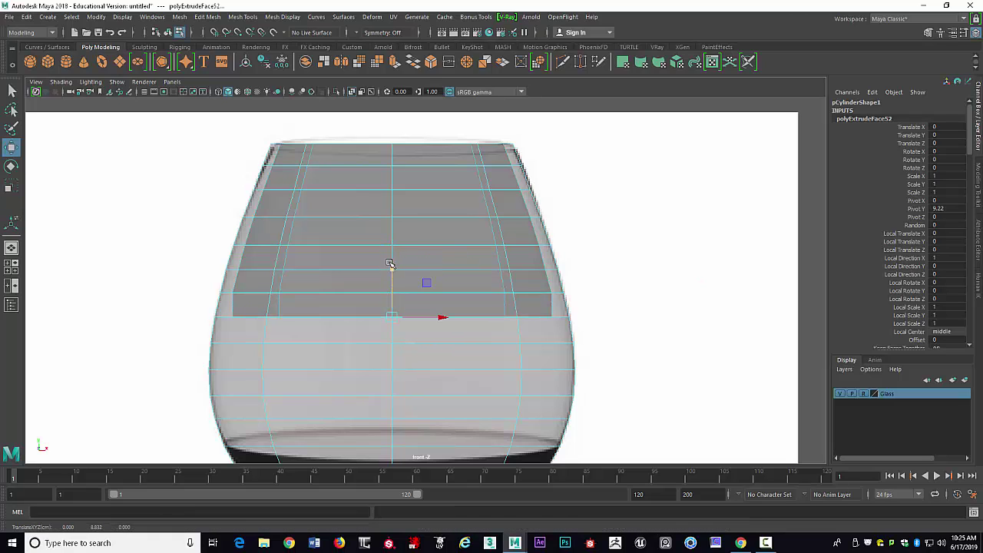
key("r")
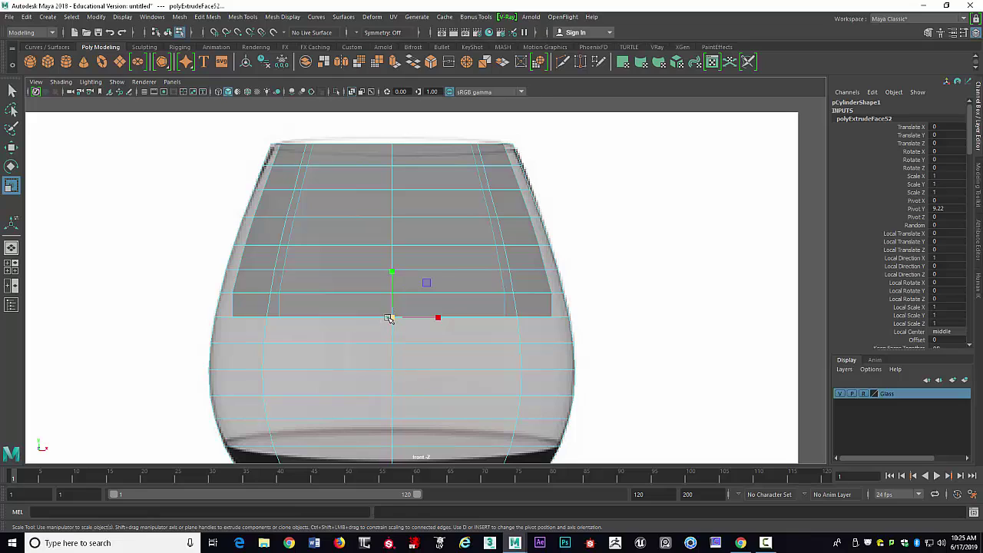
left_click_drag(392, 318, 398, 319)
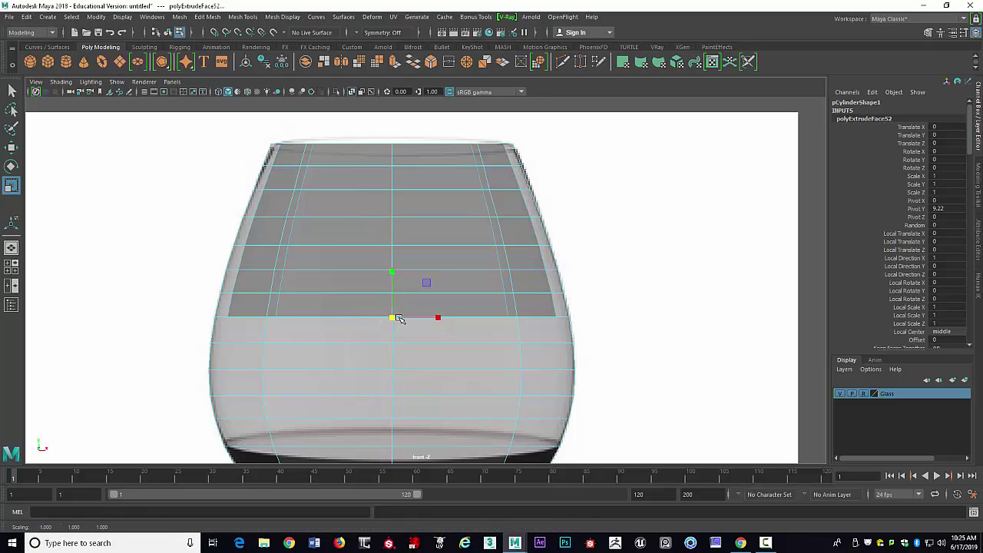
Extrude the inner faces down to a height of about 8.42 and scale them slightly outward towards the outer wall.
key("ctrl+e")
key("w")
left_click_drag(393, 273, 390, 296)
key("r")
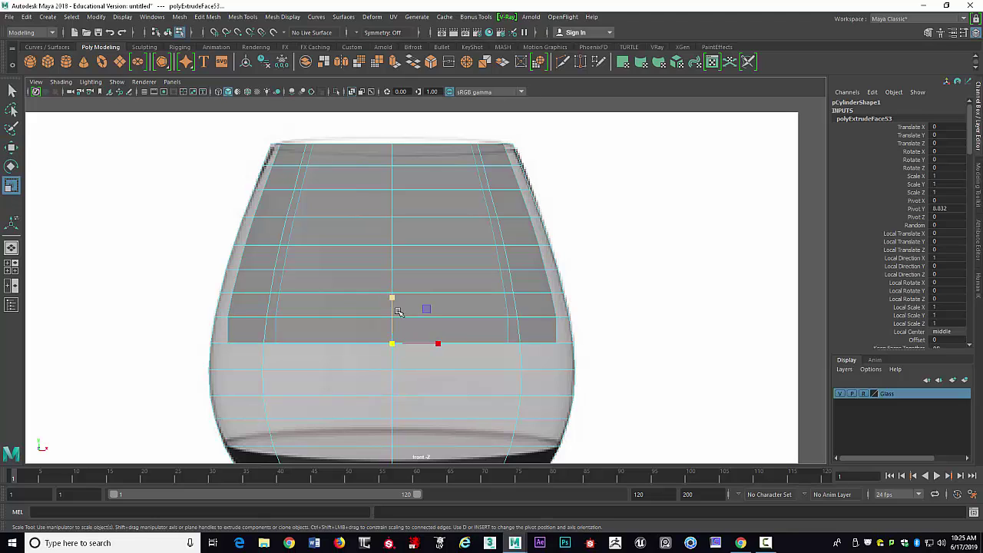
left_click_drag(389, 343, 399, 343)
Extrude the inner faces down to a height of about 8.02 and widen them slightly at the bowl's widest part.
middle_click_drag(417, 258, 417, 168, "alt")
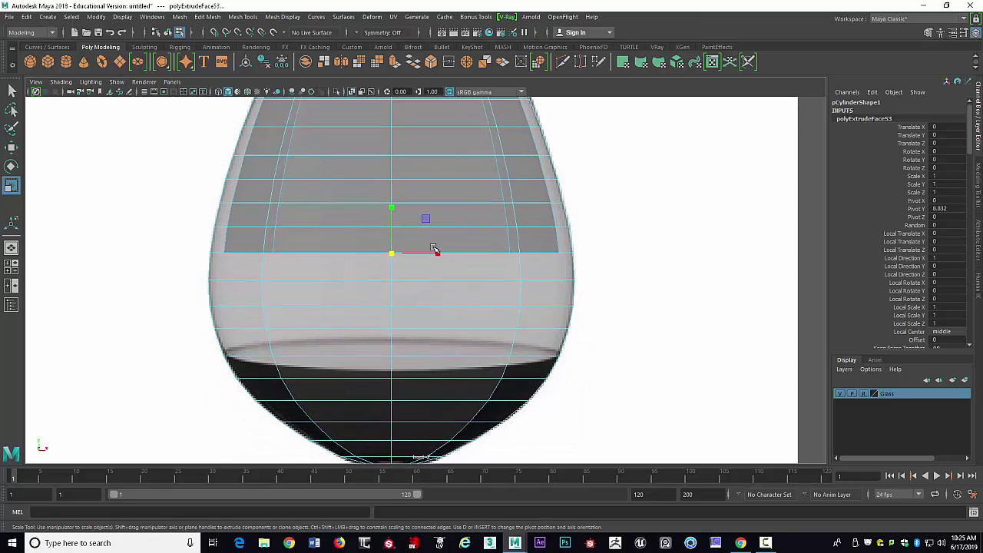
key("ctrl+e")
key("w")
left_click_drag(389, 204, 389, 230)
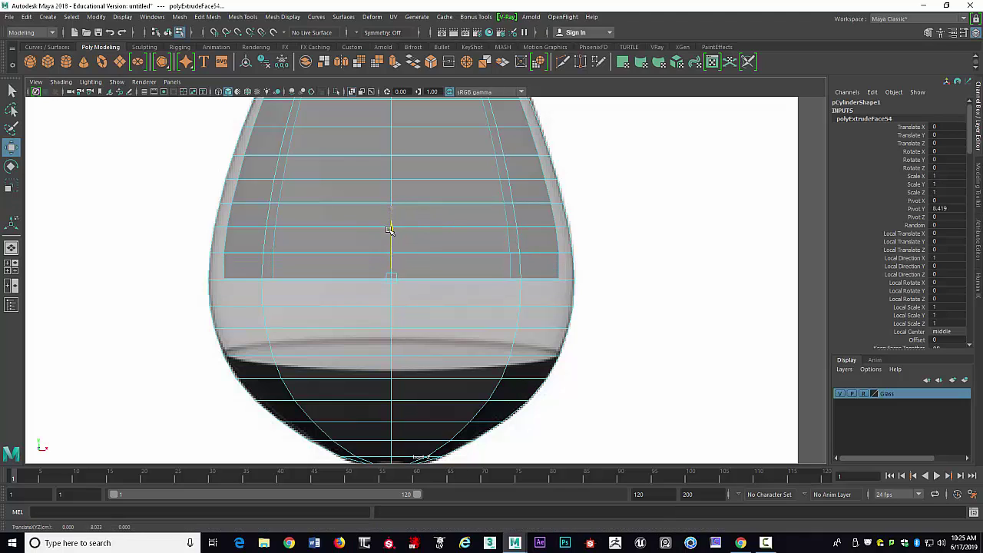
key("r")
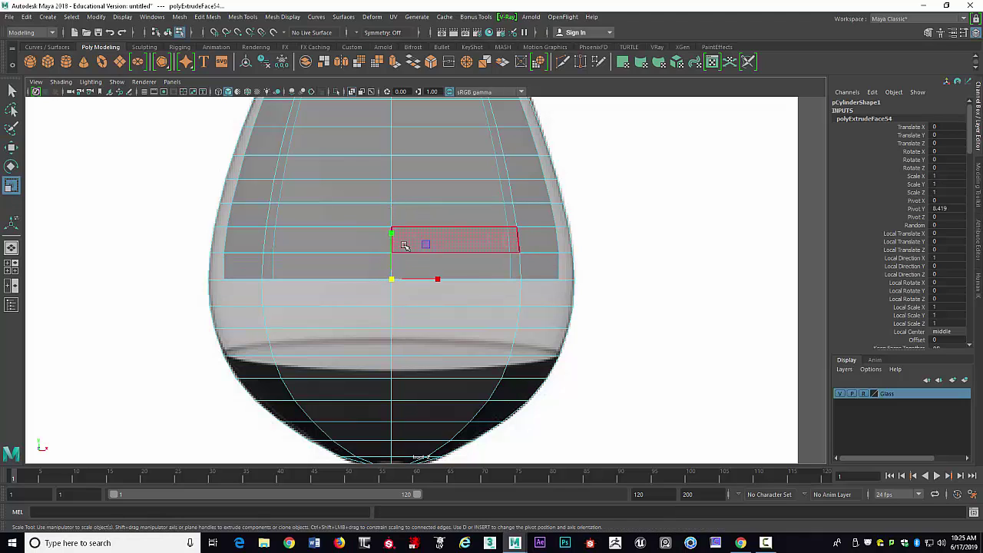
left_click(393, 279)
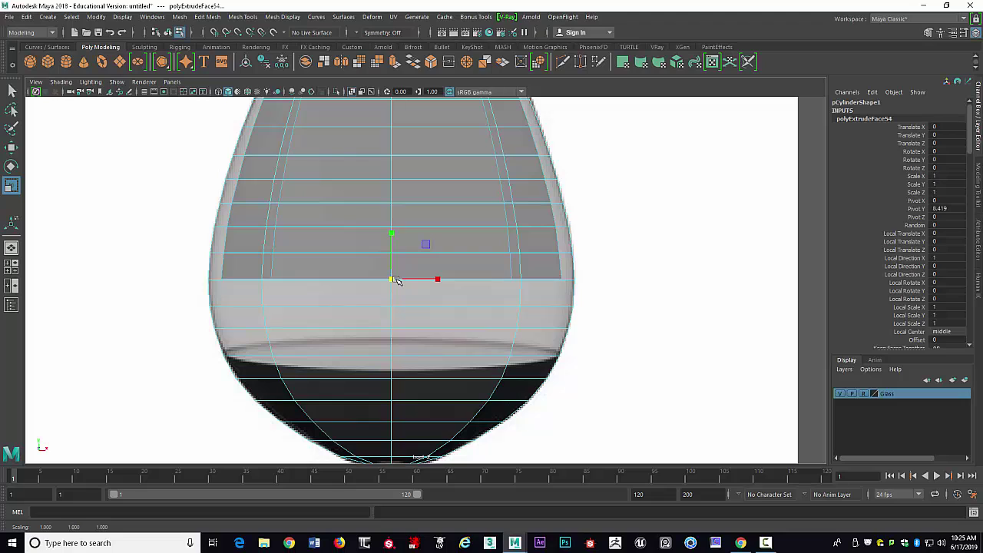
Extrude the inner faces down to a height of about 7.59 and scale them slightly inward parallel to the outer wall.
key("ctrl+e")
key("w")
left_click_drag(391, 233, 390, 258)
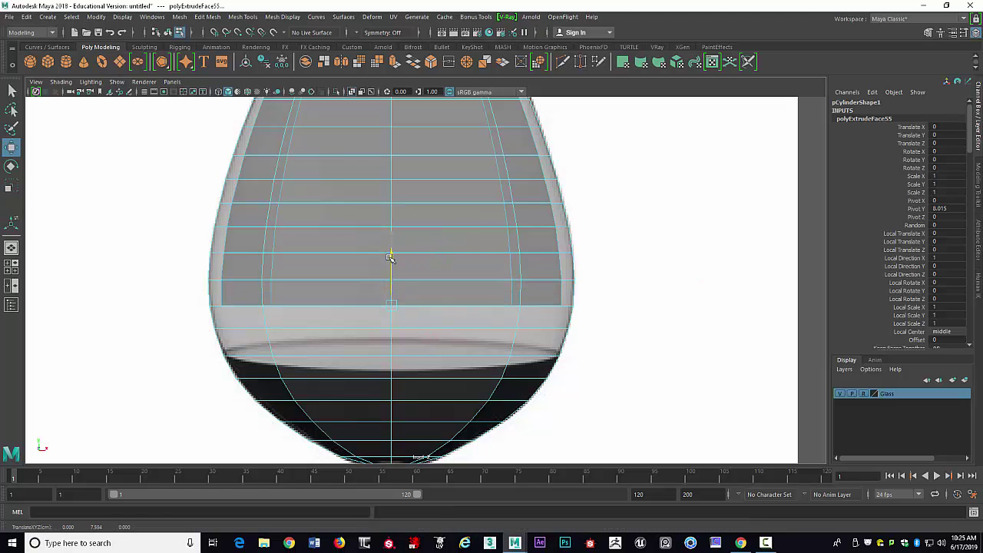
key("r")
left_click(392, 307)
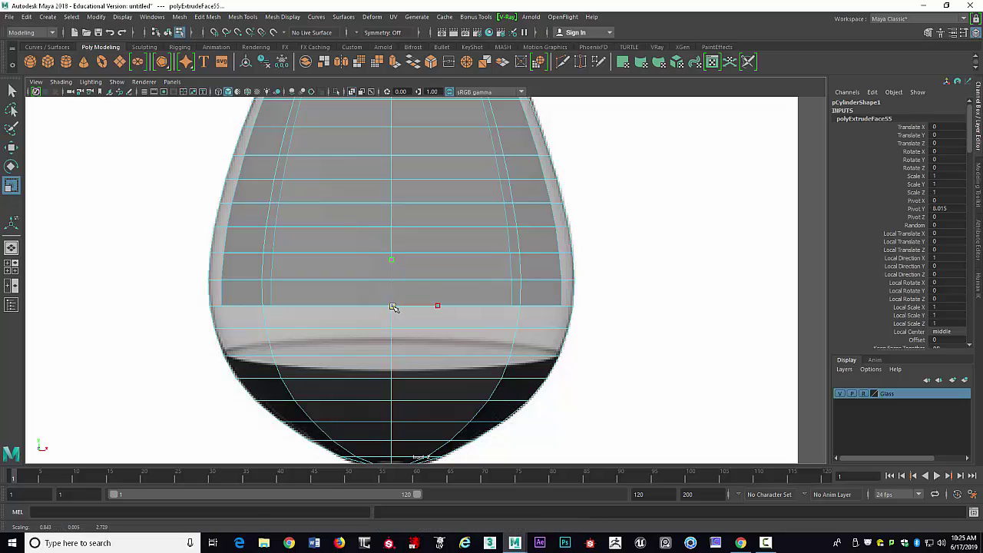
left_click_drag(394, 307, 391, 307)
Extrude the inner faces down to a height of about 7.23, level with the outer edge loop, and narrow them slightly.
key("ctrl+e")
key("w")
left_click_drag(392, 259, 394, 282)
key("r")
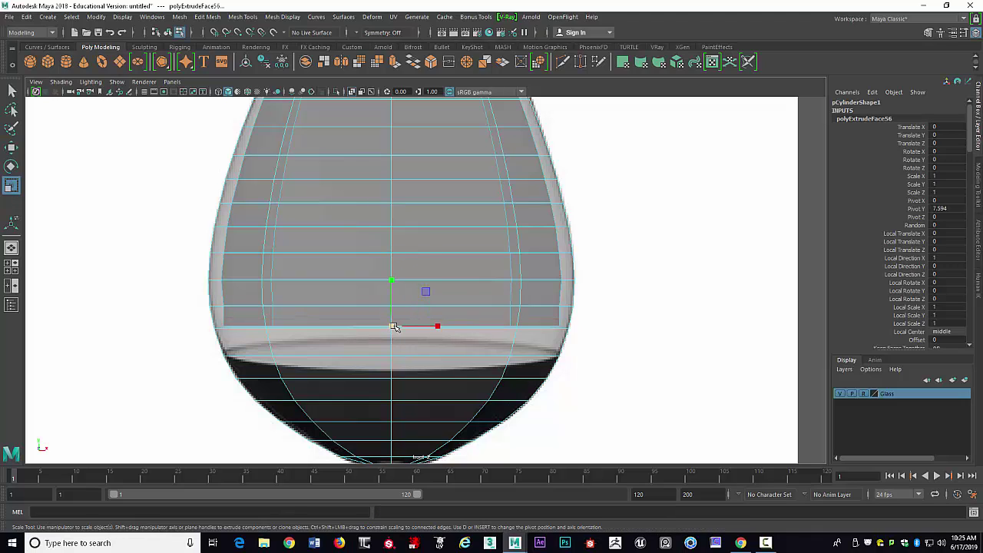
left_click_drag(394, 326, 389, 327)
key("w")
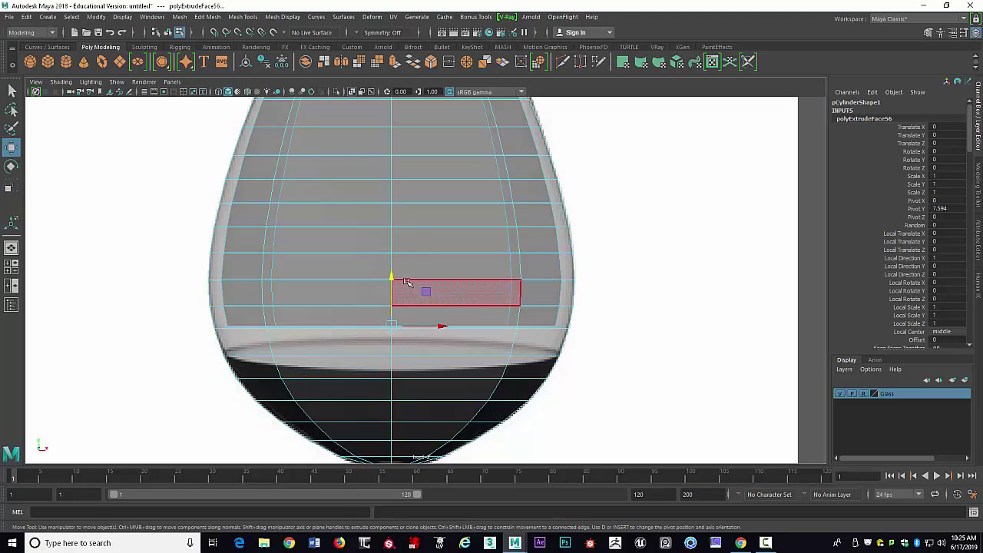
left_click_drag(392, 277, 392, 281)
Extrude the inner faces down to a height of about 6.80 and scale them inward along the bowl's outline.
key("w")
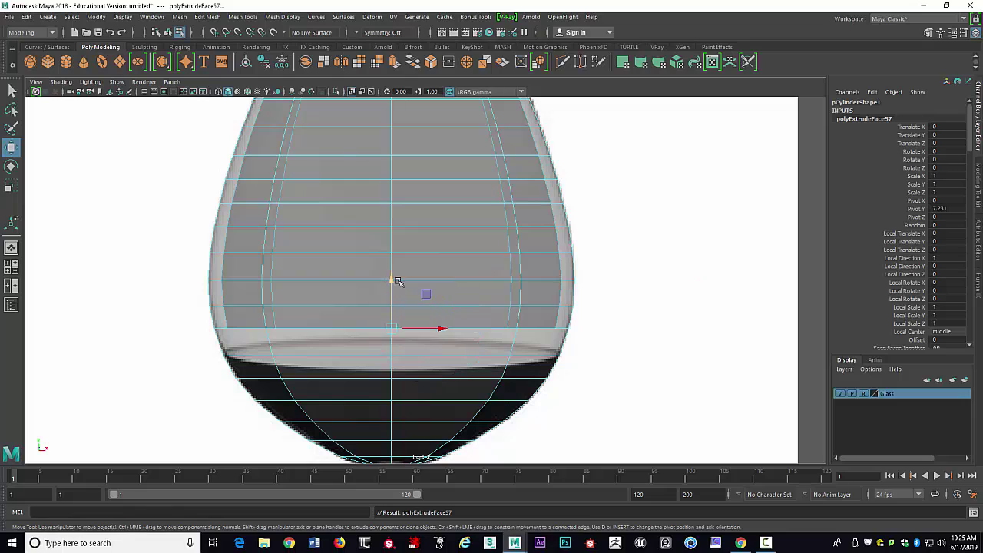
left_click_drag(391, 279, 392, 305)
key("r")
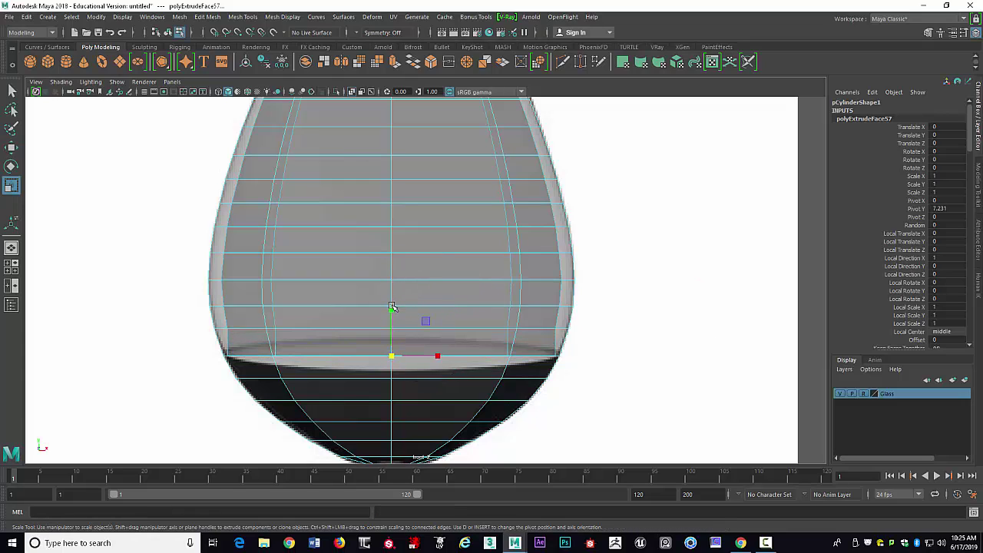
left_click_drag(392, 357, 387, 356)
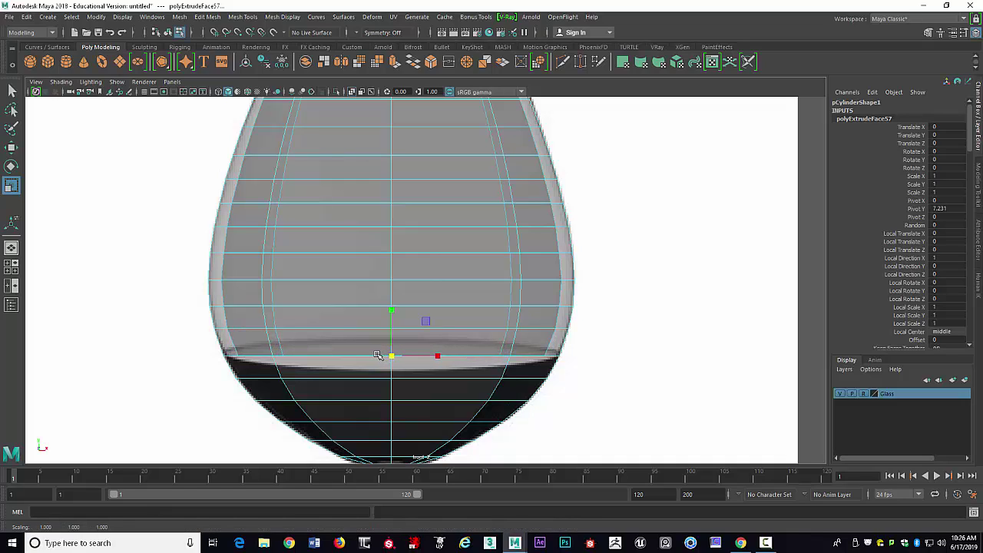
Extrude the inner faces down to a height of about 6.44 and narrow them to follow the bowl's lower curve.
key("ctrl+e")
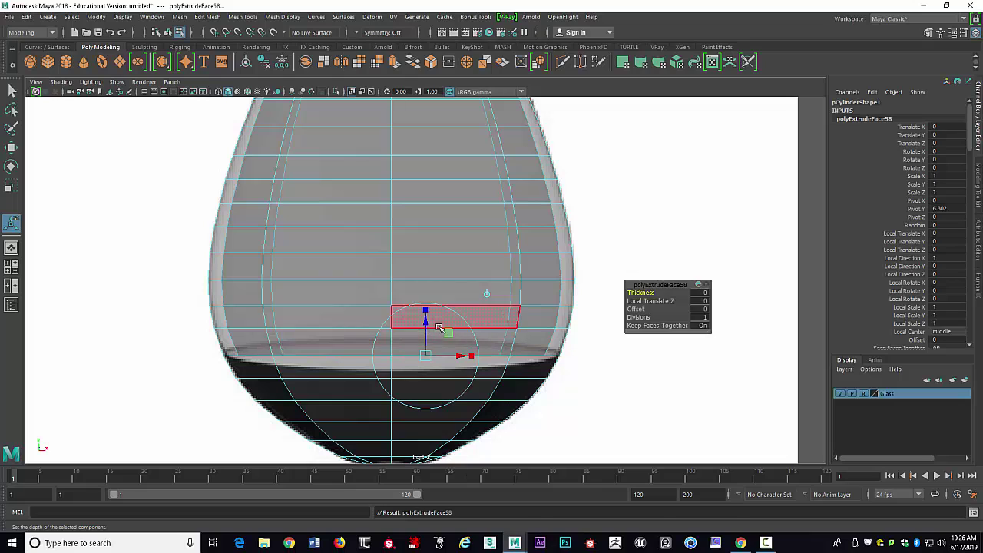
key("w")
left_click_drag(391, 311, 401, 331)
key("r")
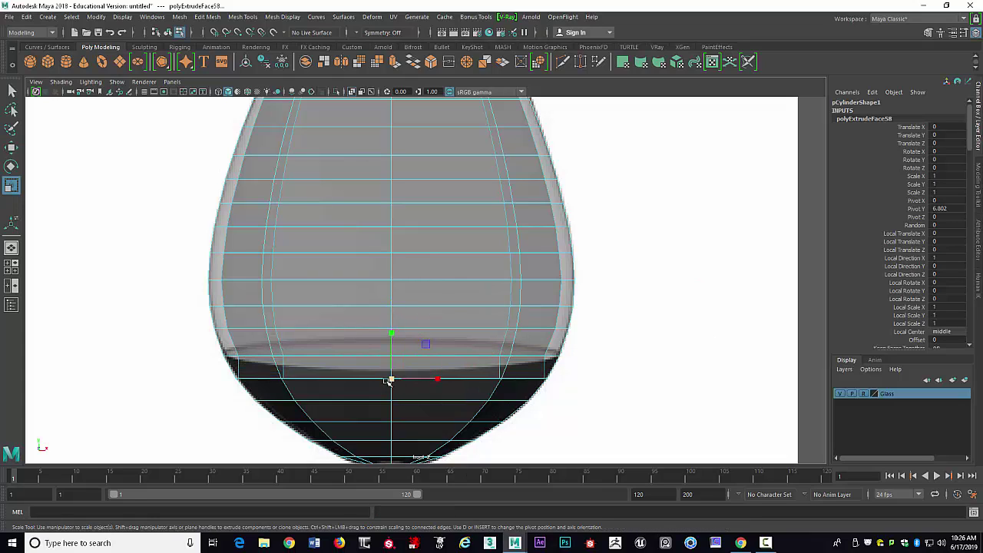
left_click_drag(391, 379, 371, 373)
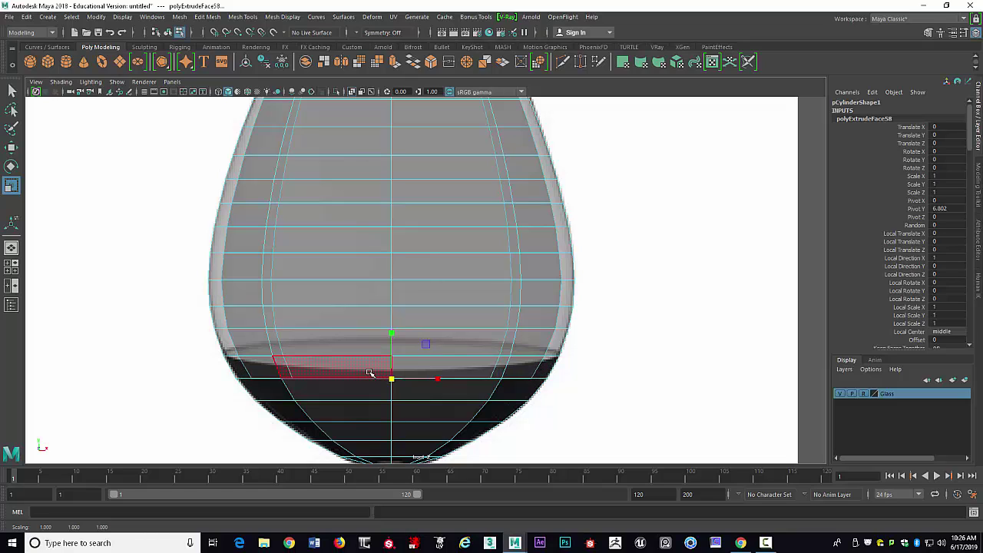
Extrude the inner faces down to a height of about 6.09 and scale them inward parallel to the lower wall.
key("ctrl+e")
key("w")
left_click_drag(387, 329, 391, 351)
key("r")
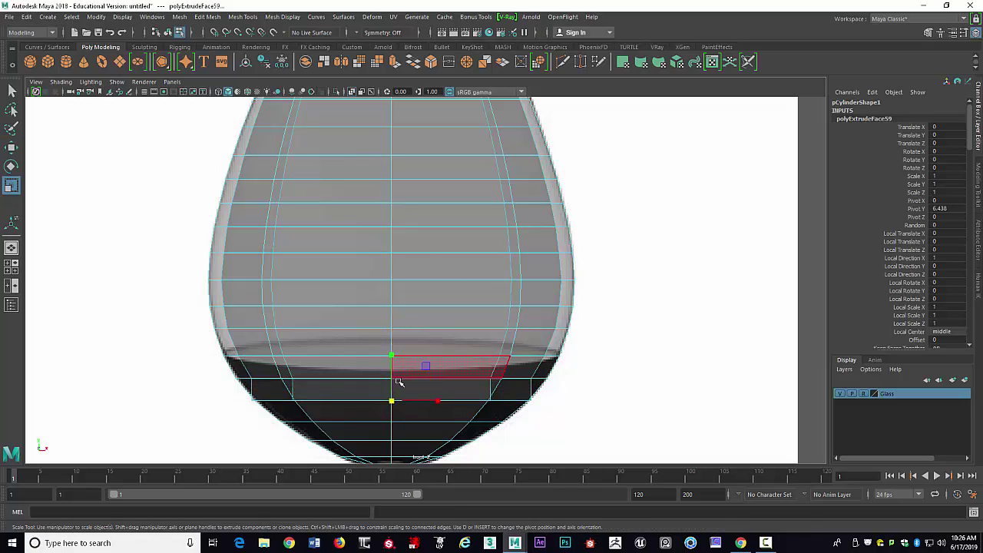
left_click_drag(392, 402, 364, 398)
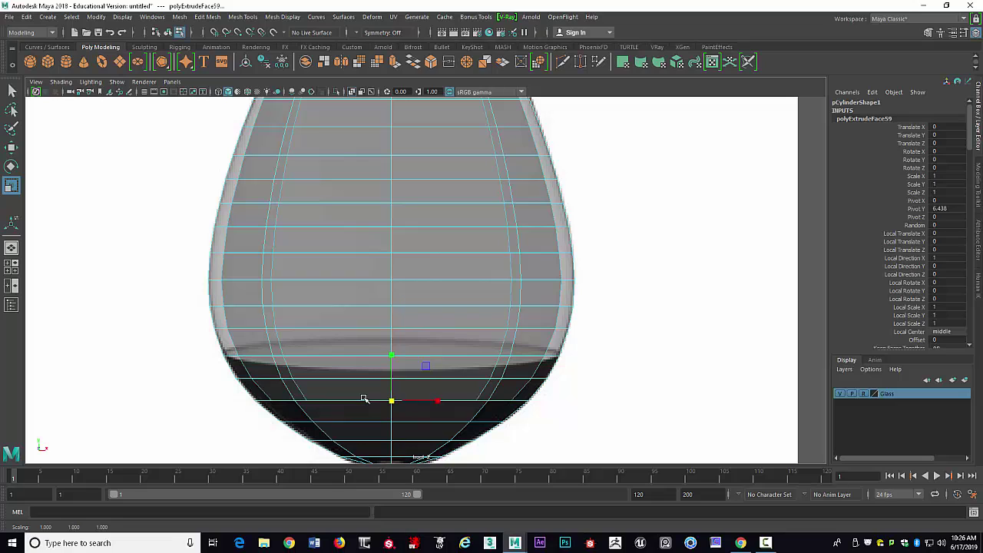
Extrude the inner faces down to a height of about 5.75 and narrow them to match the tapering wall.
key("ctrl+e")
key("w")
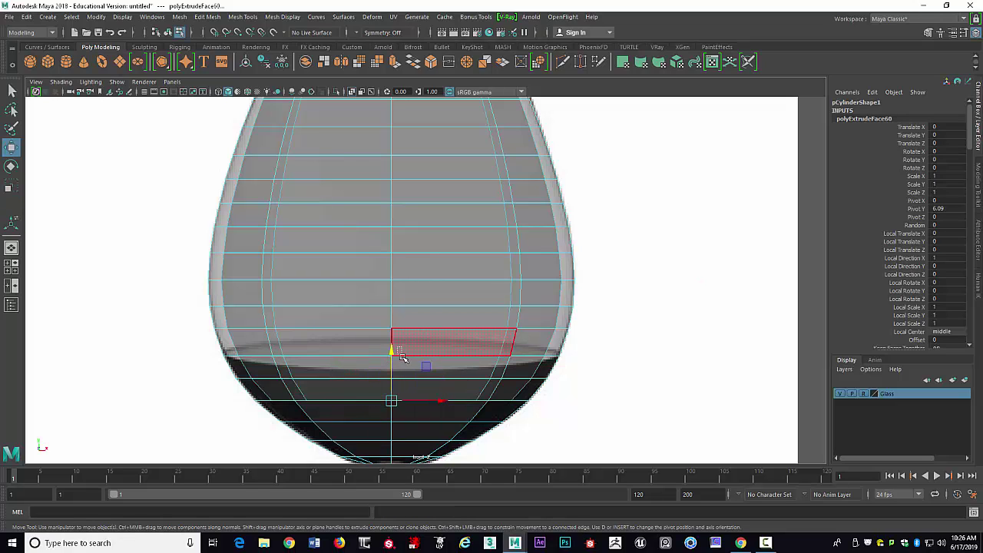
mouse_move(398, 362)
left_mouse_down()
mouse_move(391, 355)
mouse_move(390, 373)
left_mouse_up()
key("ctrl+z")
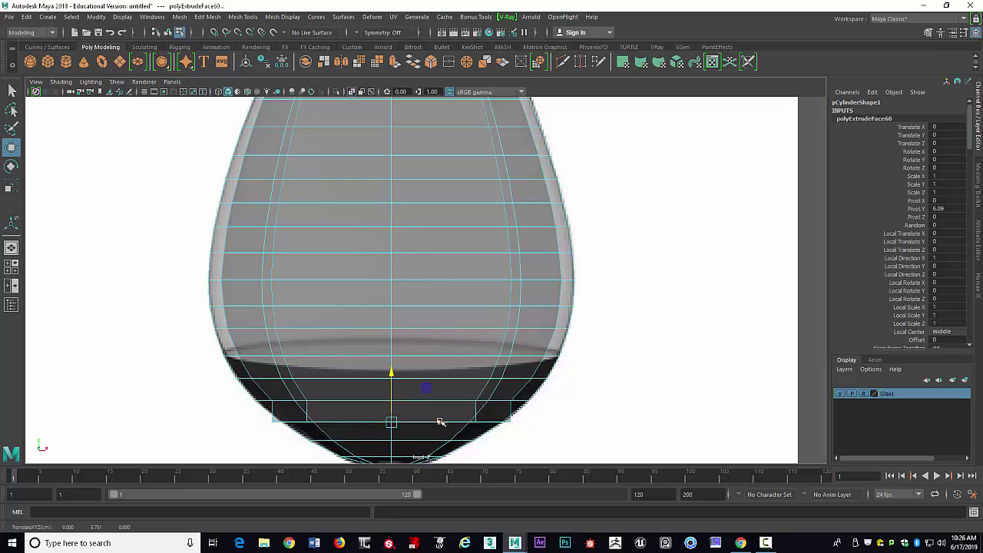
key("r")
left_click_drag(441, 421, 422, 423)
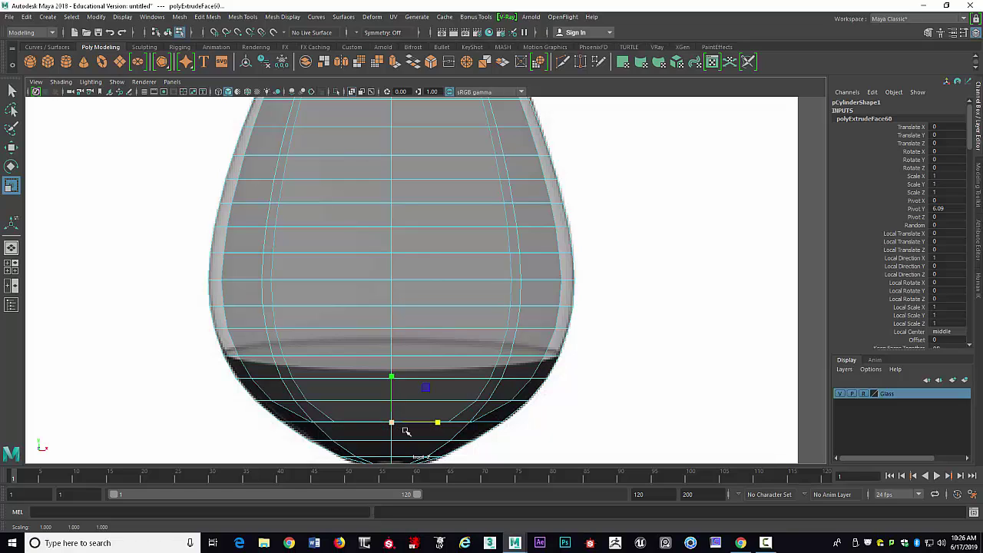
Try to extrude the inner faces down to a height of about 5.45 and scale them strongly inward.
key("ctrl+e")
key("w")
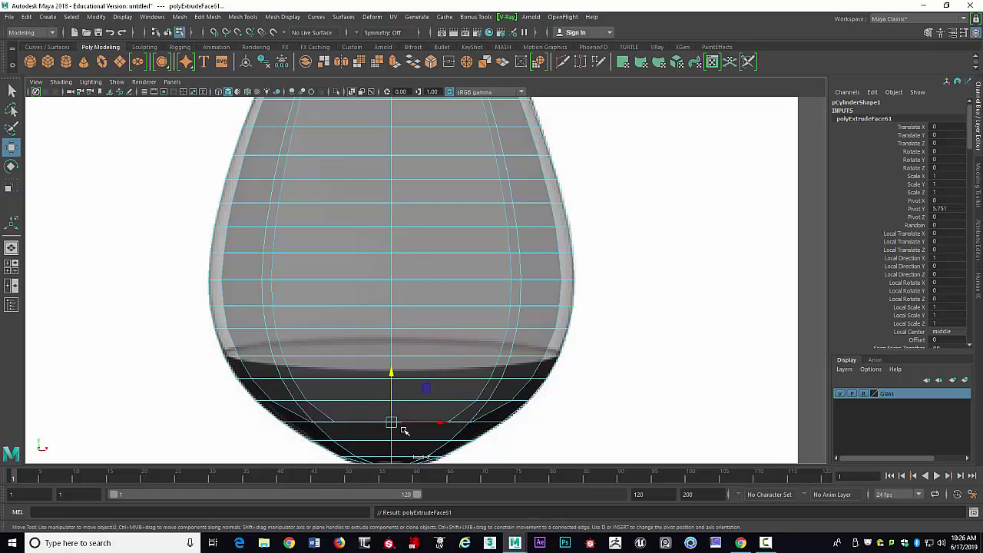
left_click_drag(388, 379, 389, 391)
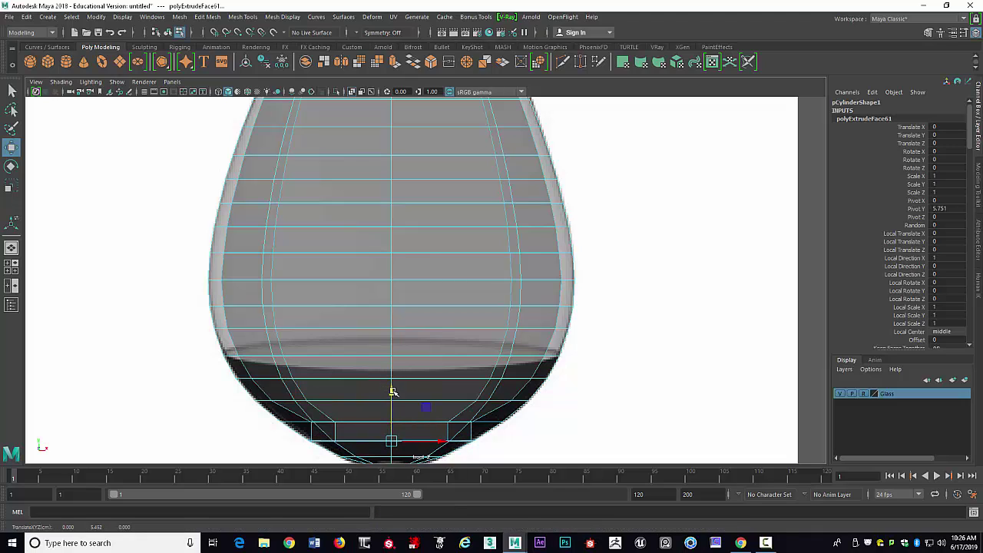
key("r")
left_click_drag(389, 441, 304, 413)
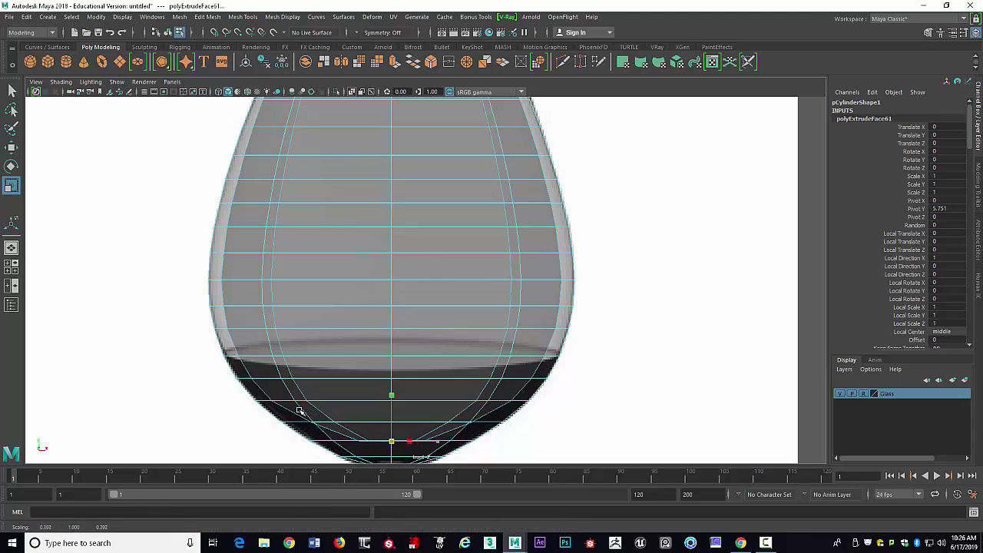
Inspect the bowl's interior in perspective, then undo the last extrusion and the previous level's scaling and downward move.
left_click_drag(526, 345, 522, 306, "alt")
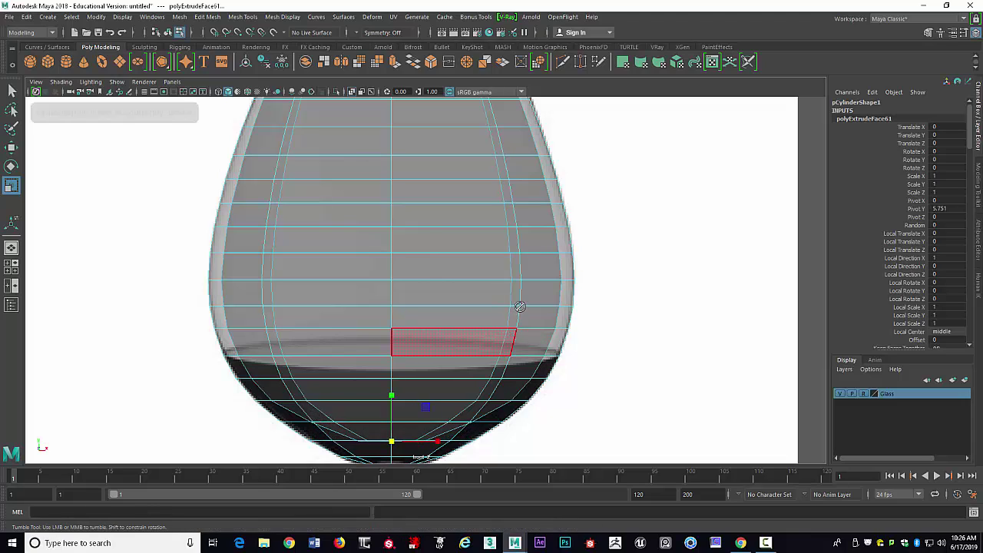
middle_click_drag(645, 271, 634, 204, "alt")
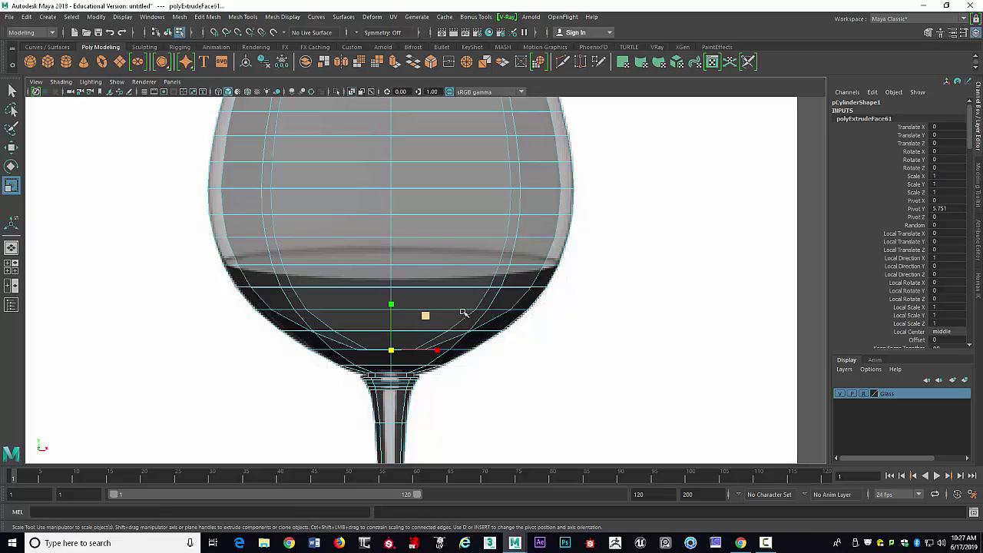
key("space")
key("space")
left_click_drag(639, 246, 596, 302, "alt")
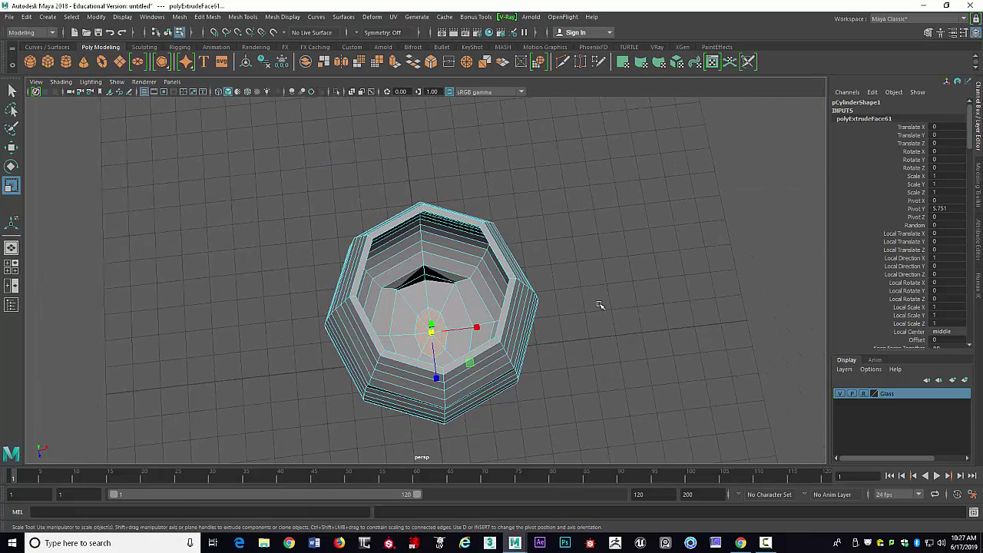
key("ctrl+z")
key("ctrl+z")
key("ctrl+z")
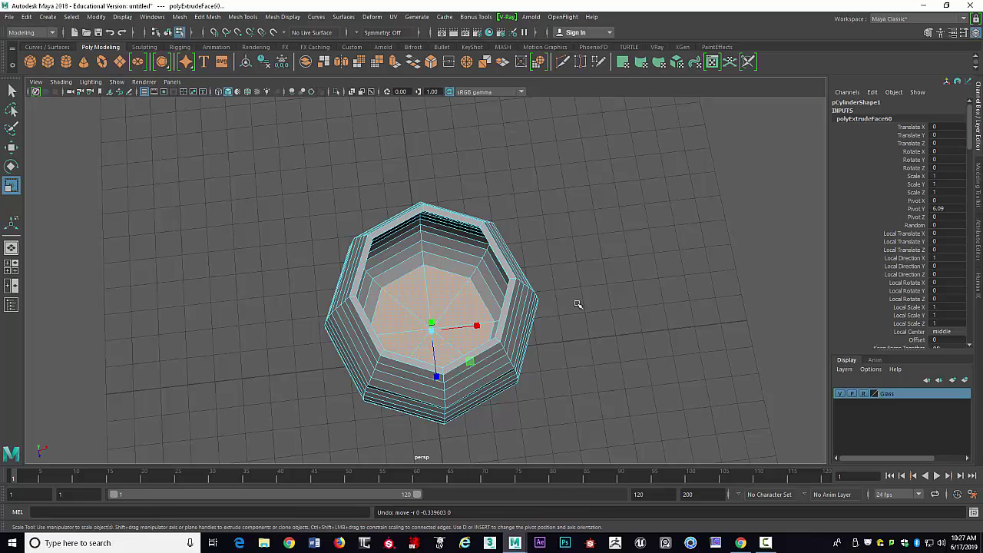
In the front view, move the extruded inner faces down to a height of about 5.77 and scale them inward along the wall.
left_click_drag(566, 294, 592, 261, "alt")
key("space")
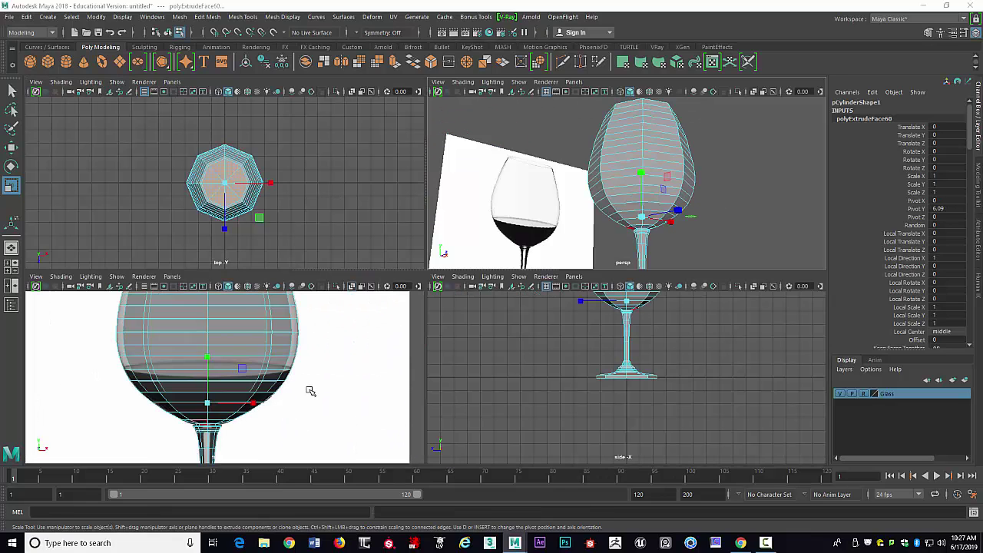
key("space")
left_click_drag(509, 305, 527, 304, "alt")
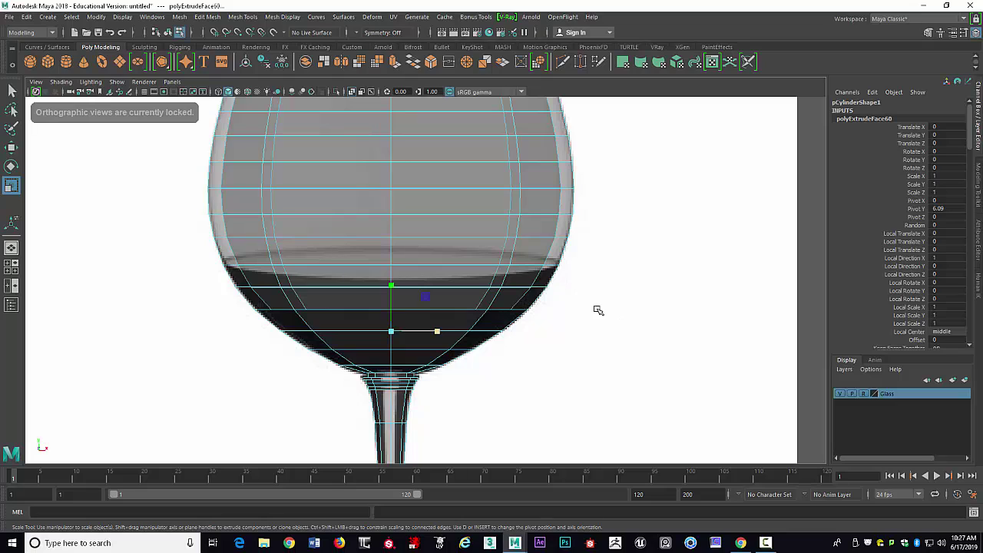
key("w")
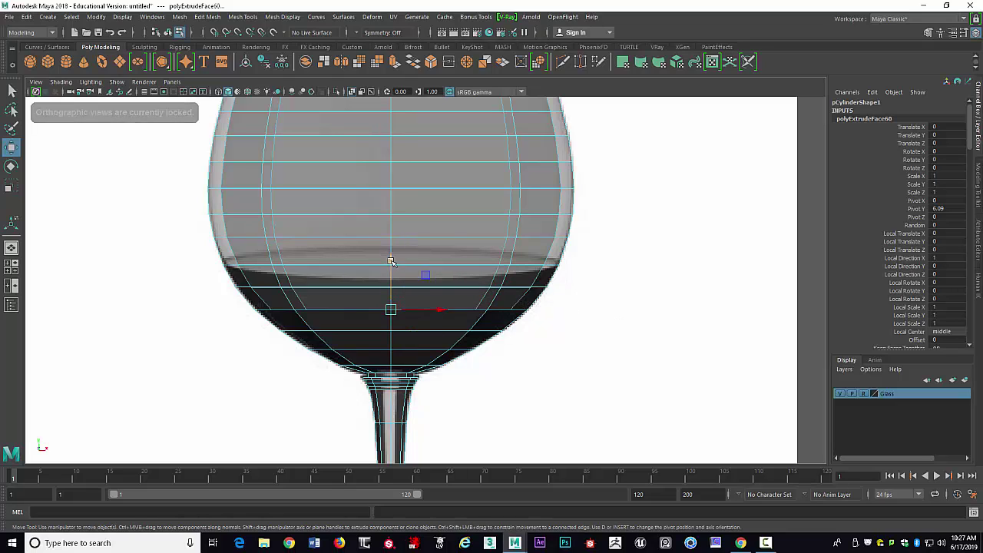
left_click_drag(391, 265, 397, 281)
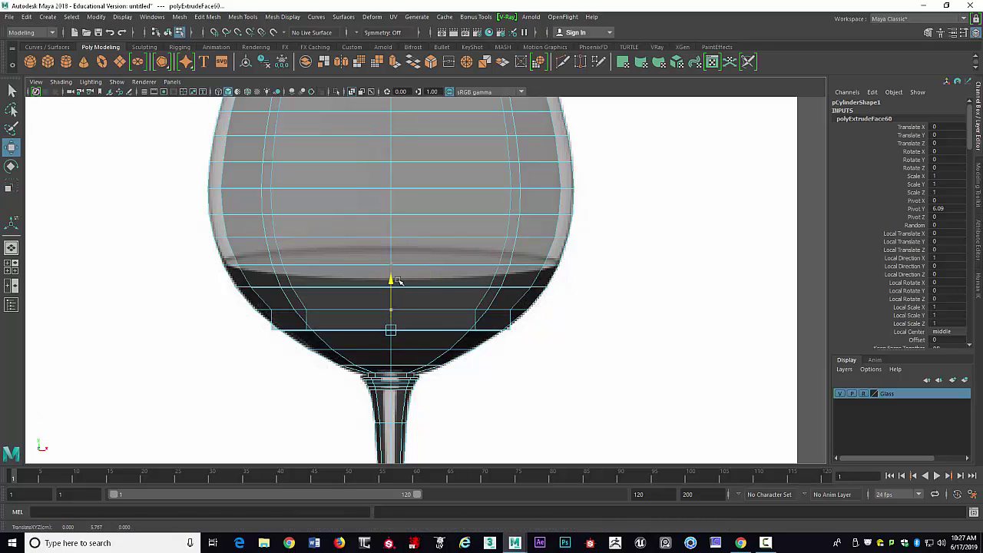
key("r")
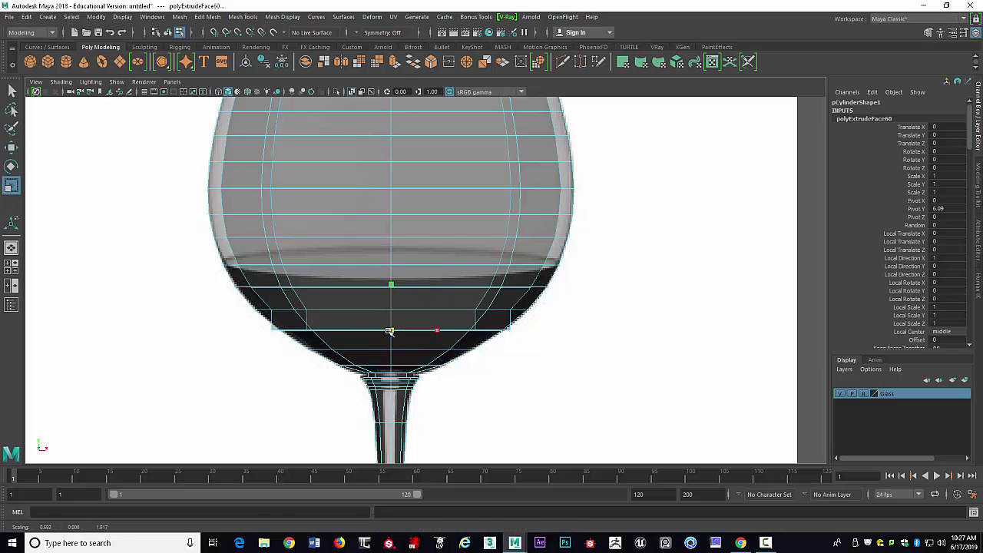
left_click_drag(391, 329, 340, 326)
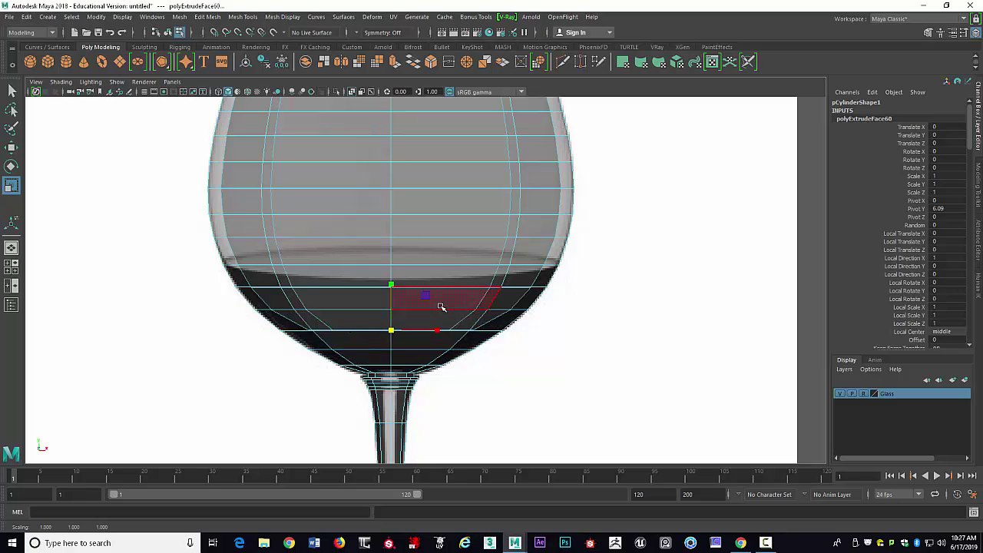
Extrude the inner faces down to a height of about 5.47 and scale them inward to about 0.45 horizontally.
key("ctrl+e")
key("w")
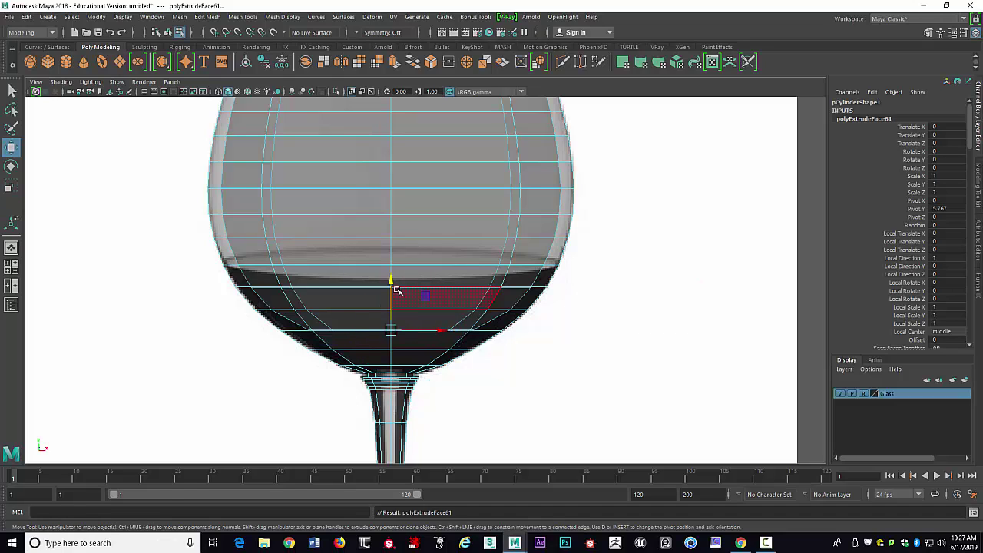
left_click_drag(392, 287, 392, 304)
key("r")
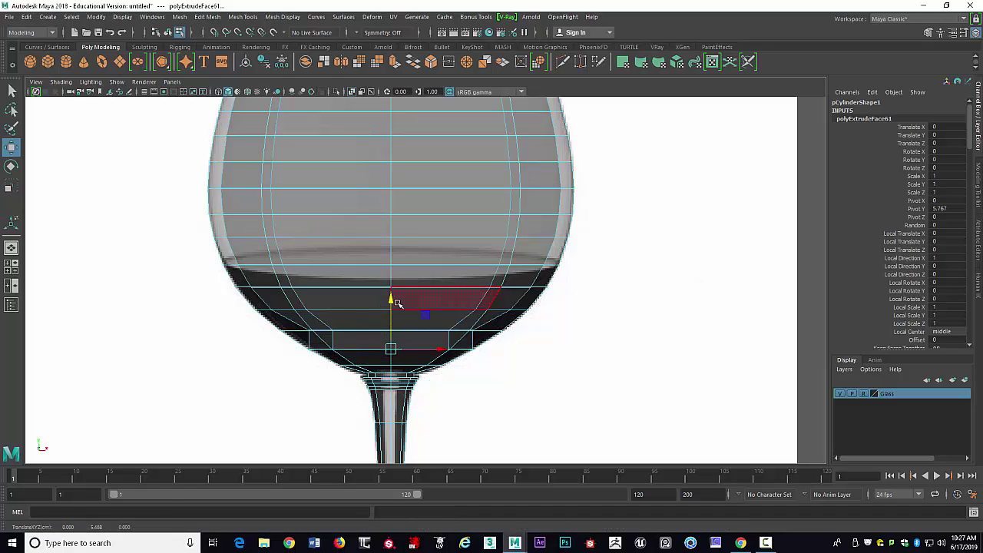
left_click_drag(389, 349, 326, 334)
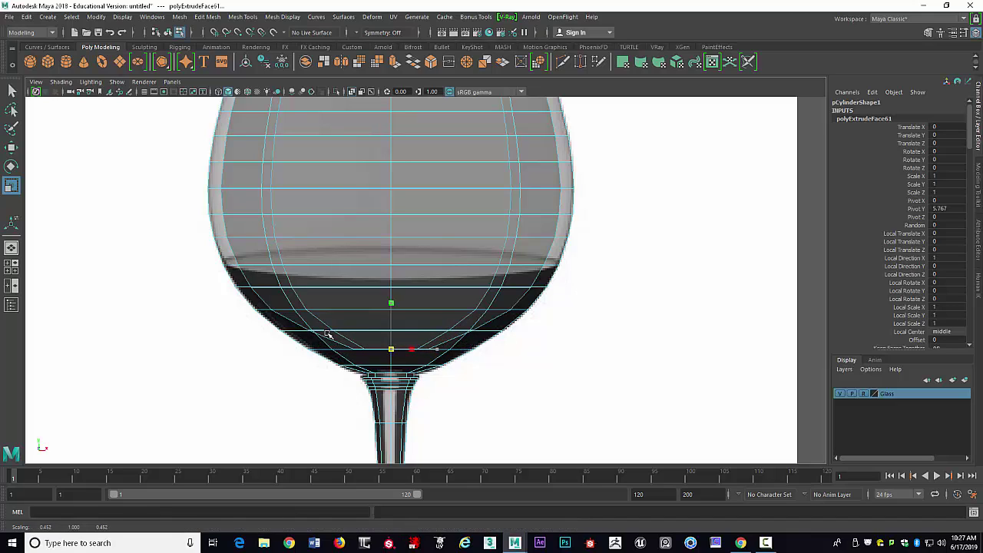
Examine the bowl's interior from above in perspective with the smooth mesh preview turned on.
key("space")
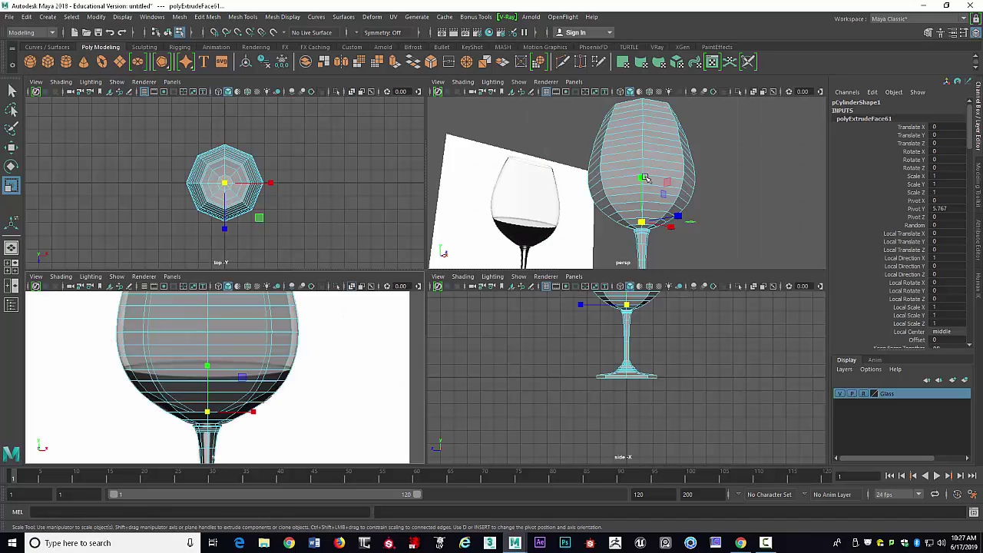
key("space")
left_click_drag(613, 235, 639, 310, "alt")
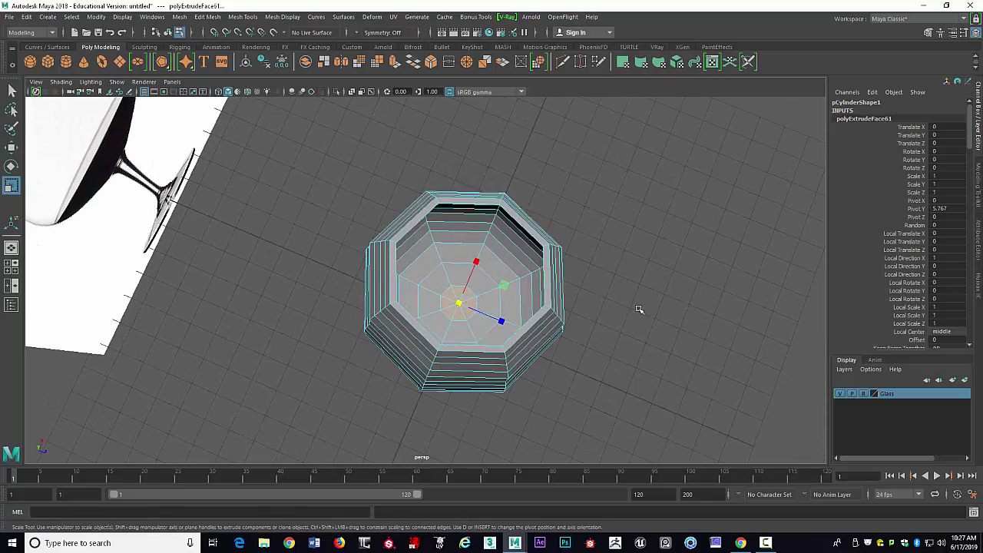
left_click_drag(506, 299, 521, 249, "alt")
right_click_drag(504, 226, 487, 301)
left_click_drag(549, 298, 448, 266, "alt")
key("3")
left_click(550, 314)
Examine the smoothed glass from the side in perspective and against the reference outline in the front view.
scroll(537, 291, "down", 4)
left_click(499, 275)
left_click_drag(546, 434, 523, 444, "alt")
middle_click_drag(501, 338, 534, 246, "alt")
key("space")
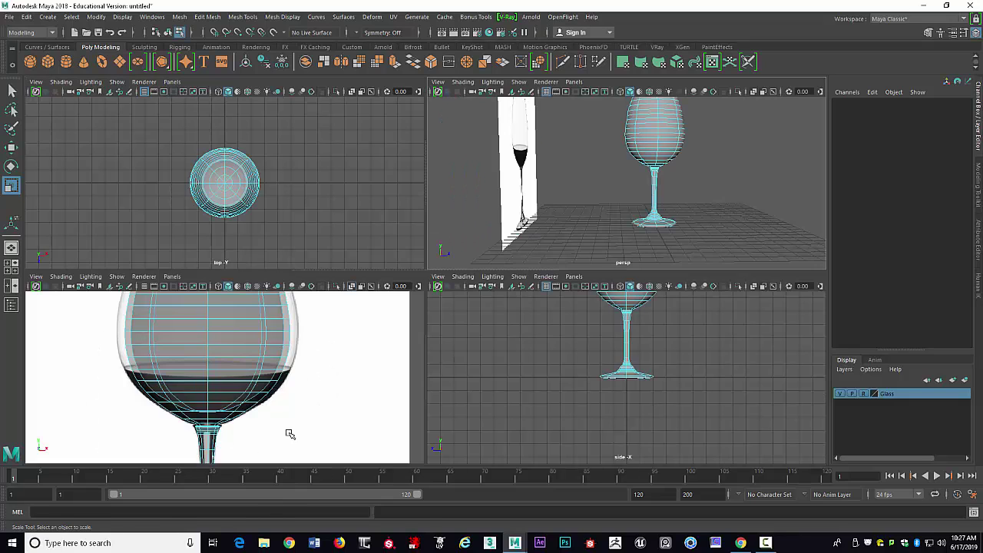
key("space")
scroll(389, 368, "down", 9)
middle_click_drag(577, 389, 560, 303, "alt")
scroll(574, 305, "up", 1)
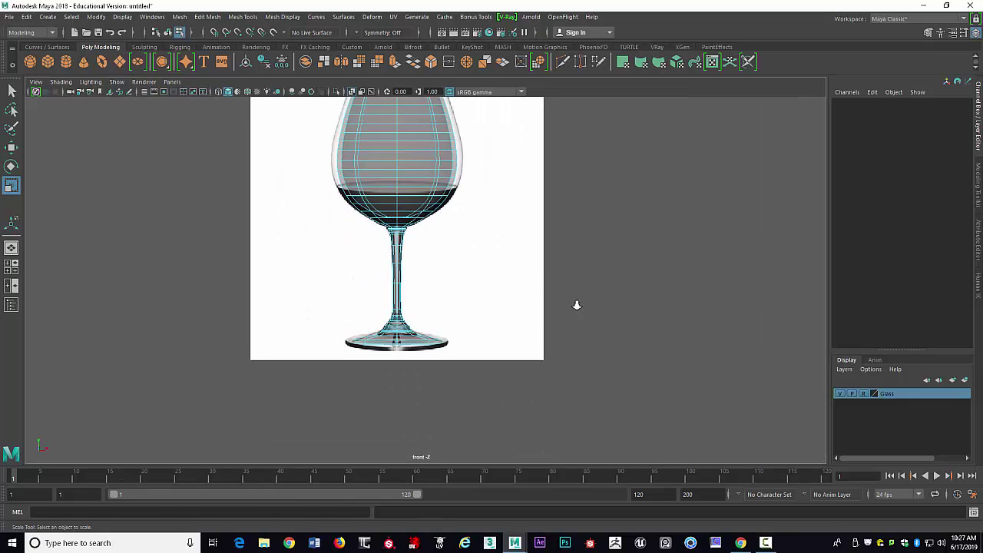
scroll(362, 310, "up", 4)
scroll(362, 310, "up", 4)
scroll(450, 180, "up", 2)
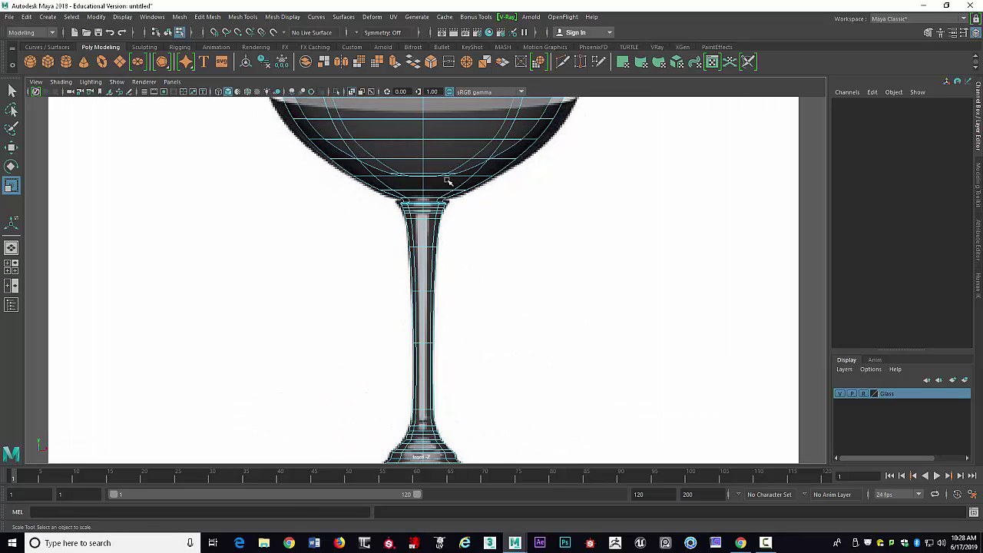
Hide the Glass reference layer and examine the smoothed bowl's profile and edge spacing in the front view.
right_click(455, 179)
left_click(429, 241)
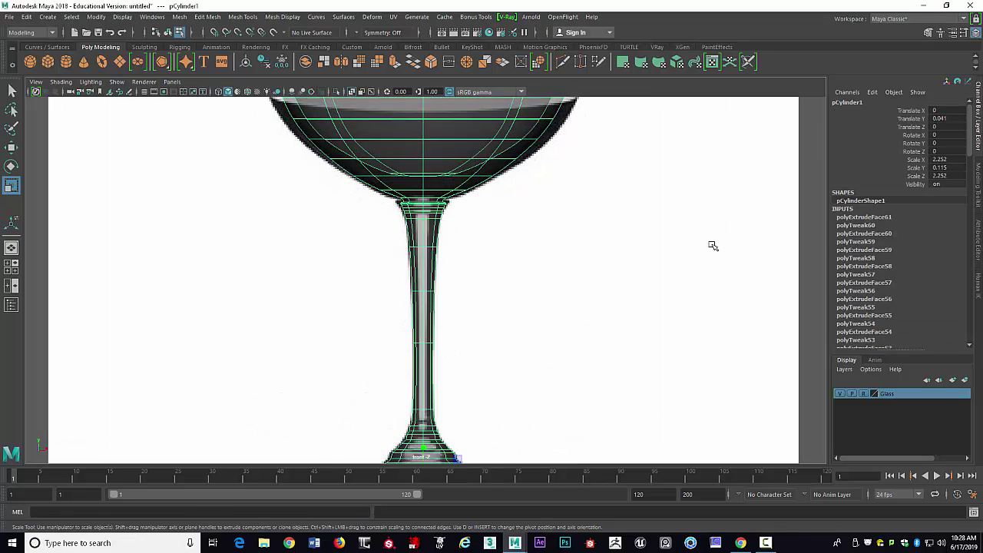
key("f")
left_click(725, 252)
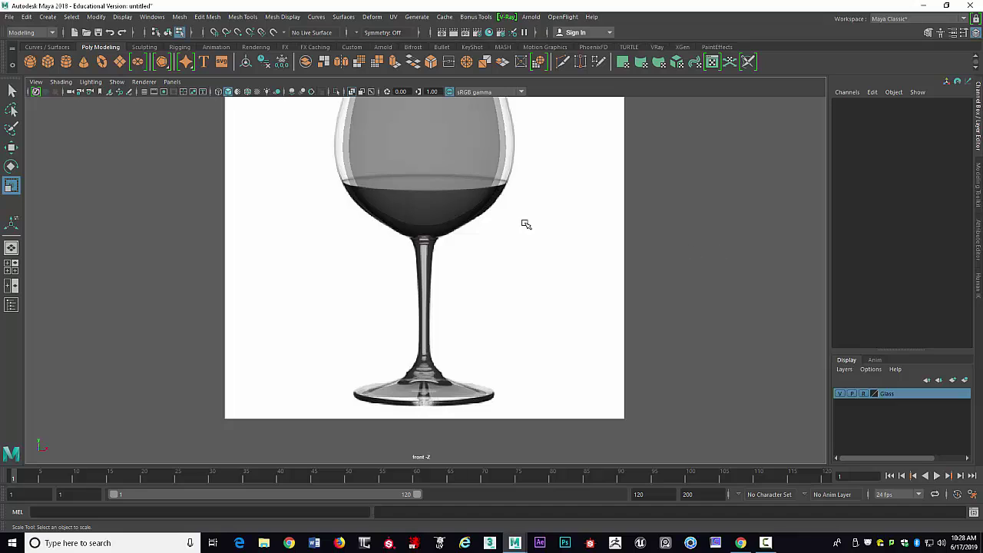
left_click(840, 394)
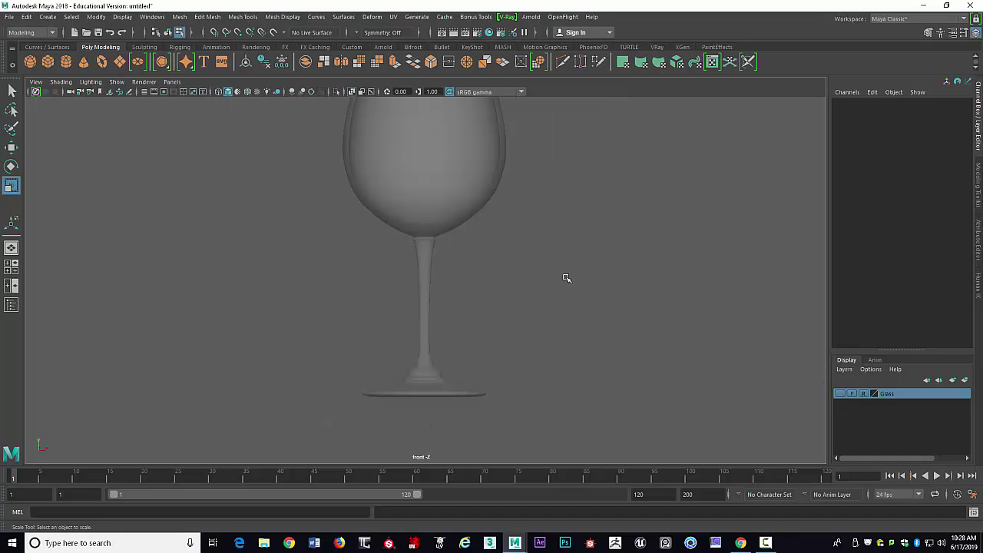
right_click_drag(449, 190, 449, 160)
middle_click_drag(533, 242, 528, 294, "alt")
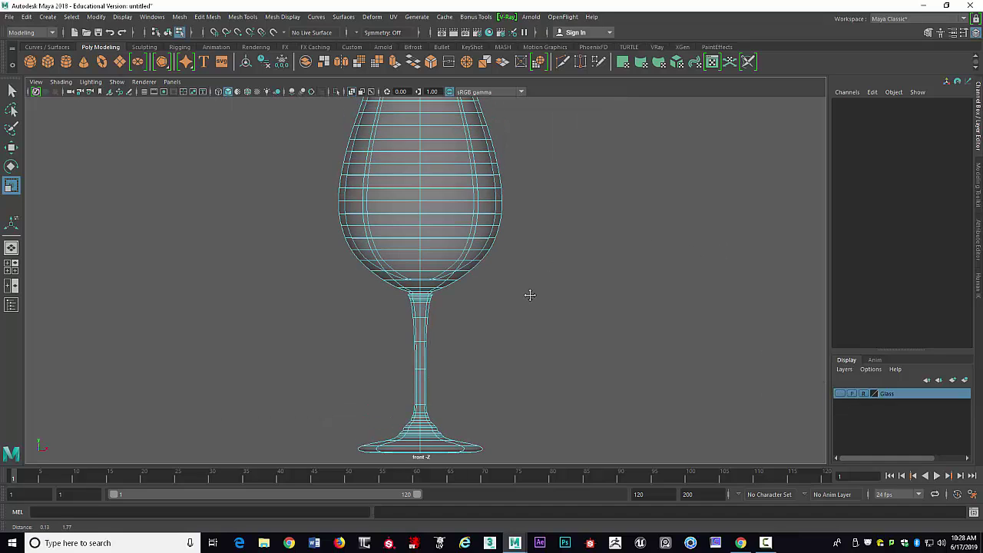
right_click_drag(528, 294, 463, 273, "alt")
middle_click_drag(464, 271, 471, 291, "alt")
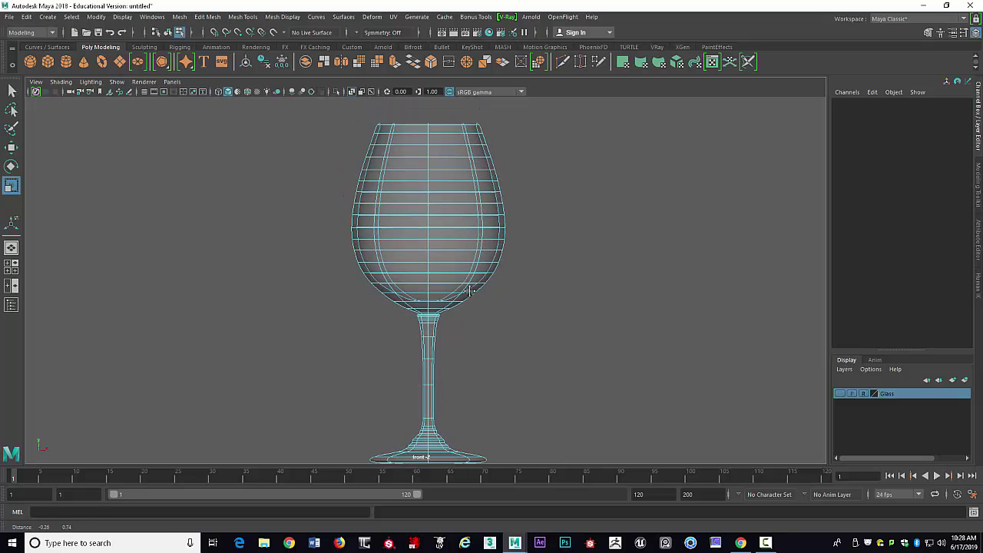
right_click_drag(518, 293, 634, 319, "alt")
middle_click_drag(537, 252, 534, 309, "alt")
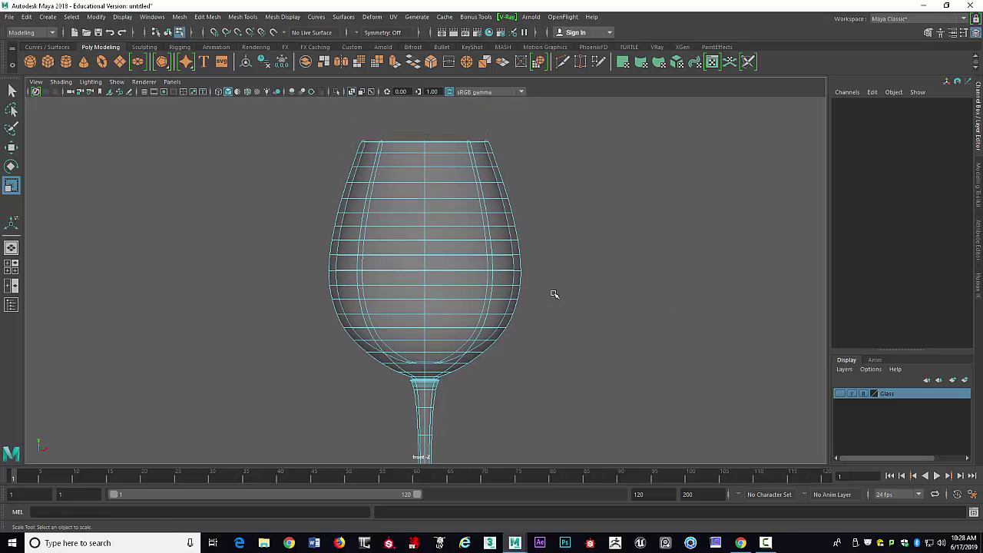
left_click_drag(578, 289, 639, 303, "alt")
right_click_drag(618, 293, 710, 314, "alt")
middle_click_drag(618, 257, 529, 218, "alt")
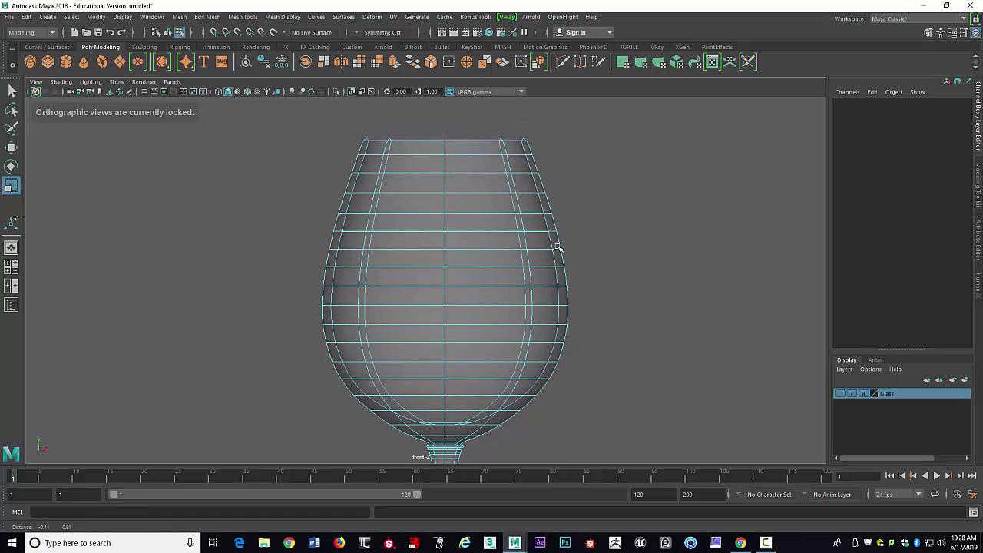
In perspective, select a horizontal edge loop on the upper part of the bowl's outer wall and delete it.
key("space")
key("space")
left_click_drag(622, 160, 436, 145, "alt")
middle_click_drag(436, 144, 446, 174, "alt")
right_click(491, 173)
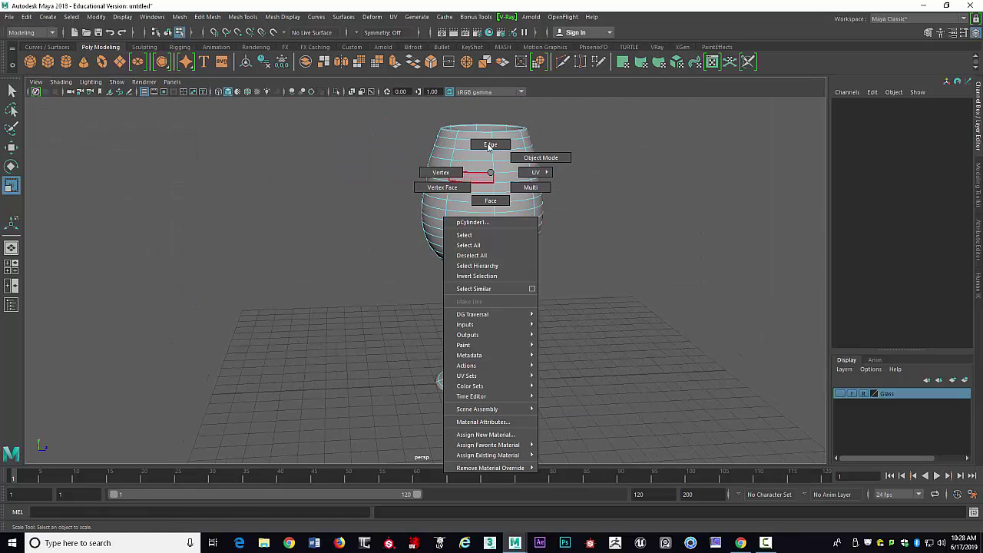
left_click(489, 146)
left_click(477, 173)
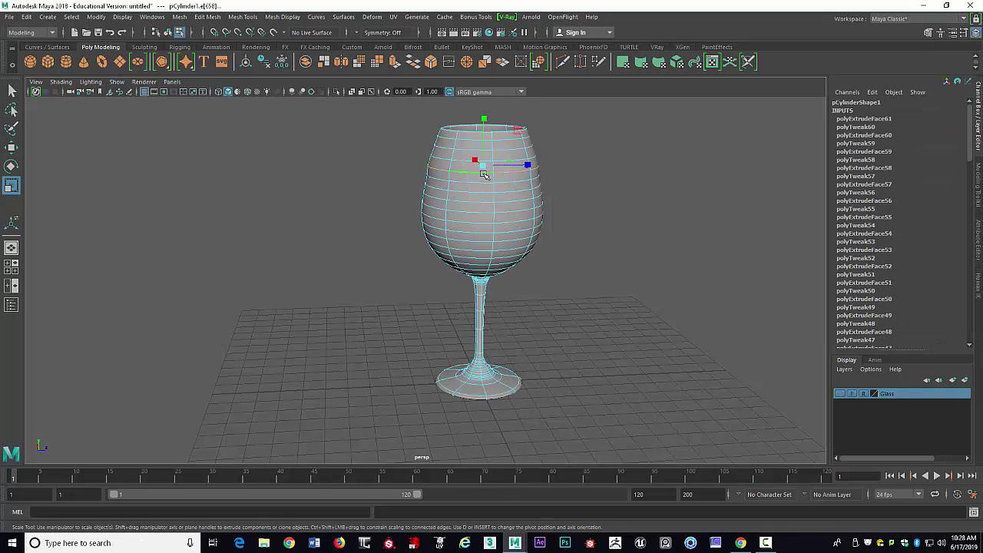
left_click_drag(582, 204, 609, 202, "alt")
scroll(586, 195, "up", 3)
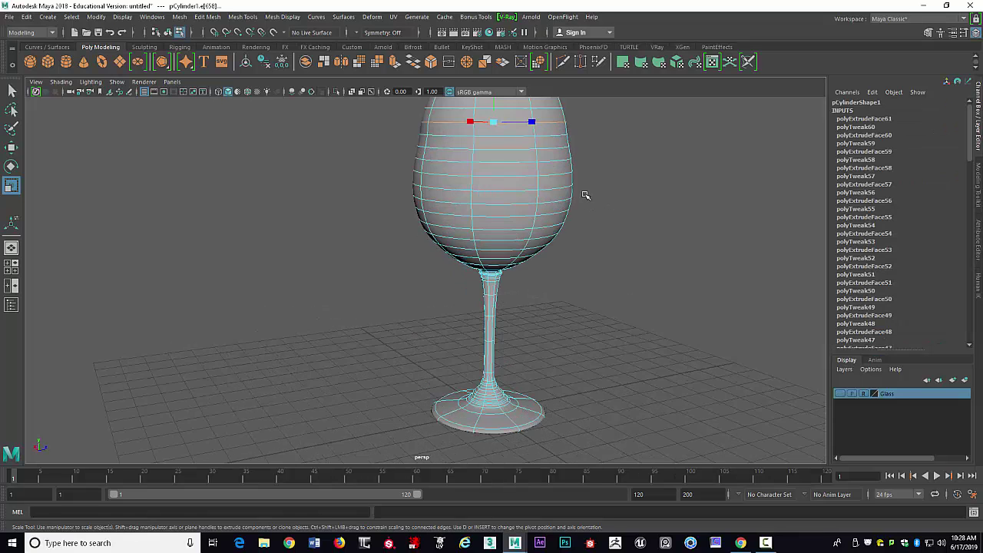
middle_click_drag(565, 196, 533, 287, "alt")
scroll(590, 299, "up", 3)
mouse_move(561, 231)
left_mouse_down("alt")
mouse_move(542, 265)
mouse_move(447, 281)
mouse_move(575, 221)
left_mouse_up("alt")
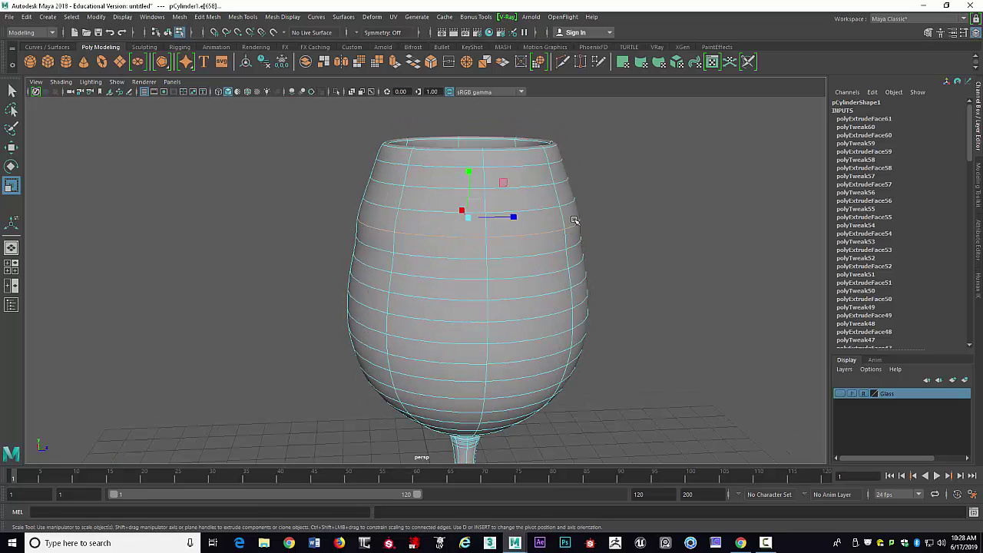
left_click_drag(513, 237, 462, 216, "alt")
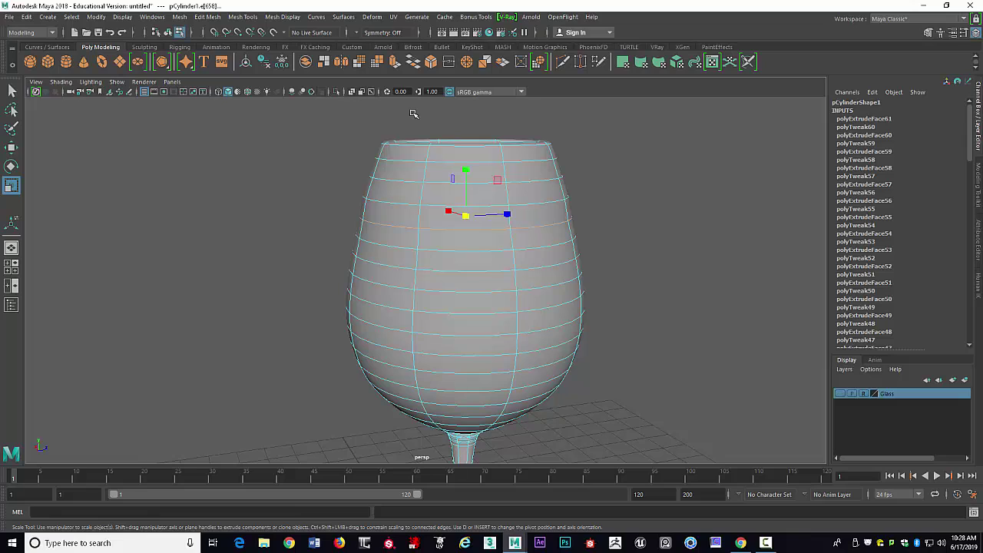
key("Delete")
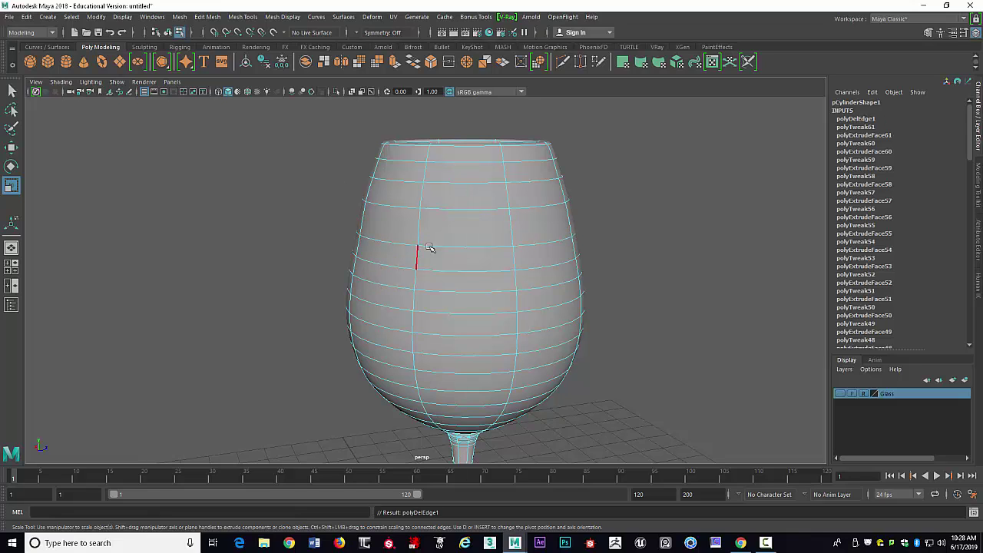
Move the edge loop just below the deleted one up to a height of about 9.8 and narrow it slightly.
double_click(459, 247)
key("space")
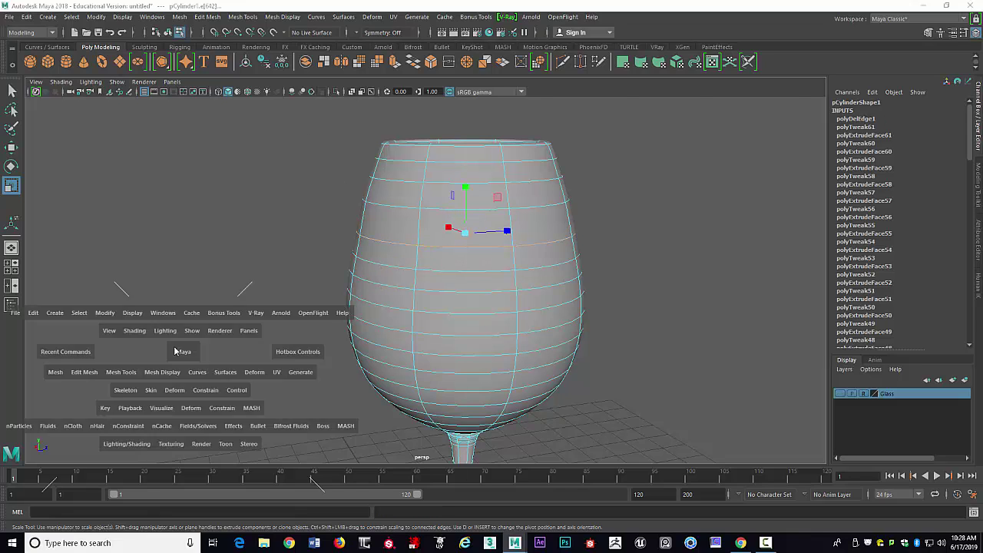
key("space")
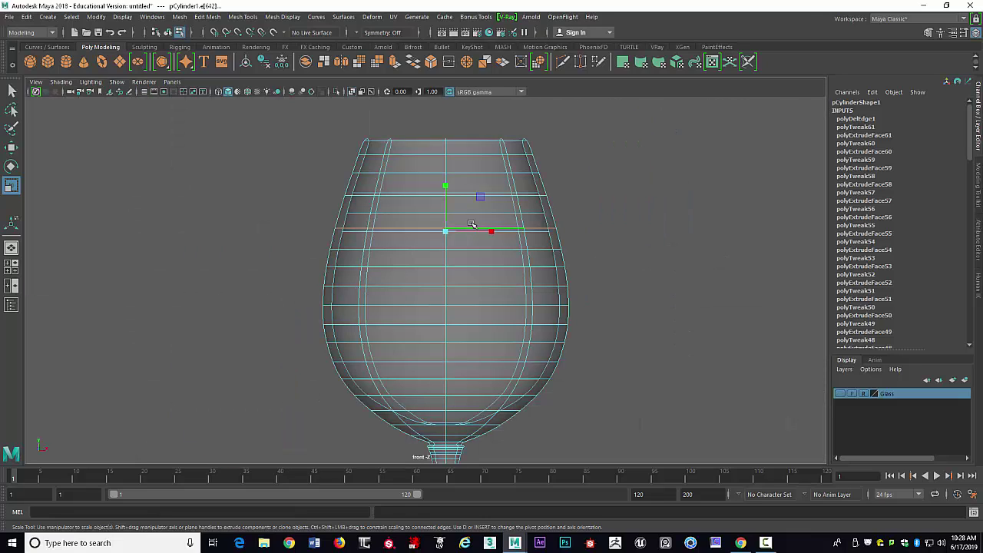
key("w")
left_click_drag(449, 183, 450, 172)
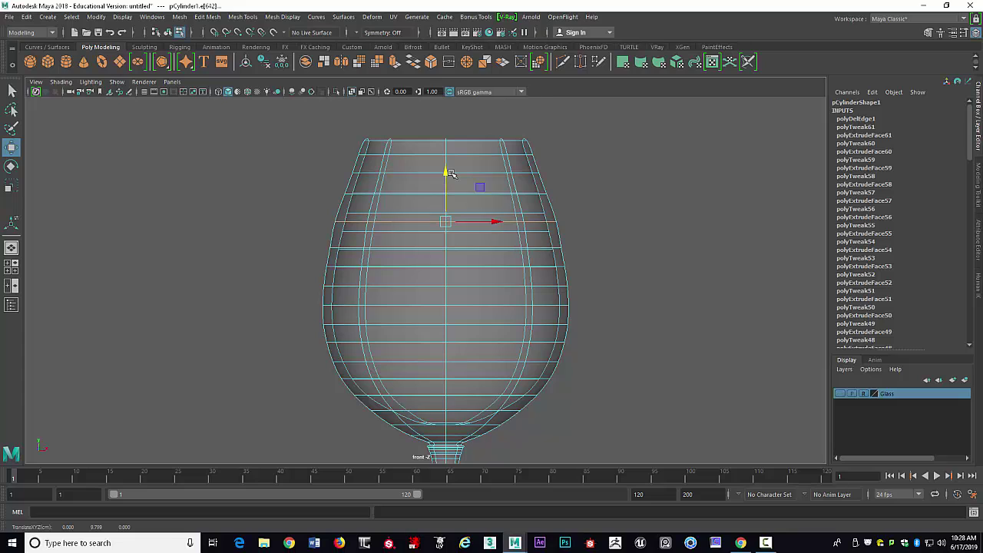
key("e")
key("r")
left_click_drag(445, 222, 439, 222)
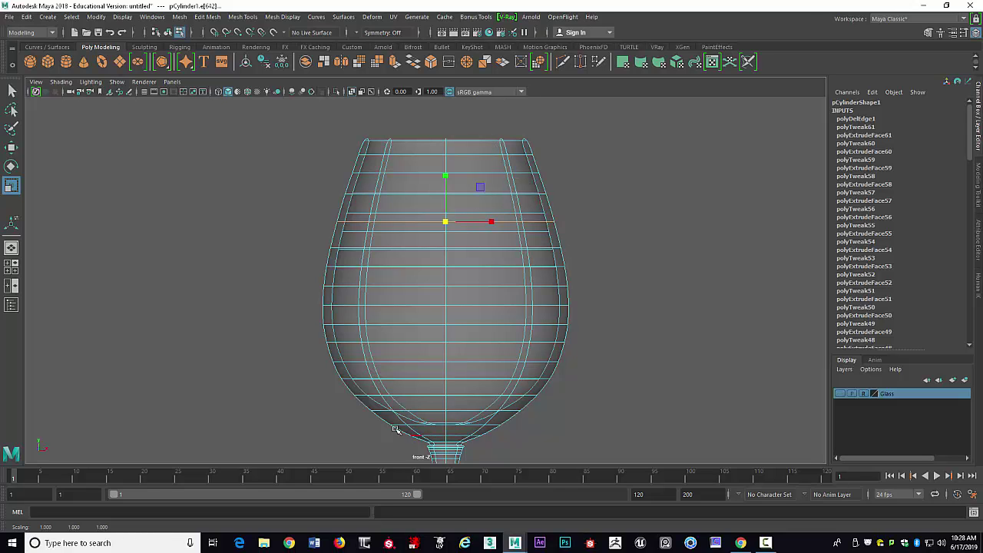
In perspective, widen the moved edge loop horizontally to about 1.015 and clear the selection.
key("space")
key("space")
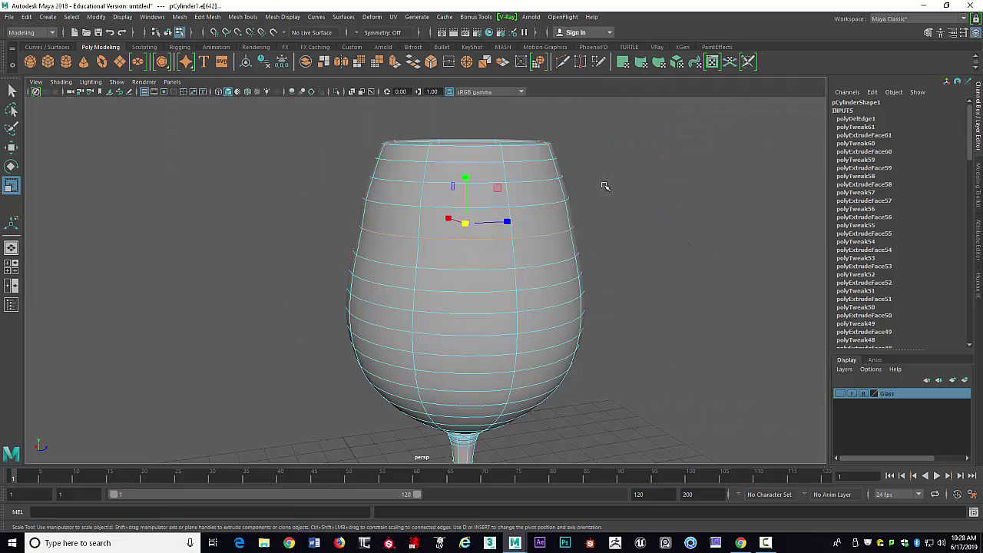
left_click_drag(543, 220, 633, 205, "alt")
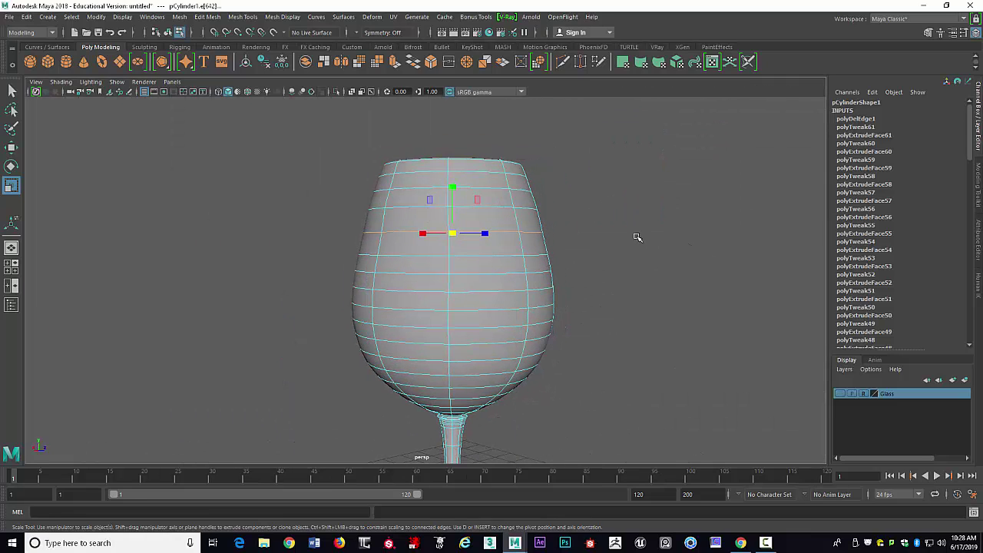
left_click_drag(451, 234, 454, 235)
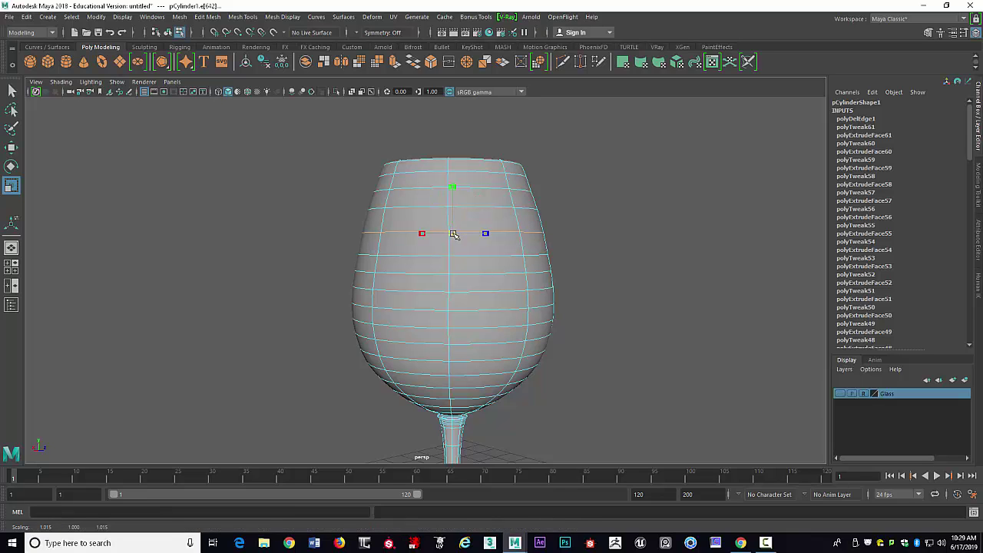
left_click(611, 172)
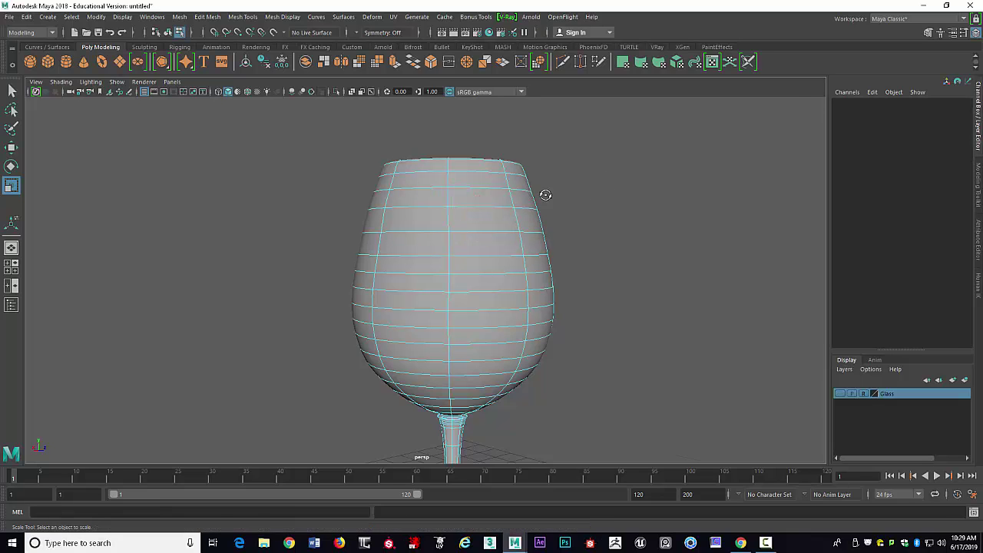
Turn off the smooth mesh preview and show the Glass reference layer again in the front view.
left_click_drag(544, 197, 572, 189, "alt")
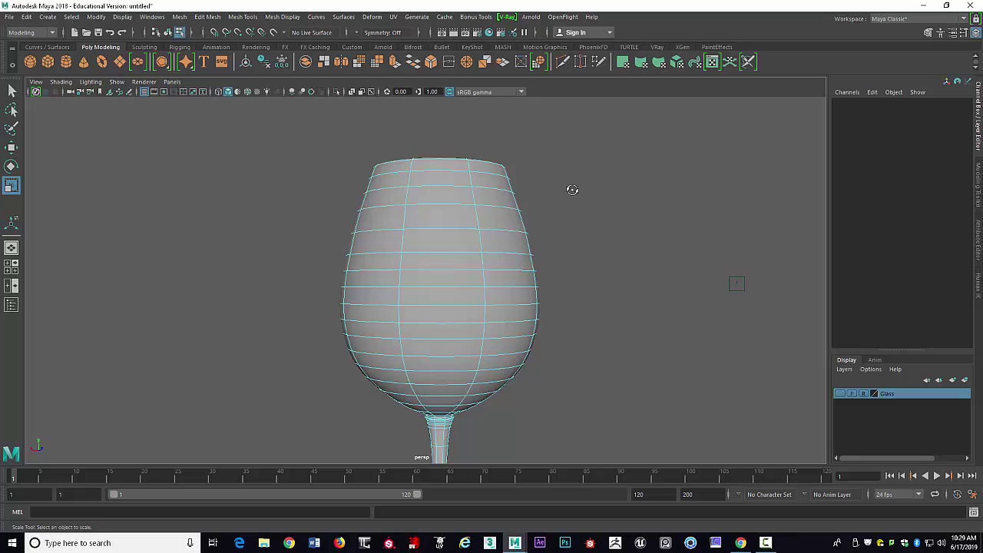
key("1")
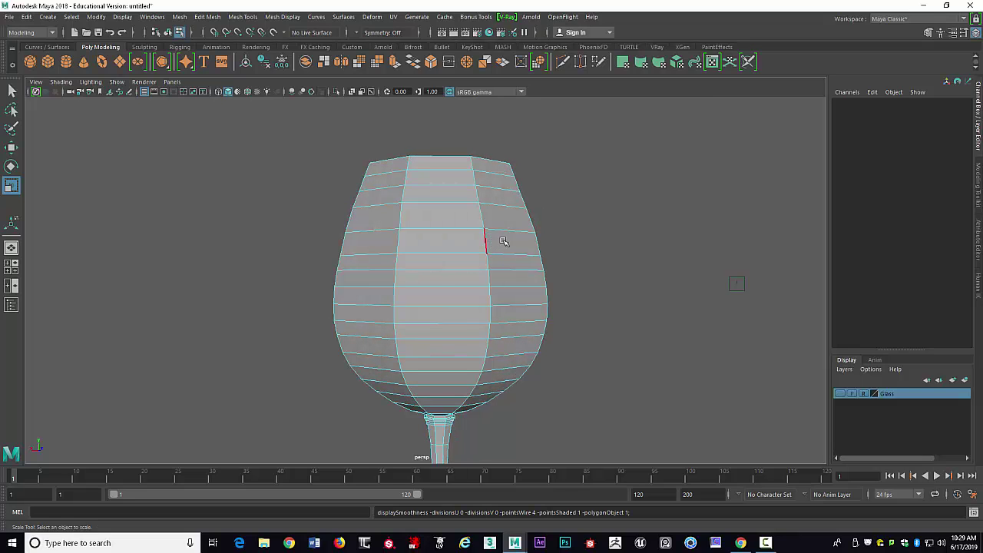
left_click_drag(605, 233, 553, 247, "alt")
key("space")
key("space")
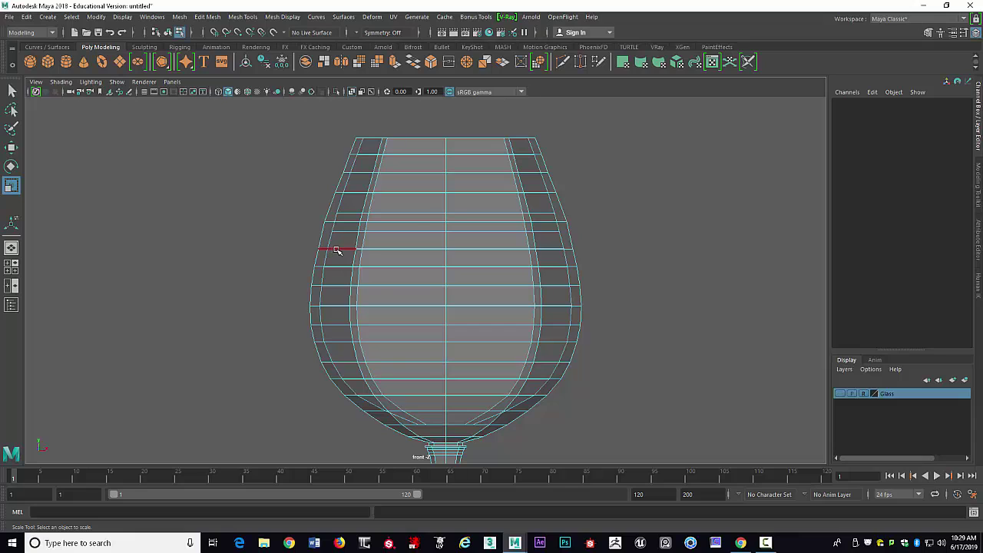
right_click_drag(338, 250, 292, 246)
left_click(843, 393)
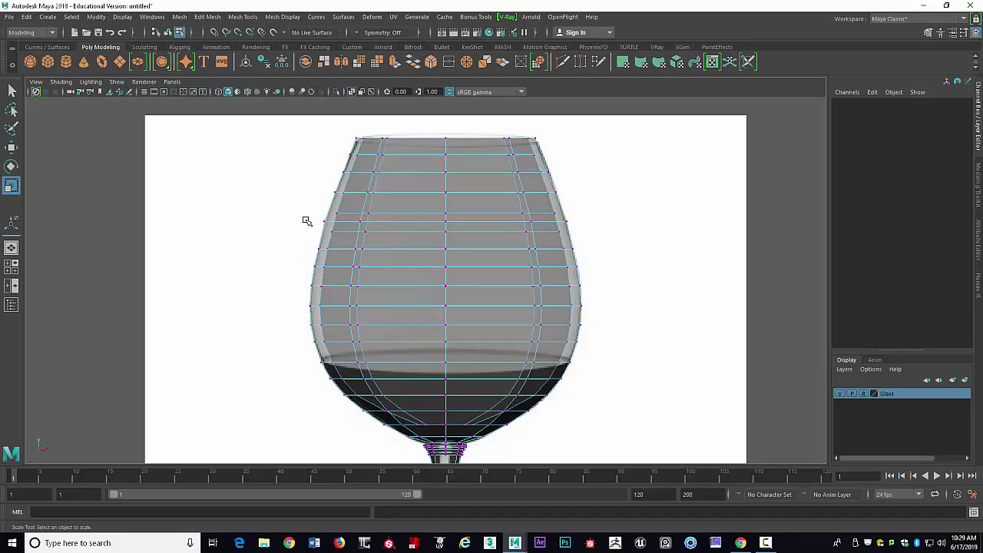
Select two neighbouring edge loops on the upper half of the bowl's outer wall in turn and check their scale against the reference outline.
right_click_drag(410, 223, 415, 197)
left_click(410, 222)
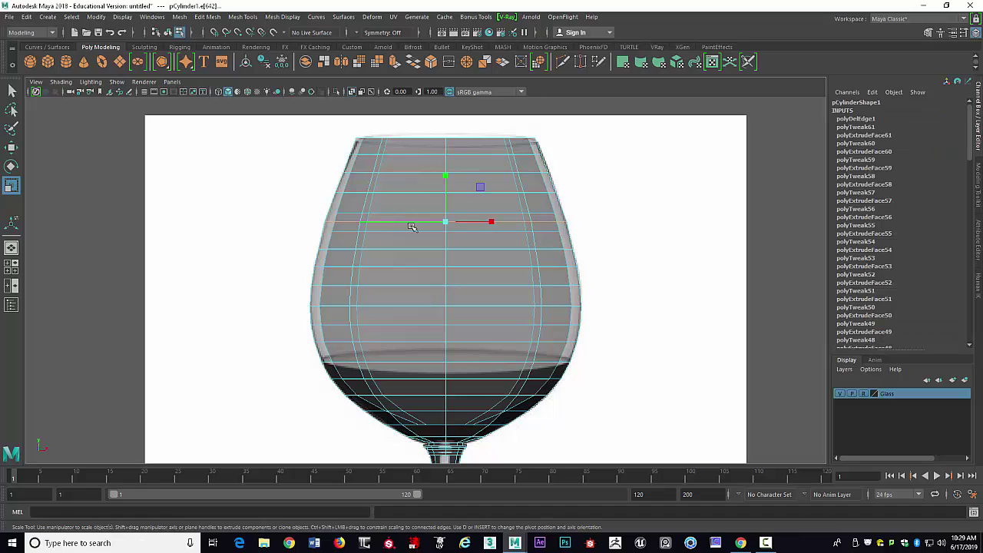
left_click_drag(446, 223, 446, 249)
left_click(407, 249)
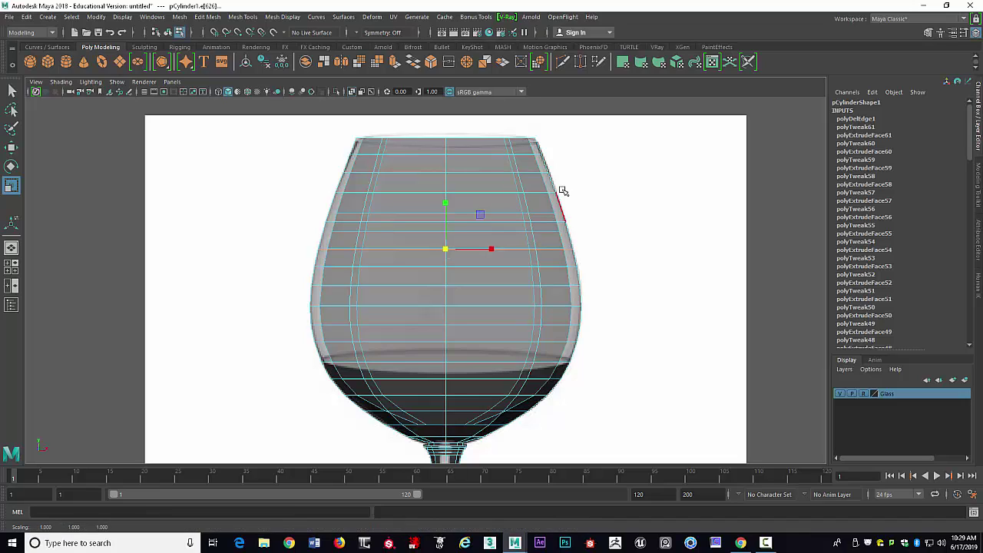
Turn on the smooth mesh preview, return to object mode in perspective and clear the selection.
key("3")
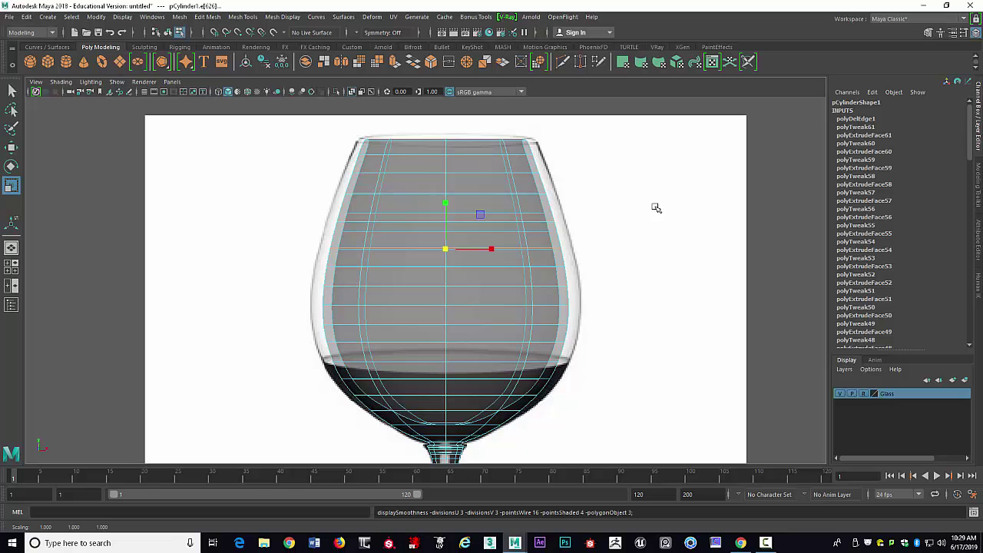
key("space")
key("space")
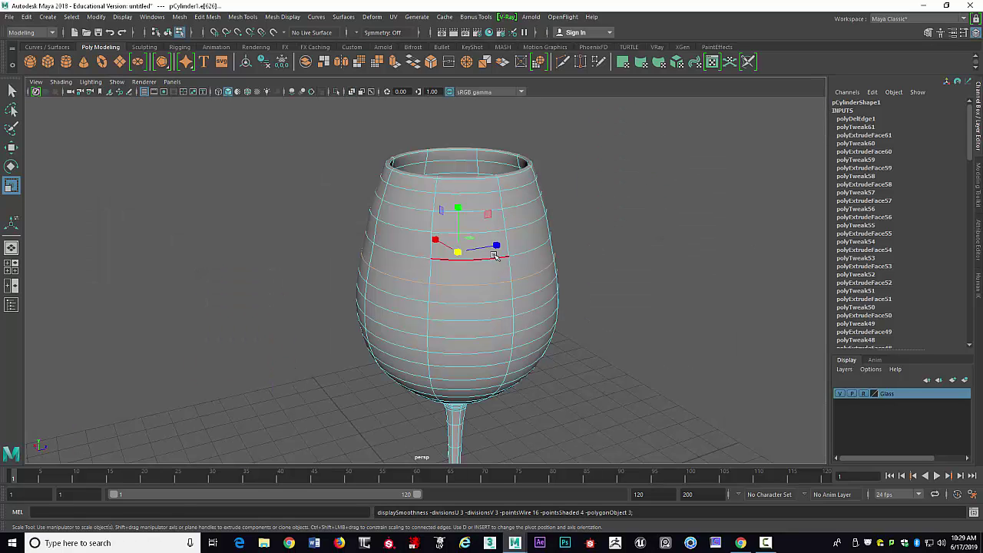
right_click_drag(503, 181, 554, 167)
left_click(656, 228)
Examine the smoothed wine glass from several angles in perspective for unevenness in the bowl's wall.
left_click_drag(667, 269, 433, 291, "alt")
scroll(535, 235, "down", 5)
left_click(427, 301)
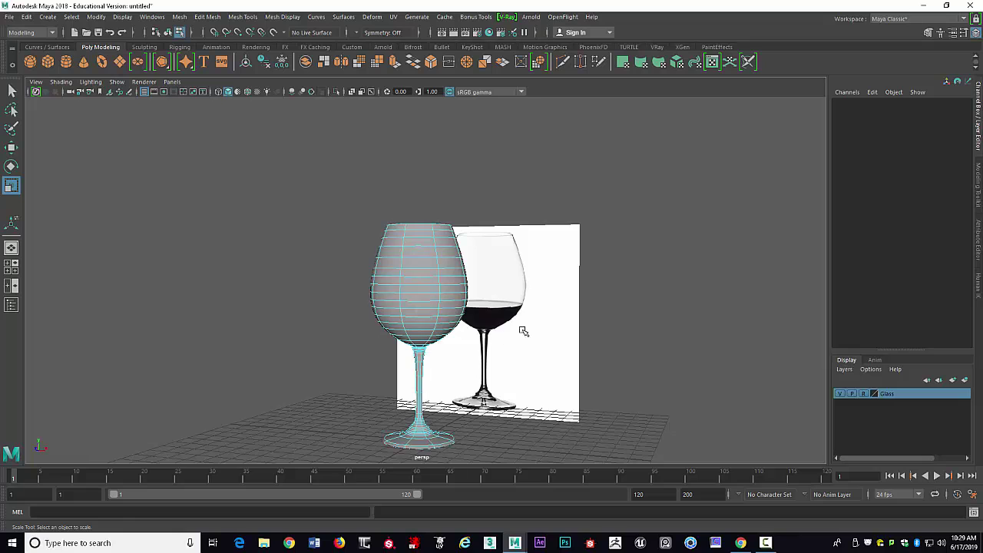
left_click_drag(523, 330, 476, 292, "alt")
right_click_drag(471, 248, 456, 310)
left_click(636, 307)
left_click_drag(637, 307, 560, 296, "alt")
scroll(561, 298, "down", 1)
key("space")
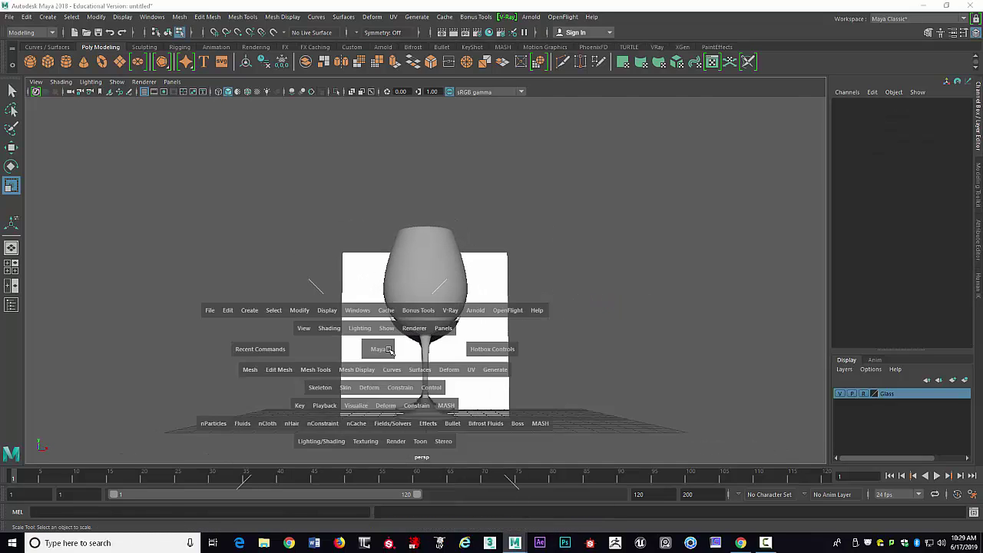
key("space")
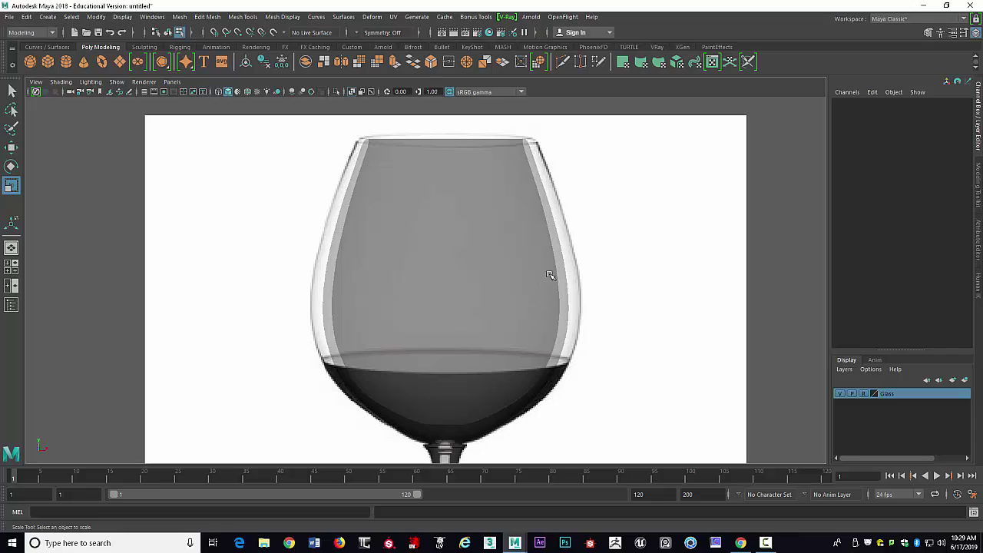
Compare the smoothed and unsmoothed bowl silhouettes with the reference outline in the front view.
middle_click_drag(515, 284, 515, 257, "alt")
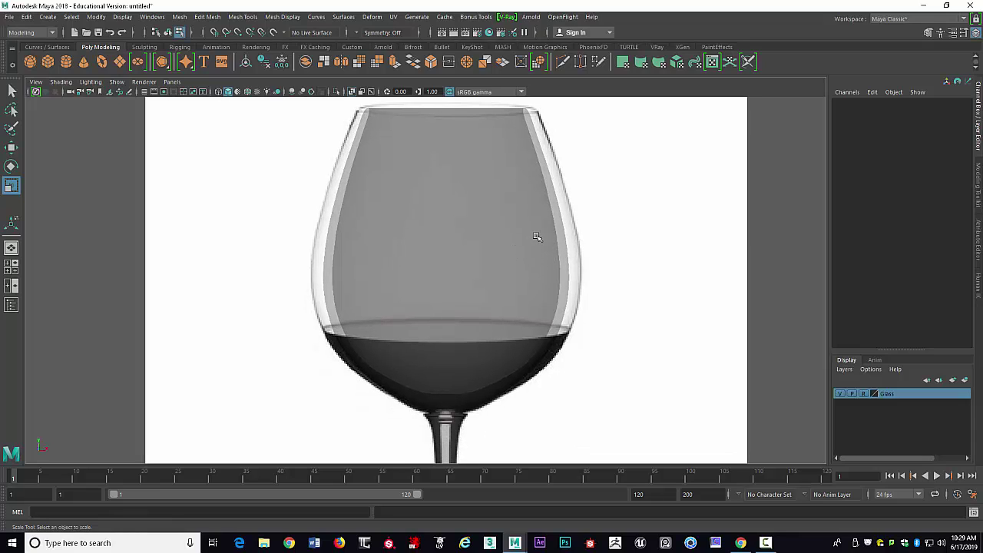
key("space")
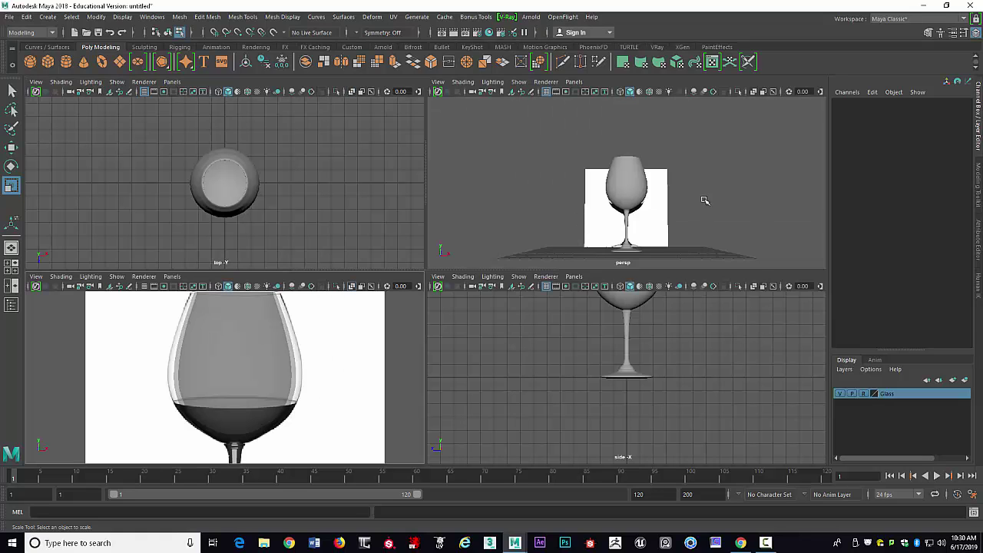
left_click_drag(633, 191, 627, 209, "alt")
left_click(626, 196)
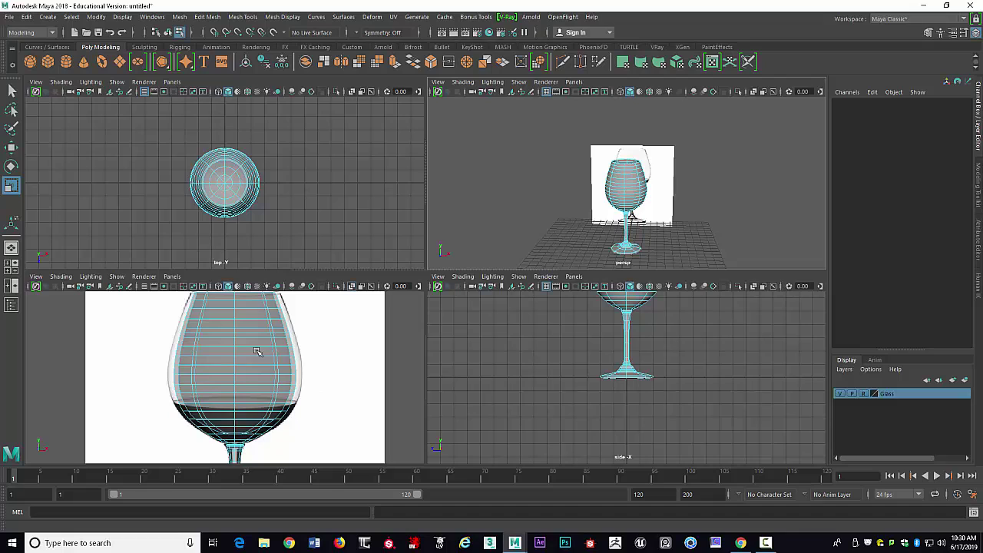
key("space")
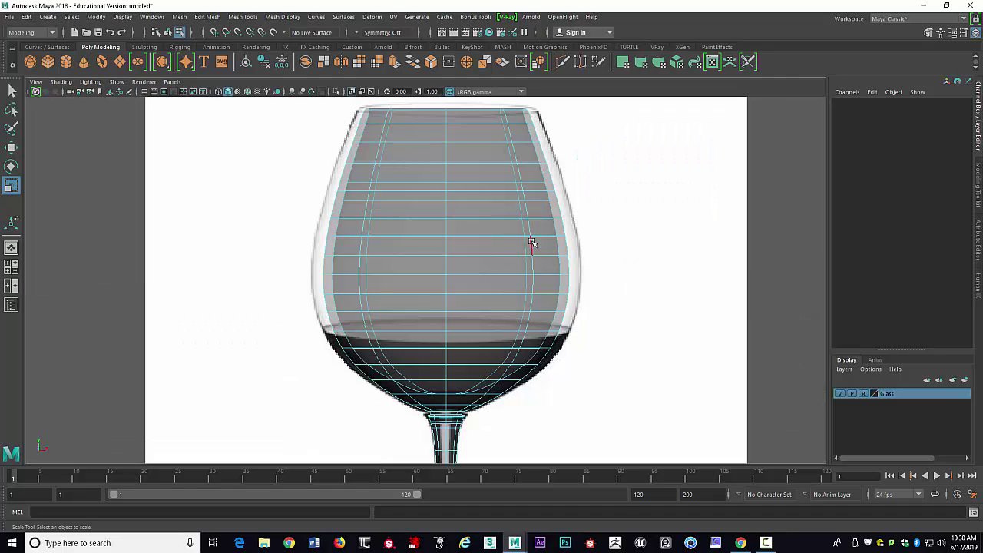
key("1")
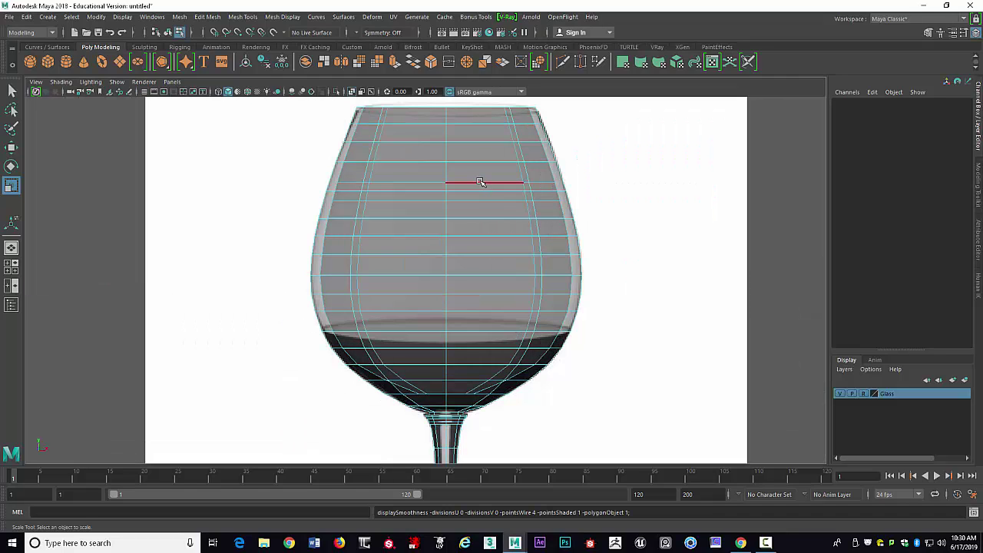
key("3")
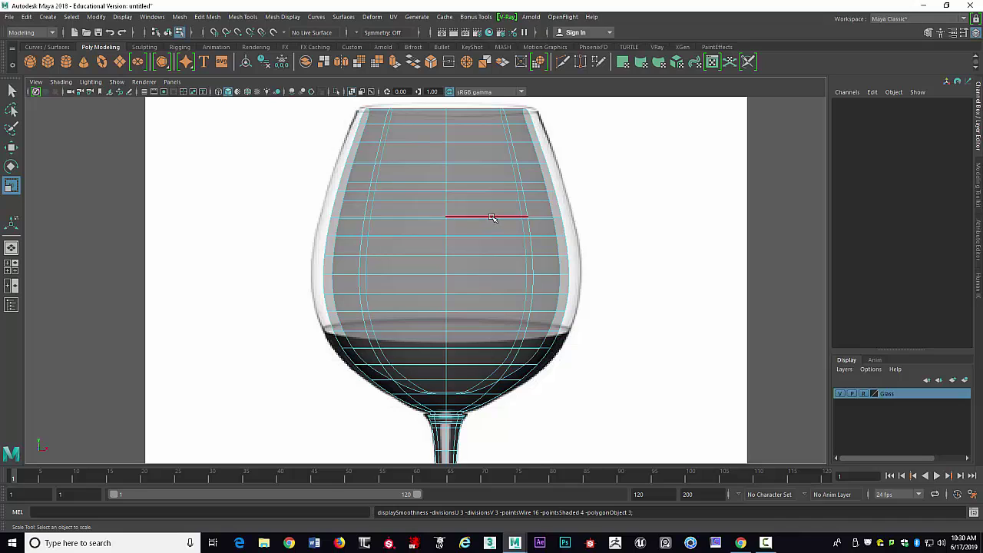
Select the whole wine glass as an object and turn off its smooth mesh preview.
right_click_drag(491, 217, 490, 367)
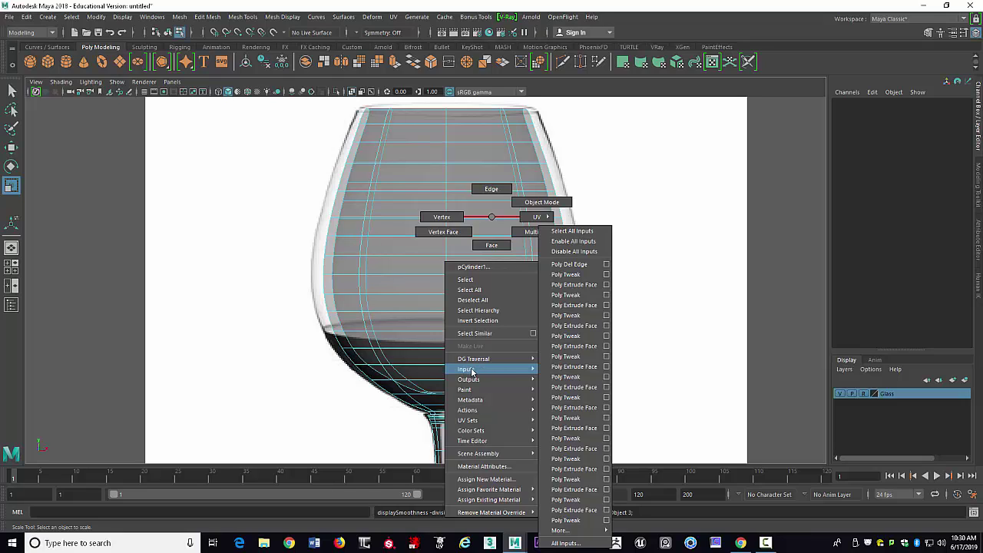
left_click(468, 278)
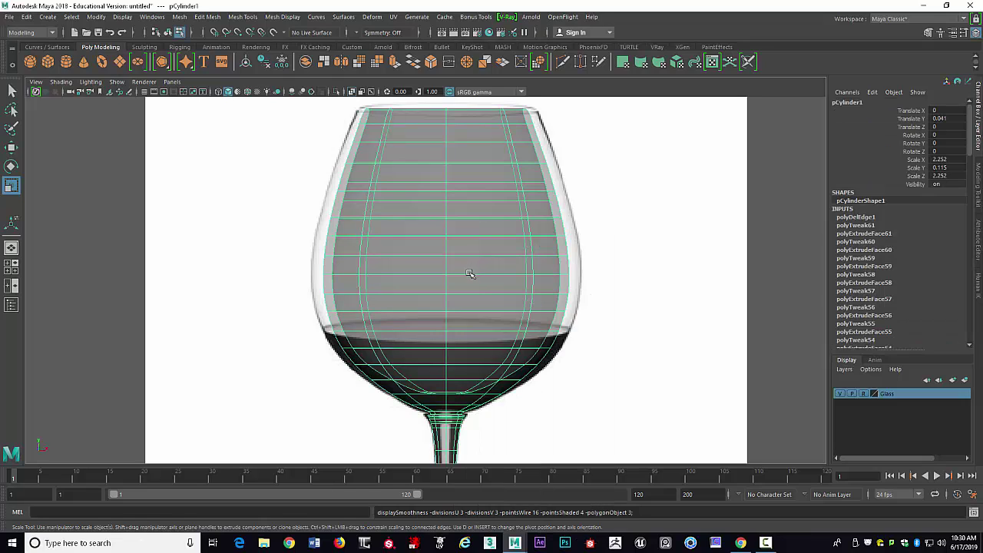
key("1")
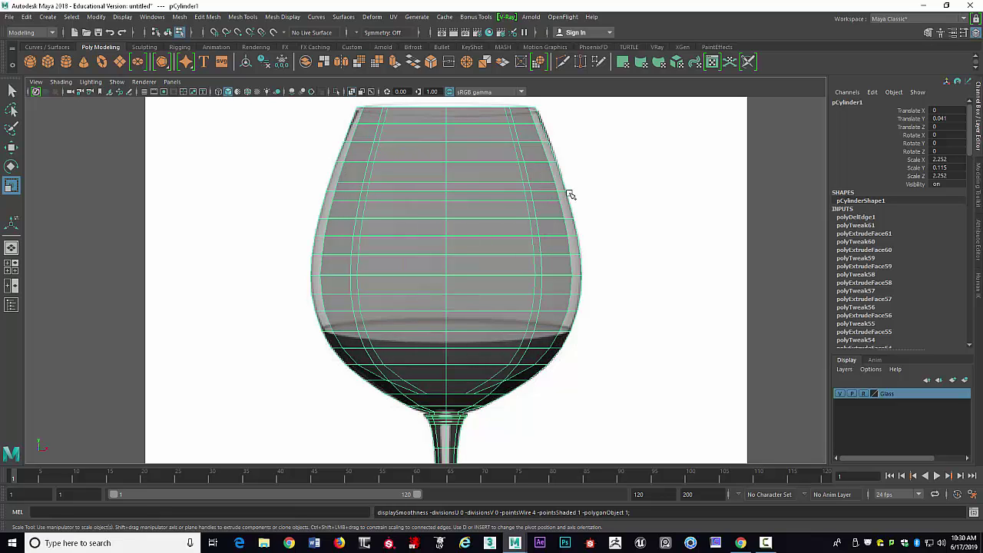
Inspect the spacing of the unsmoothed bowl's outer edge loops in perspective and in the front view.
mouse_move(611, 161)
left_mouse_down("alt")
mouse_move(627, 179)
mouse_move(623, 167)
left_mouse_up("alt")
key("space")
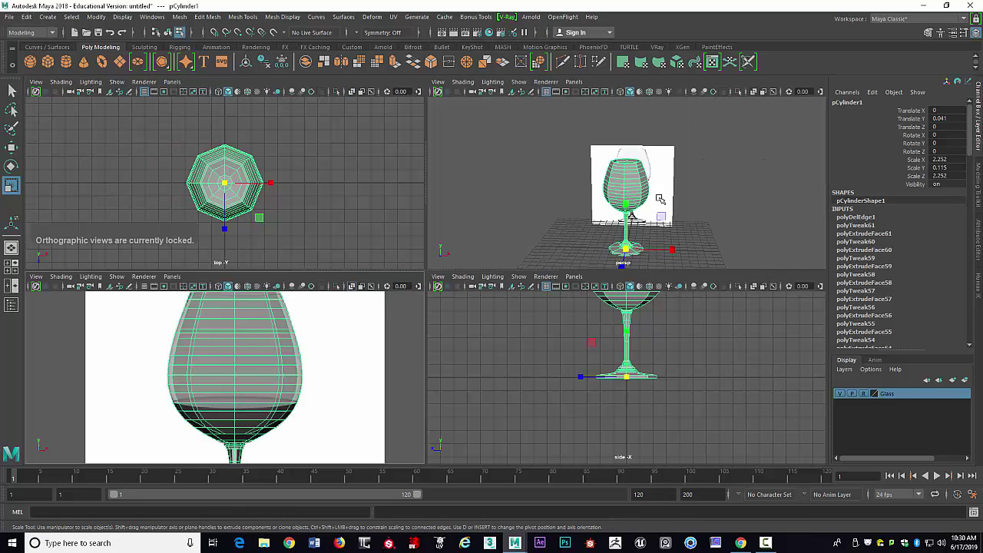
left_click_drag(613, 223, 596, 218, "alt")
scroll(629, 175, "up", 5)
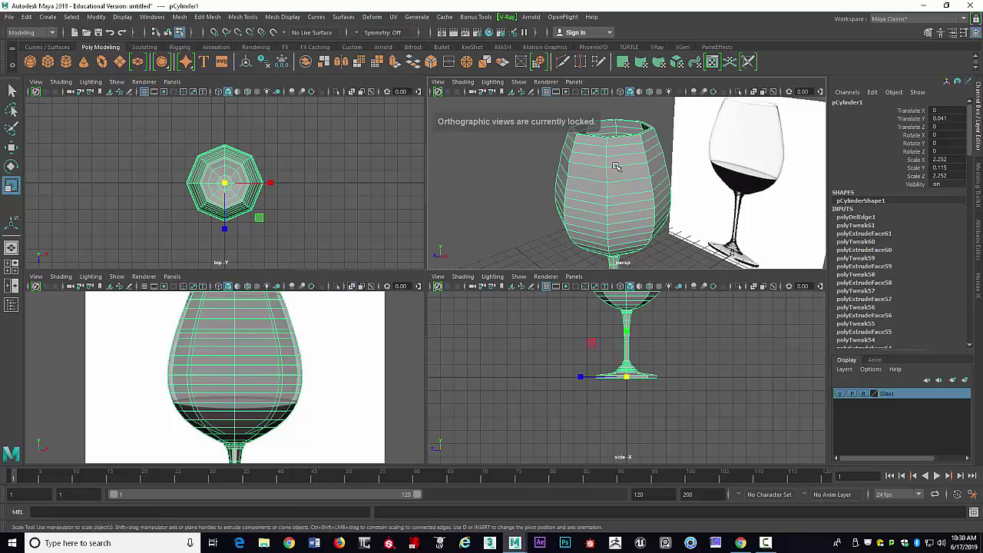
left_click_drag(617, 168, 625, 208, "alt")
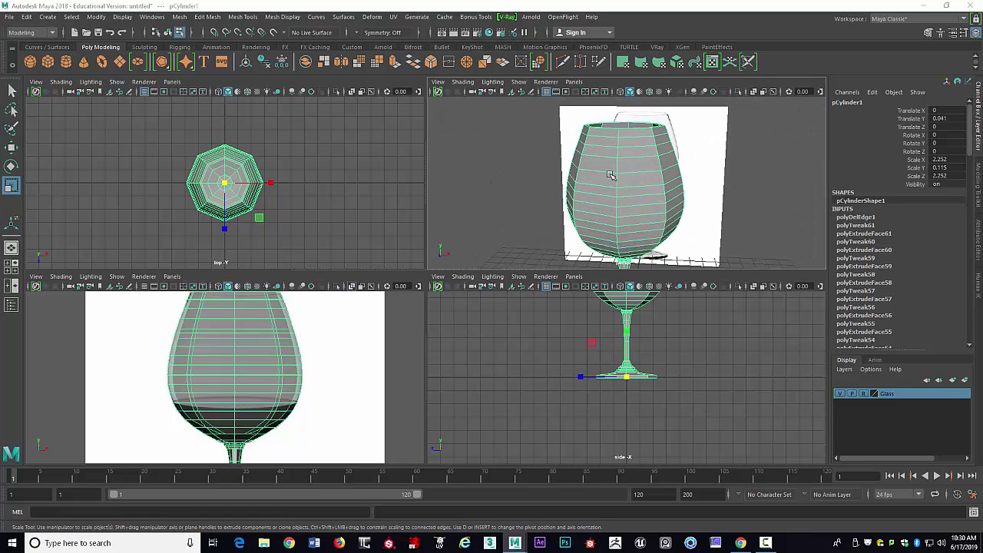
key("space")
key("space")
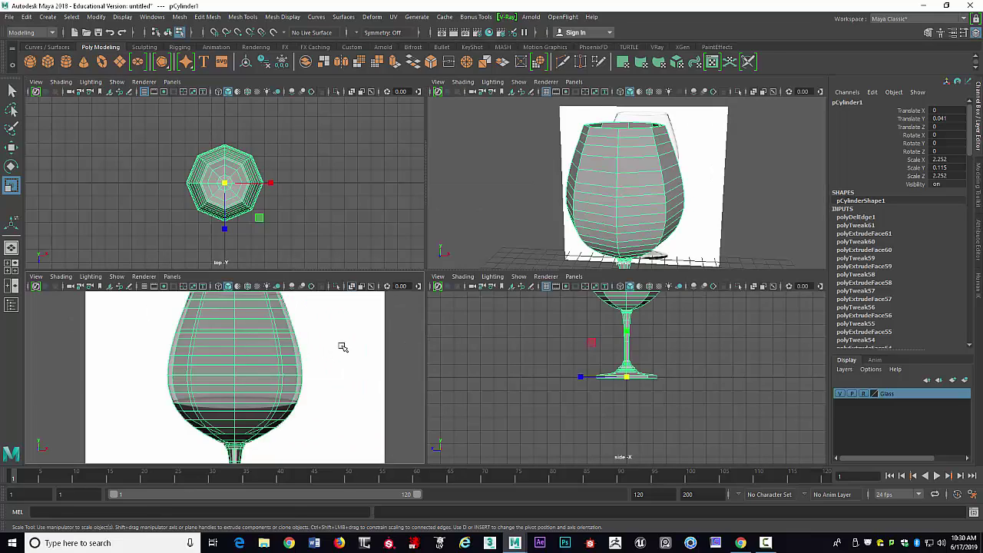
key("space")
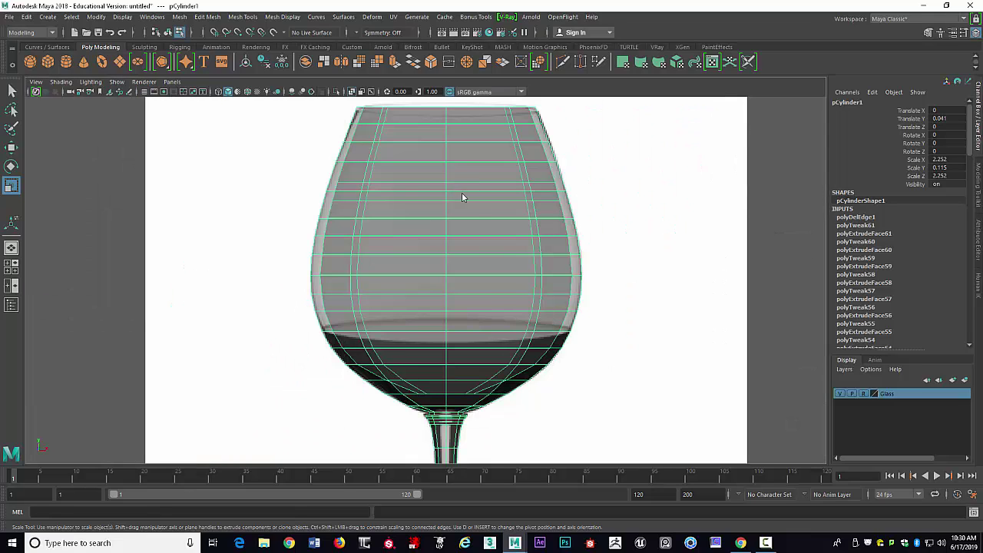
In the front view, lower the outer edge loop above the bowl's widest part to even the spacing and widen it slightly to the reference outline.
right_click_drag(461, 194, 461, 163)
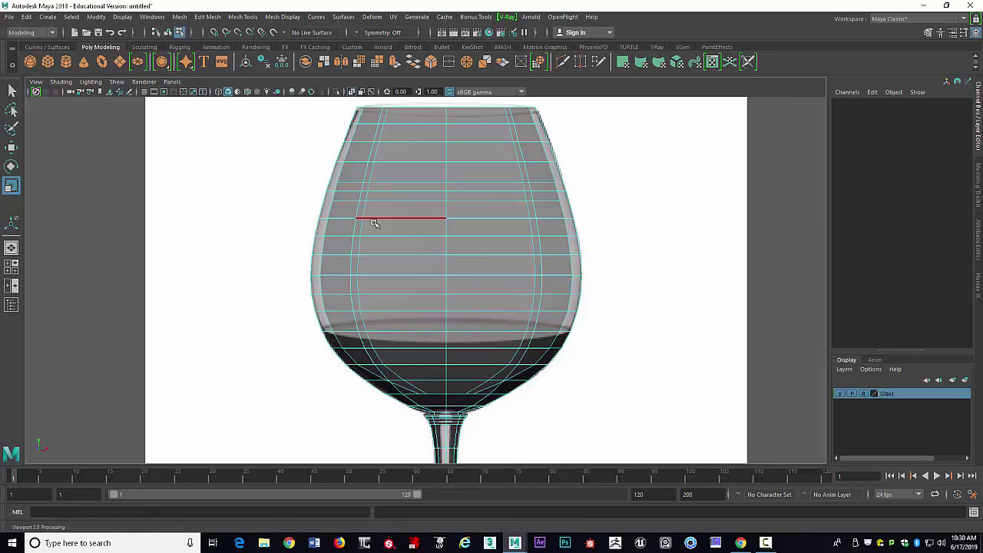
left_click(400, 193)
key("w")
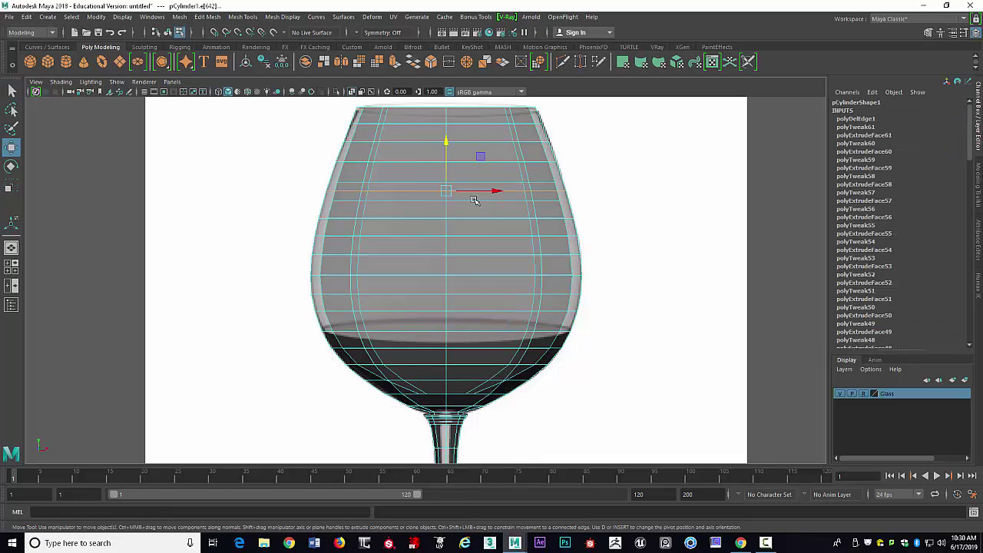
left_click_drag(445, 145, 442, 156)
key("e")
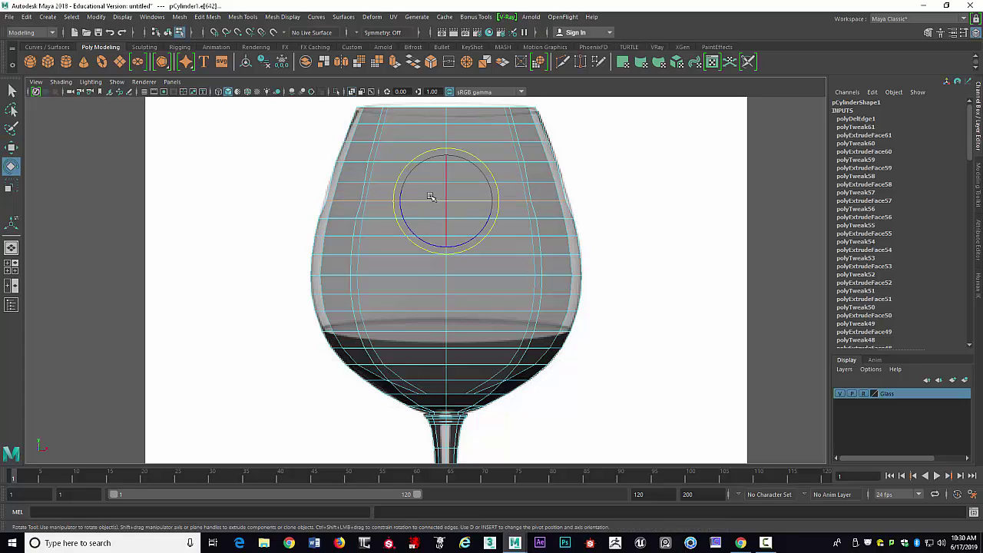
key("r")
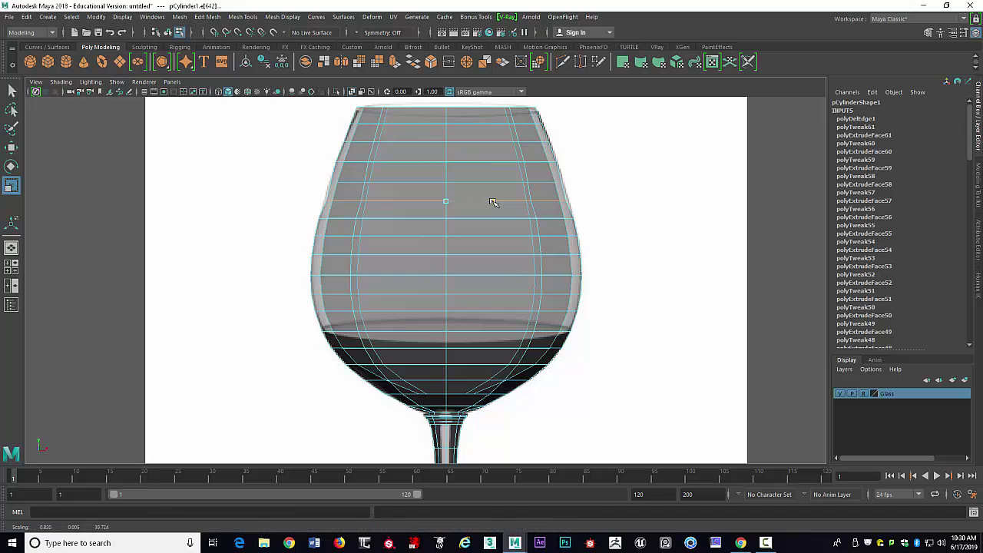
left_click_drag(445, 202, 449, 202)
In perspective, insert a new horizontal edge loop in the wide gap above the lowered loop on the bowl's outer wall.
key("space")
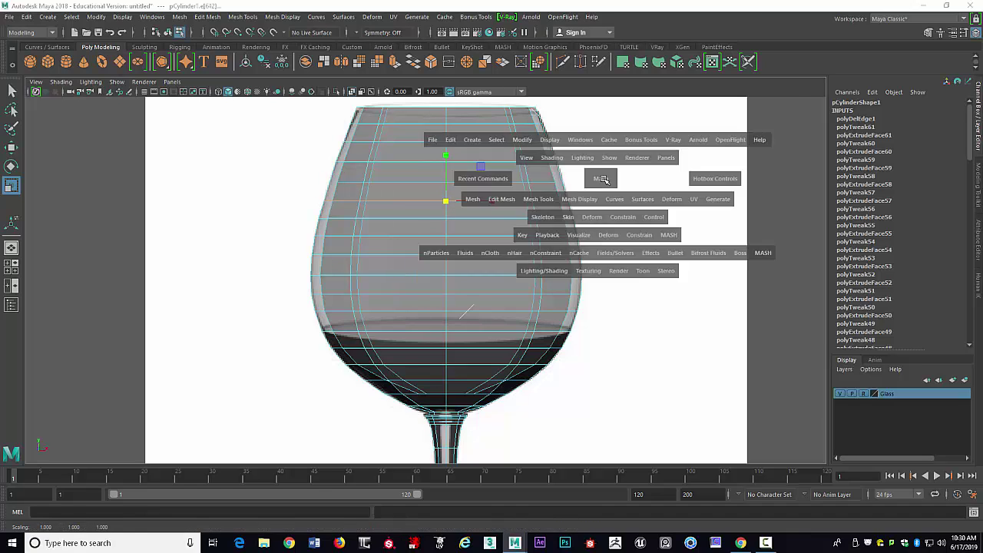
key("space")
right_click_drag(523, 221, 464, 256)
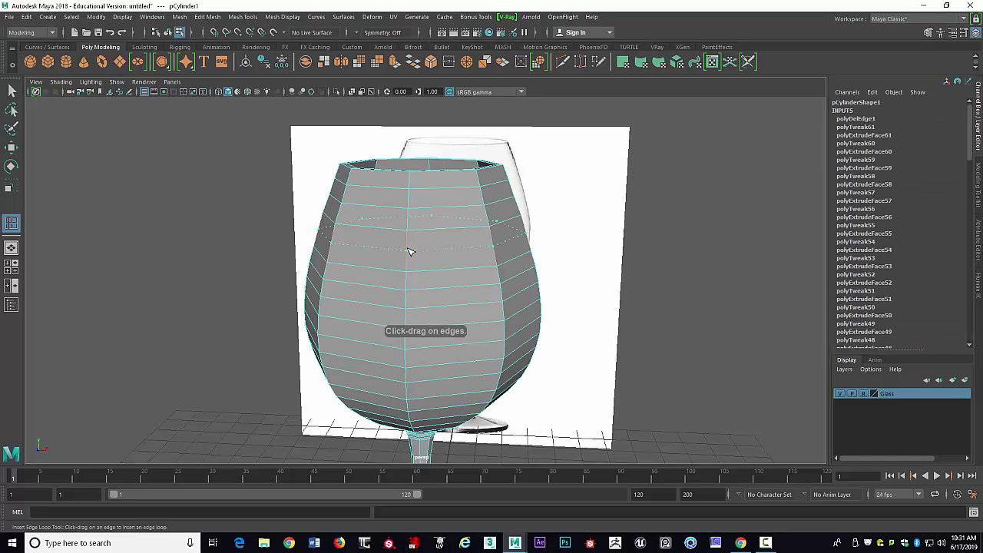
left_click(409, 251)
In the front view, lower the newly inserted edge loop slightly and scale it horizontally to about 1.005 to meet the reference outline.
key("space")
key("space")
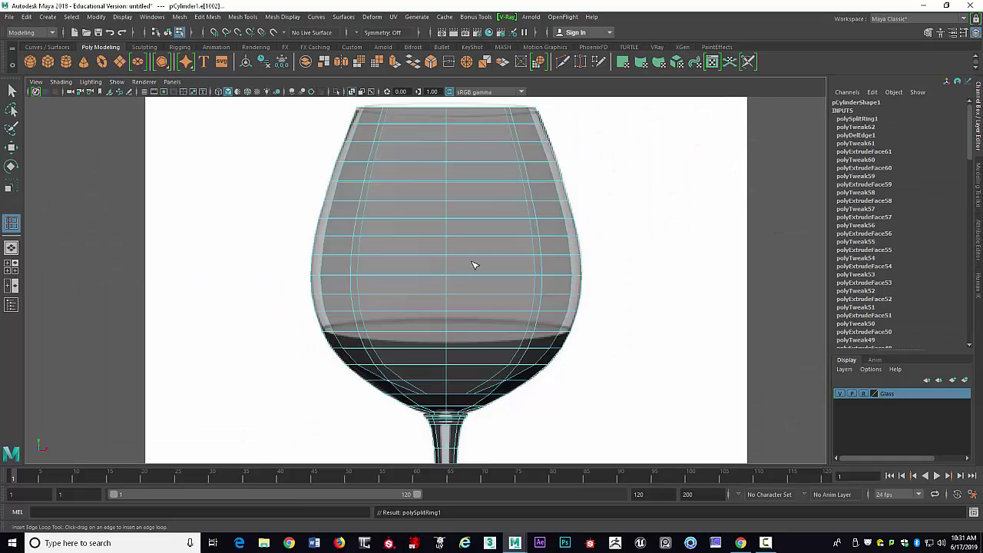
scroll(474, 265, "up", 2)
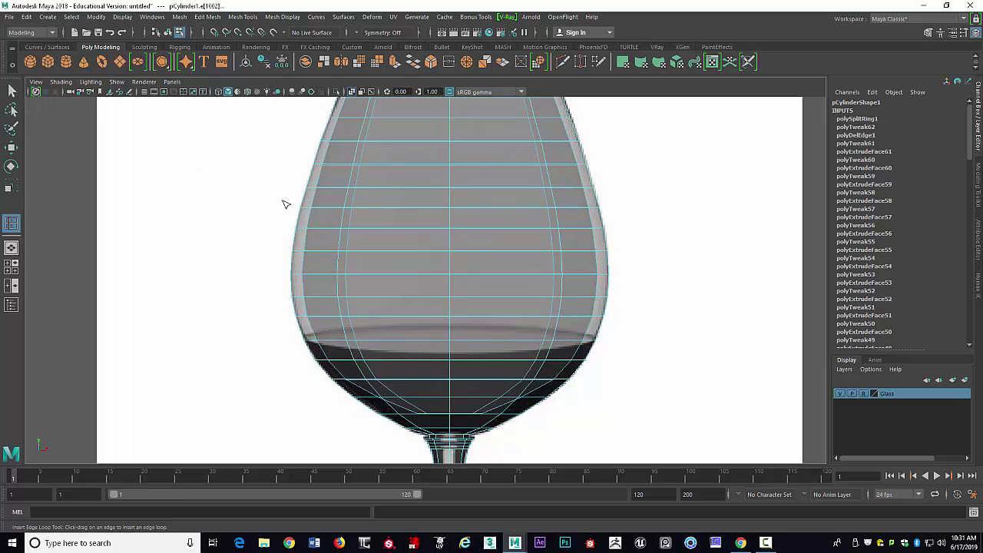
key("q")
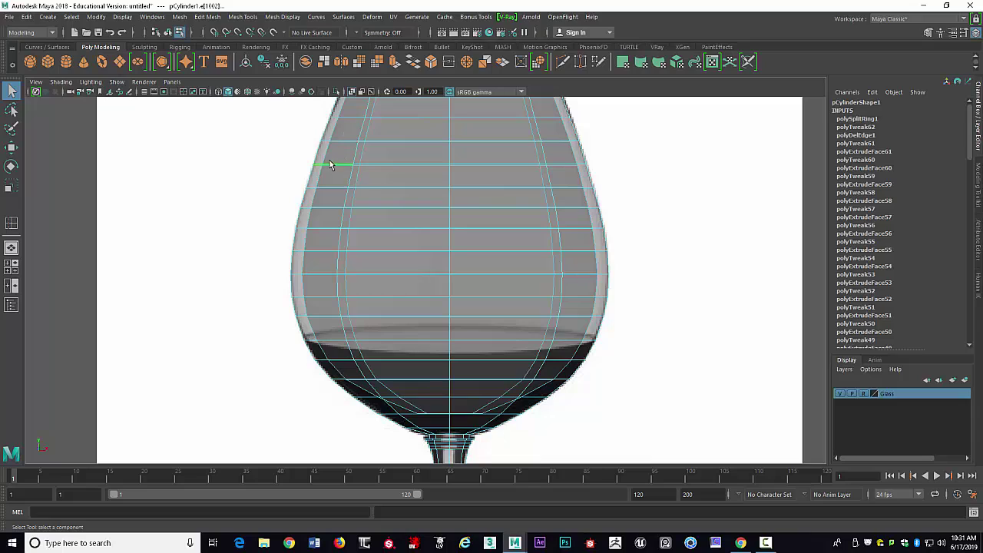
double_click(465, 166)
key("w")
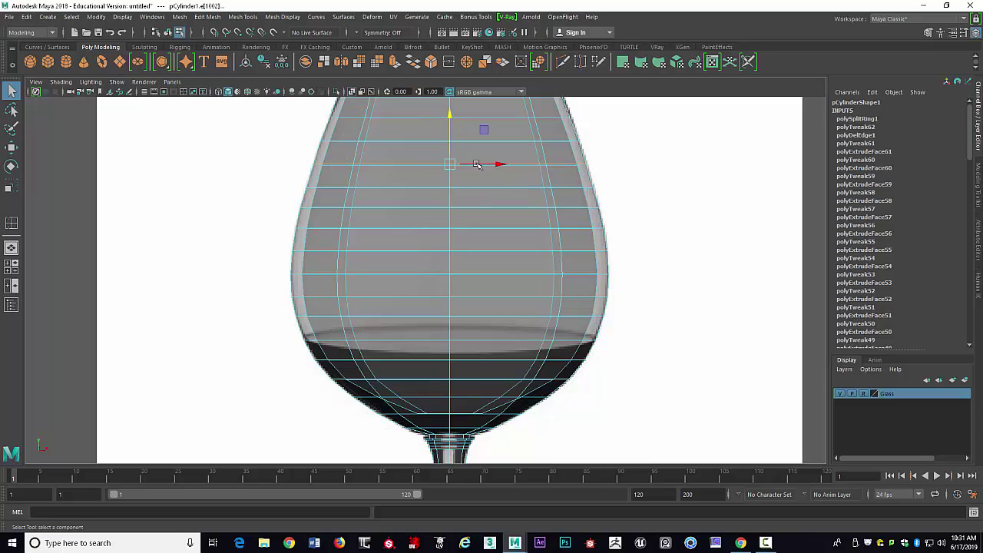
left_click_drag(450, 113, 448, 115)
key("r")
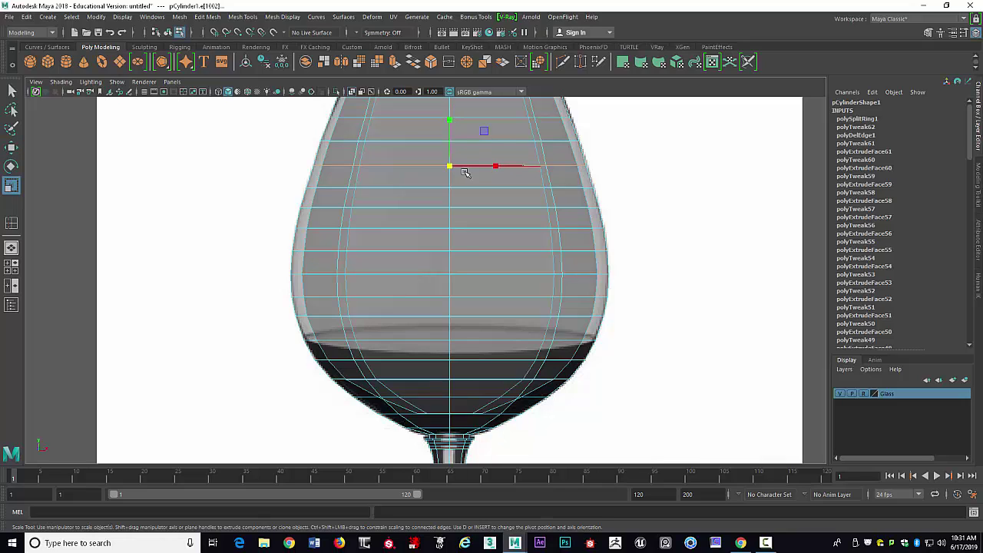
left_click_drag(450, 165, 451, 166)
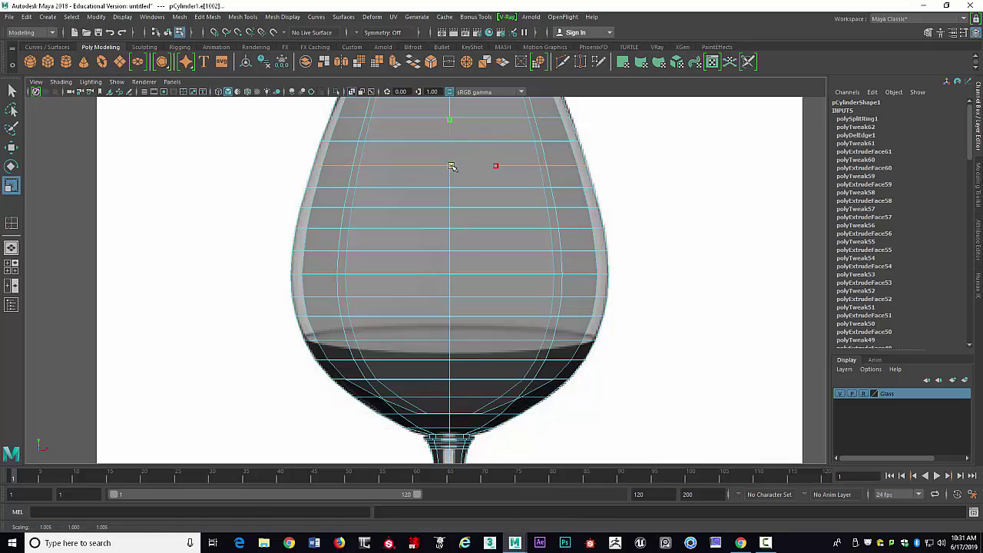
Select the outer edge loop just below the inserted one, fine-tune its width against the outline and return to perspective.
double_click(388, 187)
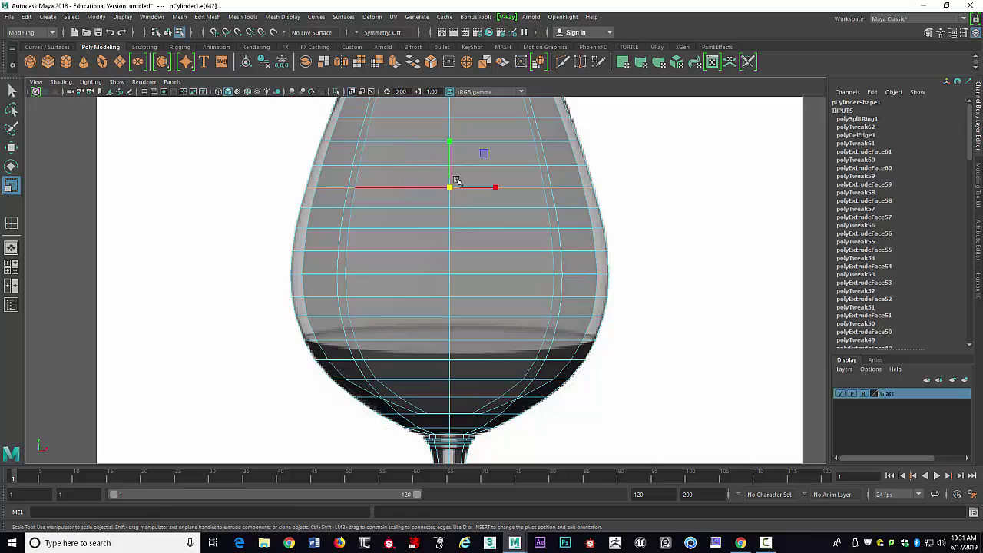
left_click_drag(450, 186, 450, 186)
key("space")
key("space")
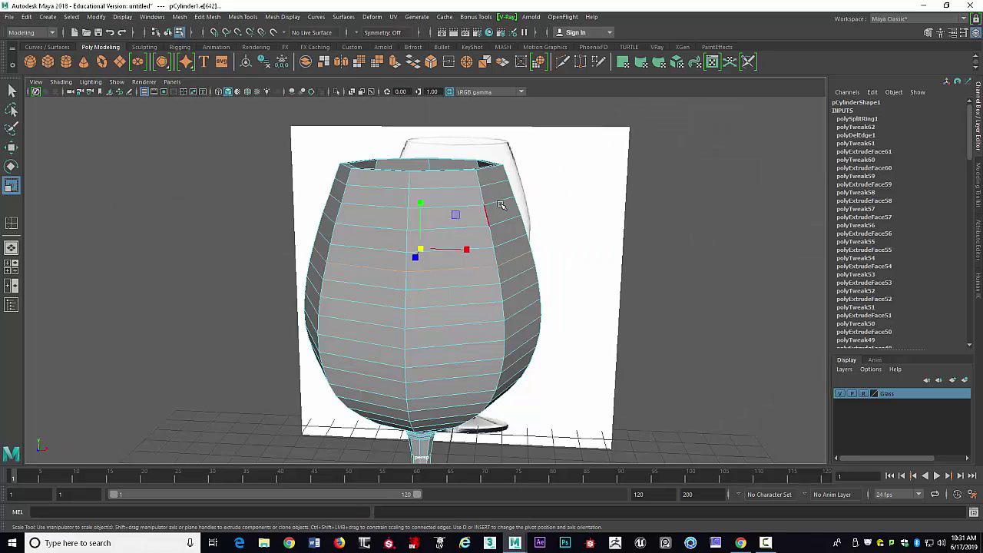
Leave edge editing on the glass and examine the spacing of the bowl's edge loops from several angles.
left_click_drag(520, 206, 445, 333, "alt")
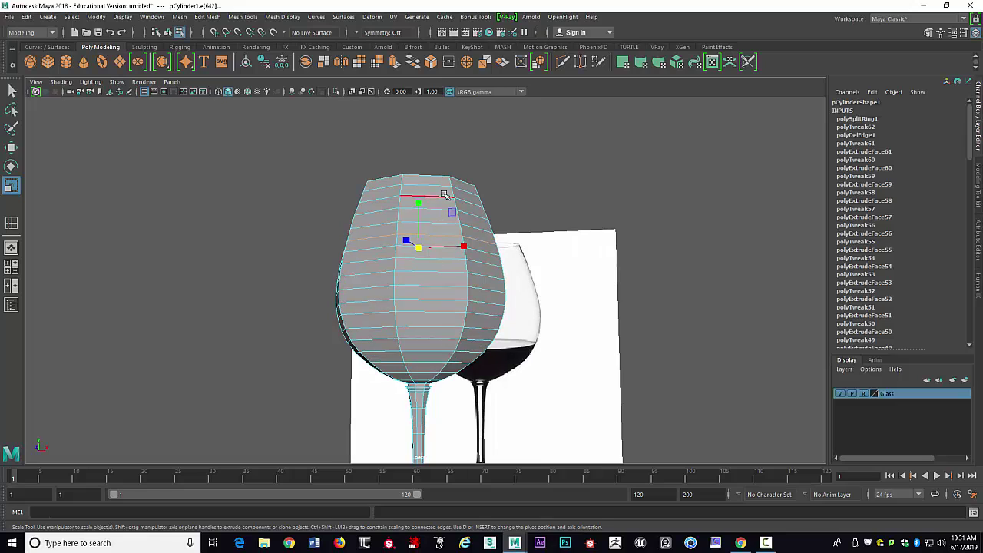
right_click_drag(395, 182, 378, 234)
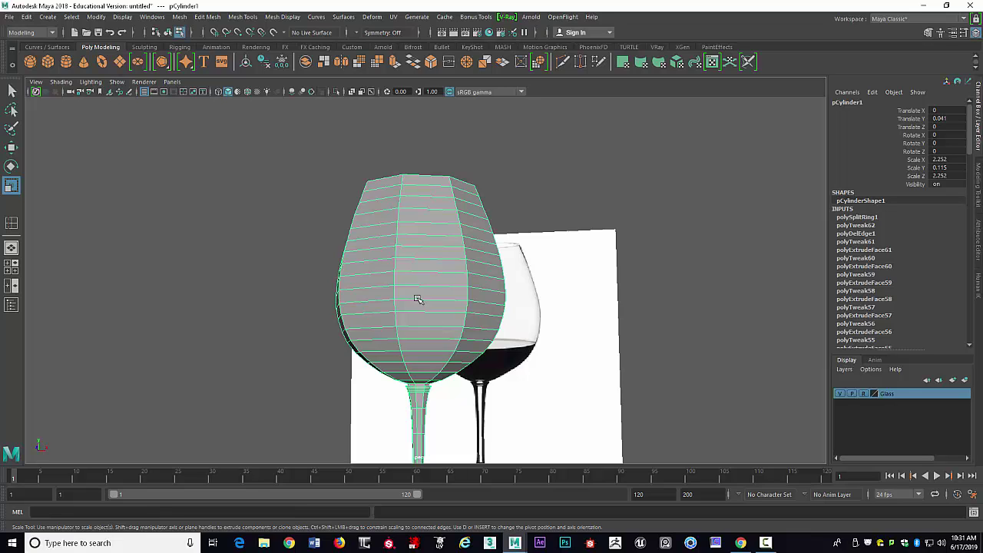
left_click_drag(417, 299, 480, 271, "alt")
key("space")
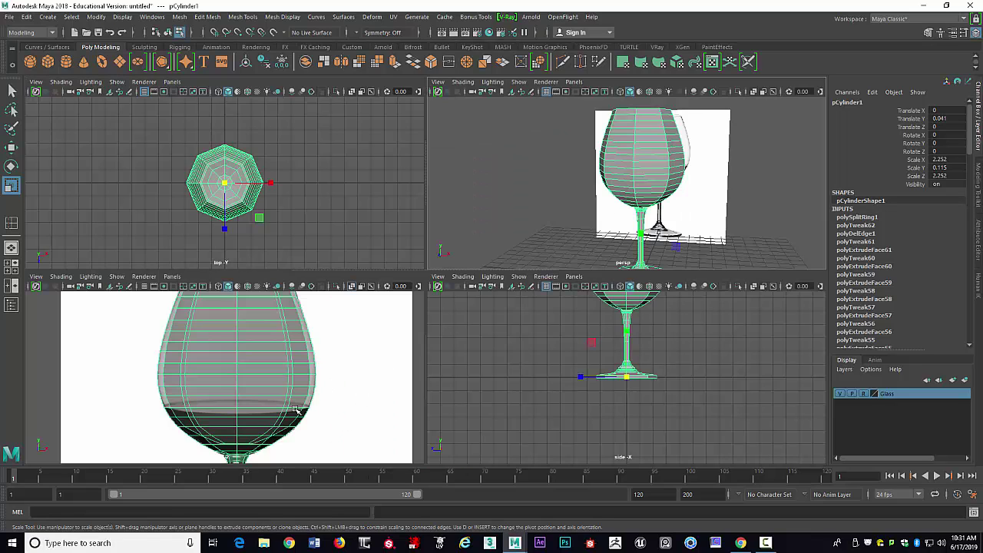
key("space")
left_click_drag(665, 189, 525, 291, "alt")
Delete every other horizontal edge loop on the bowl's outer wall to thin out its mesh.
right_click_drag(505, 287, 511, 222)
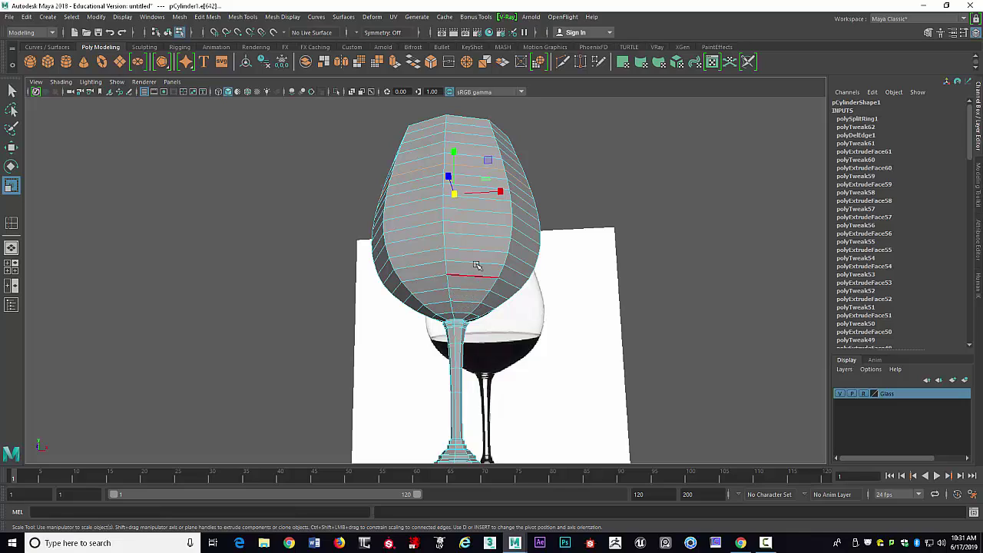
left_click(471, 275)
double_click(471, 276)
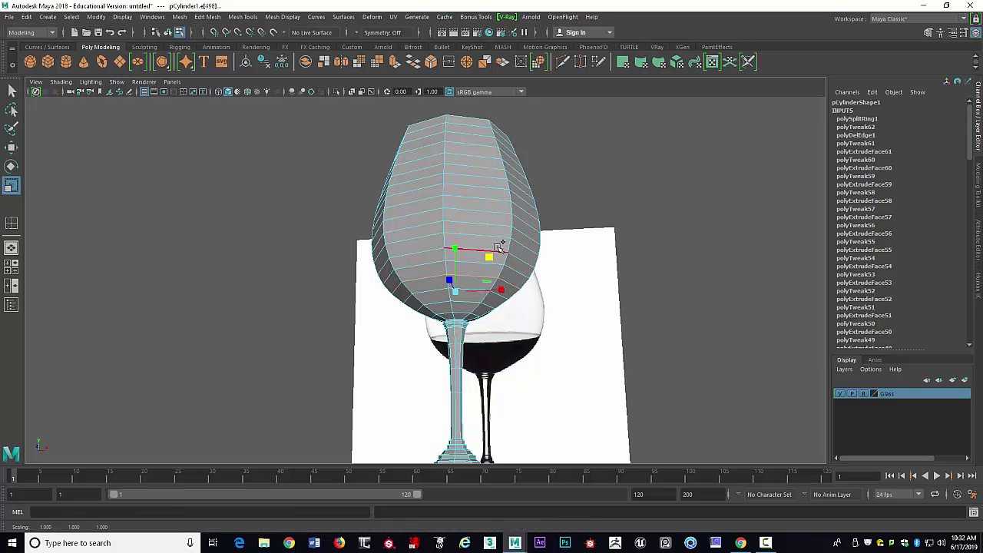
left_click_drag(555, 254, 520, 286, "alt")
key("q")
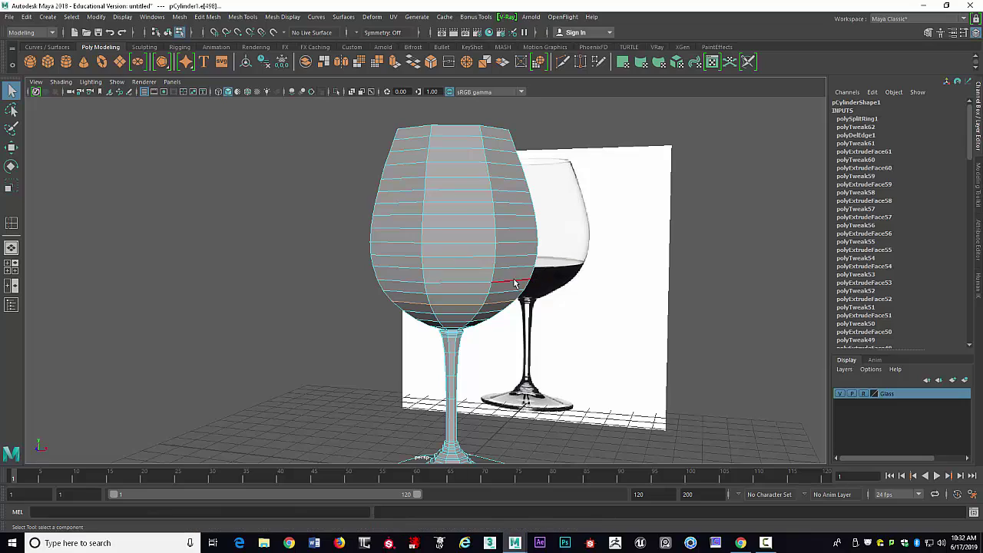
double_click(461, 282, "shift")
double_click(468, 258, "shift")
double_click(469, 228, "shift")
double_click(468, 205, "shift")
double_click(468, 177, "shift")
key("Delete")
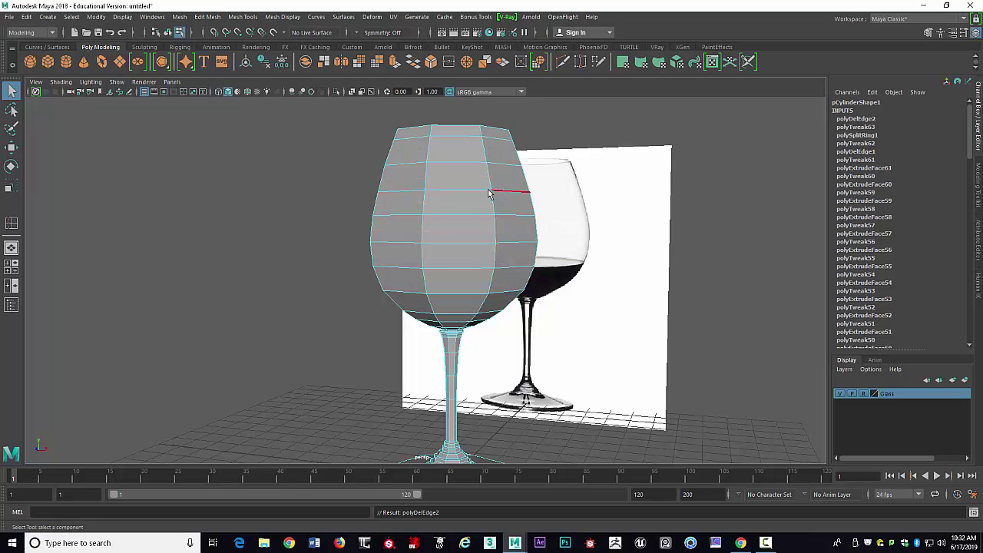
Delete the surplus horizontal edge loops on the bowl's inner wall below the rim.
left_click_drag(491, 193, 440, 236, "alt")
left_click(426, 164)
left_click_drag(451, 231, 510, 211, "alt")
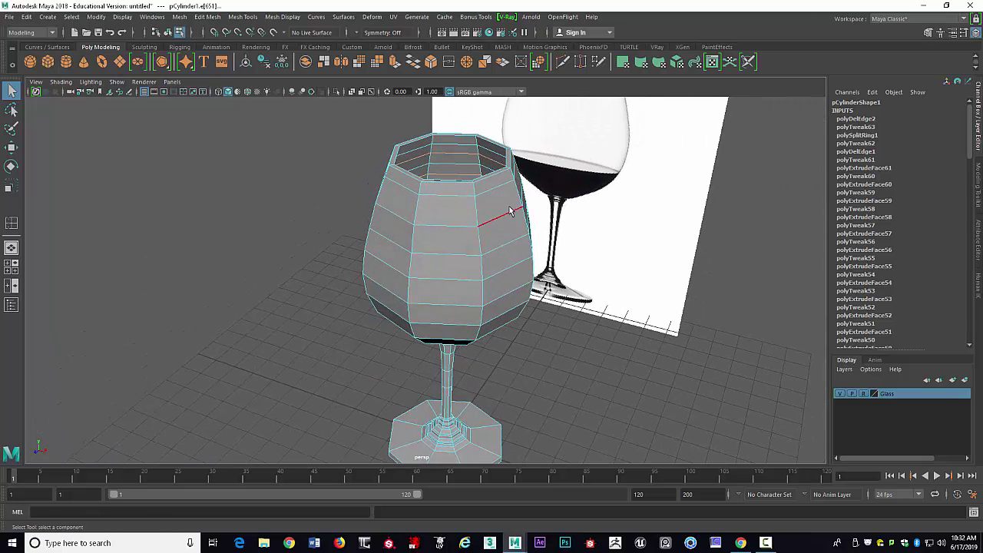
key("Delete")
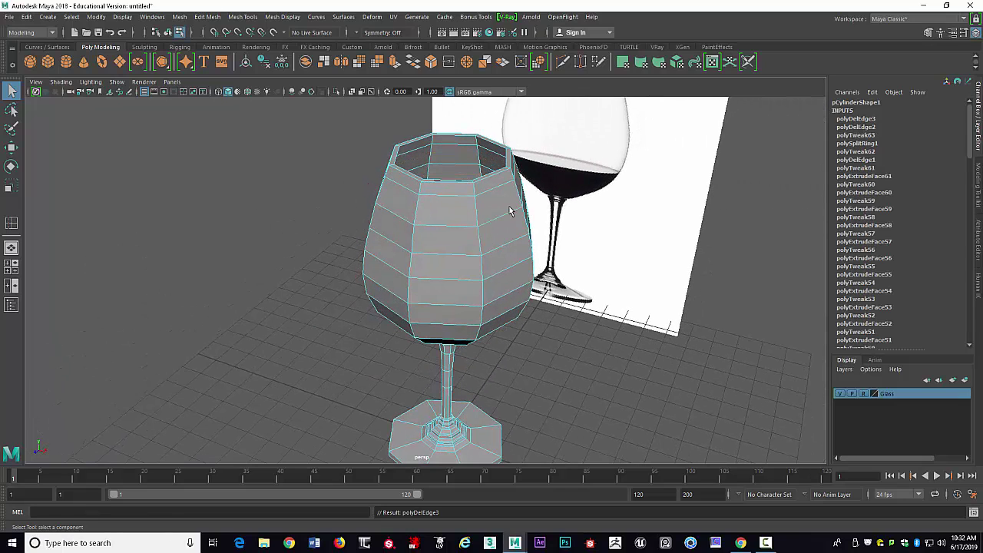
Compare the thinned bowl with the reference outline in the front view and preview the glass smoothed in perspective.
left_click_drag(448, 221, 466, 206, "alt")
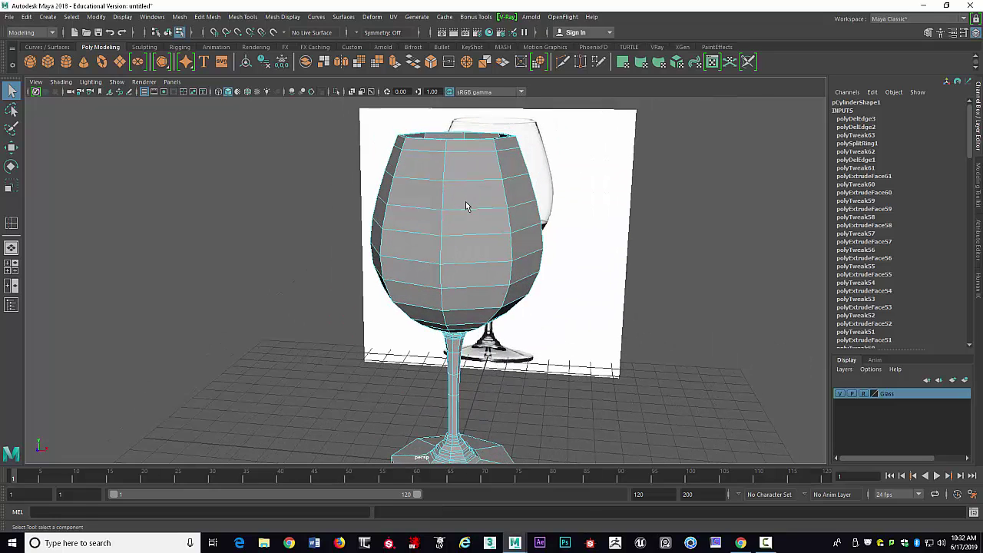
mouse_move(498, 248)
left_mouse_down("alt")
mouse_move(504, 226)
mouse_move(500, 234)
left_mouse_up("alt")
key("space")
key("space")
scroll(417, 300, "down", 2)
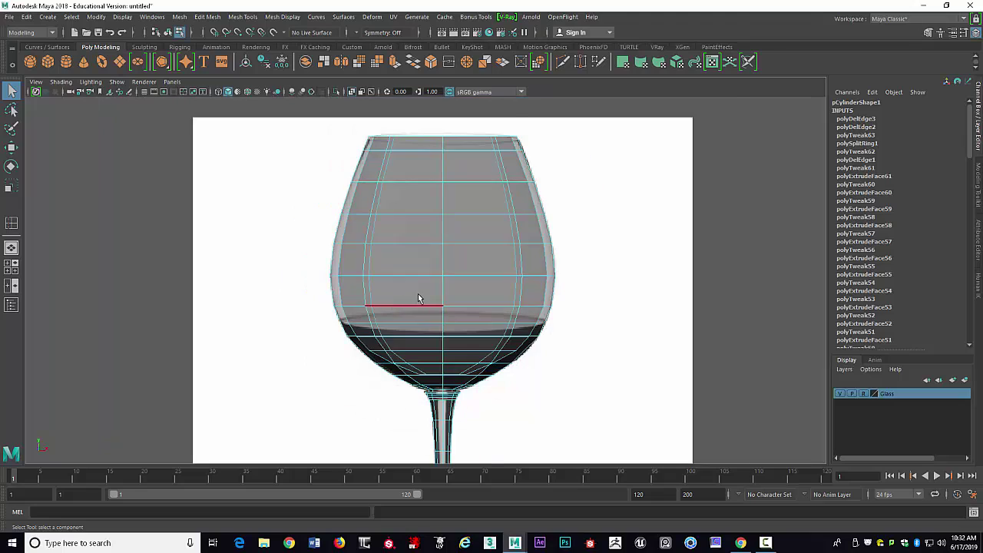
scroll(419, 297, "up", 1)
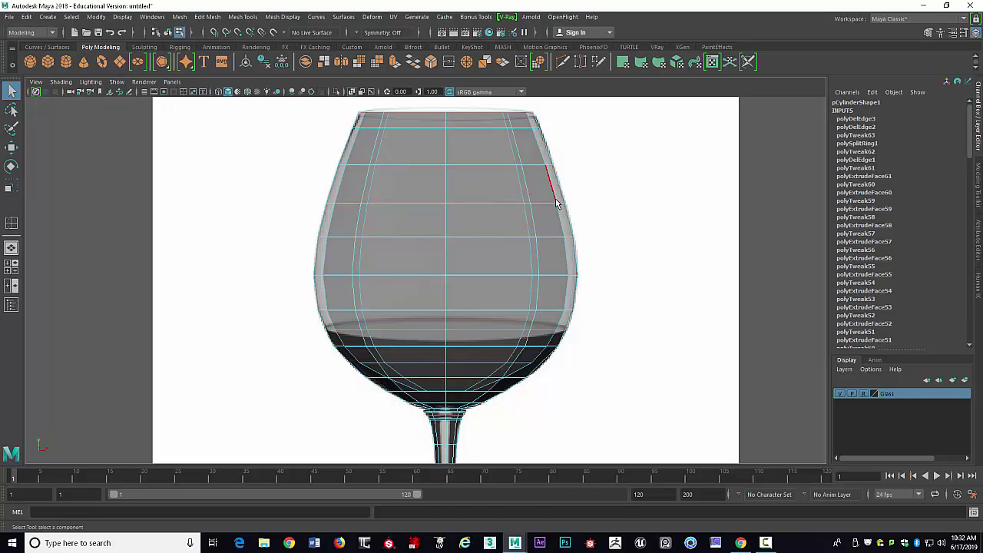
key("3")
key("space")
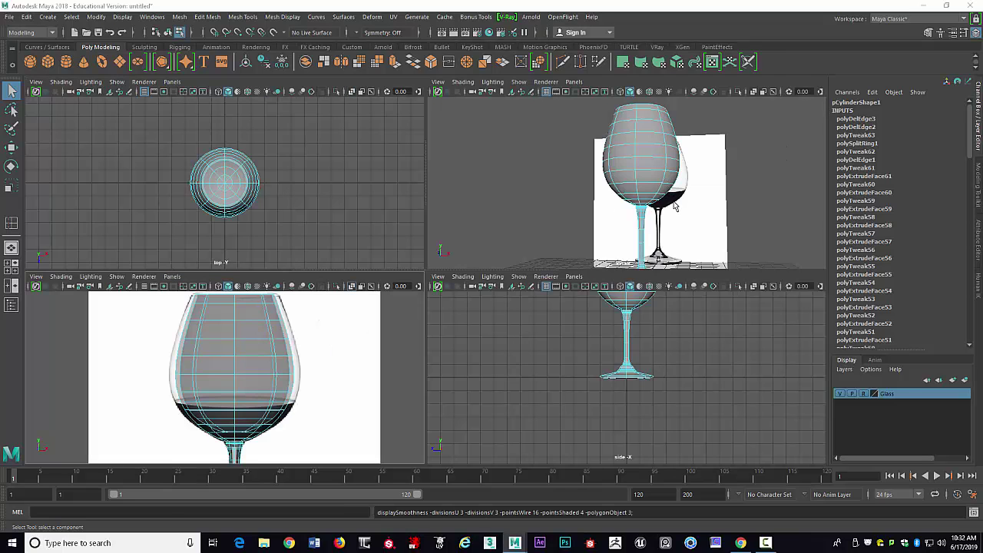
key("space")
left_click_drag(526, 247, 494, 210, "alt")
Select the whole glass as an object and return it to the unsmoothed display.
right_click(493, 207)
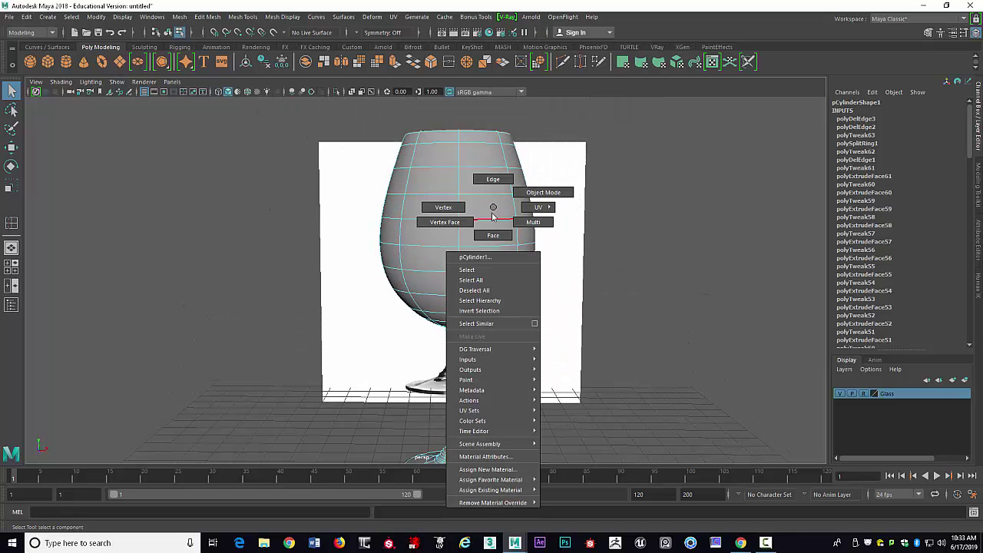
left_click(482, 271)
mouse_move(755, 253)
left_mouse_down("alt")
mouse_move(744, 241)
mouse_move(636, 225)
mouse_move(680, 211)
mouse_move(743, 256)
left_mouse_up("alt")
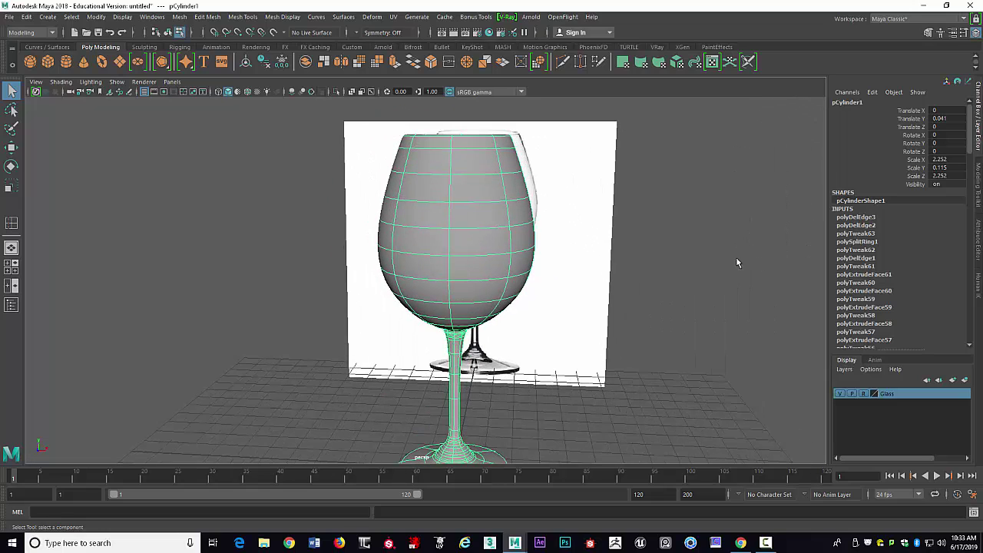
key("1")
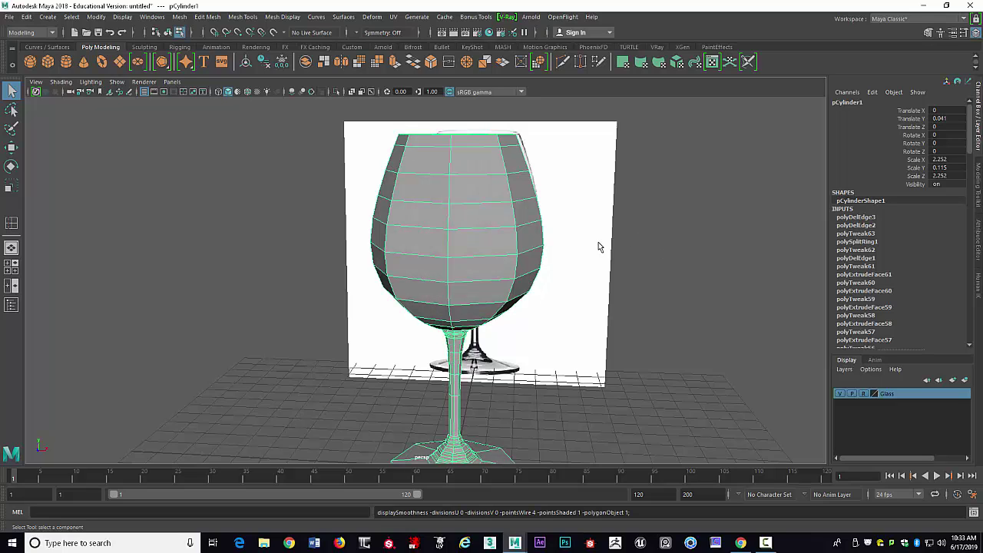
Delete the construction history of the selected glass.
mouse_move(599, 247)
left_mouse_down("alt")
mouse_move(576, 251)
mouse_move(588, 255)
left_mouse_up("alt")
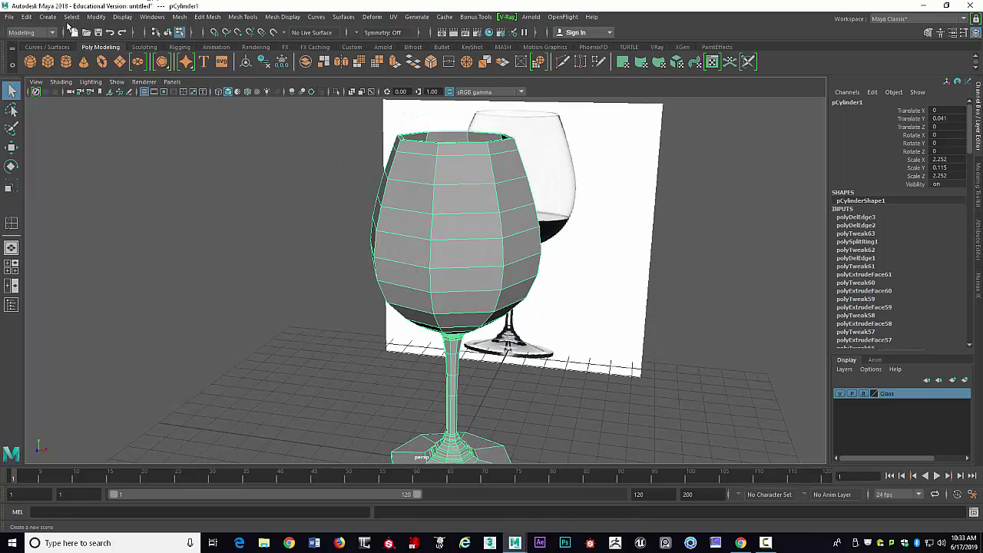
left_click(26, 17)
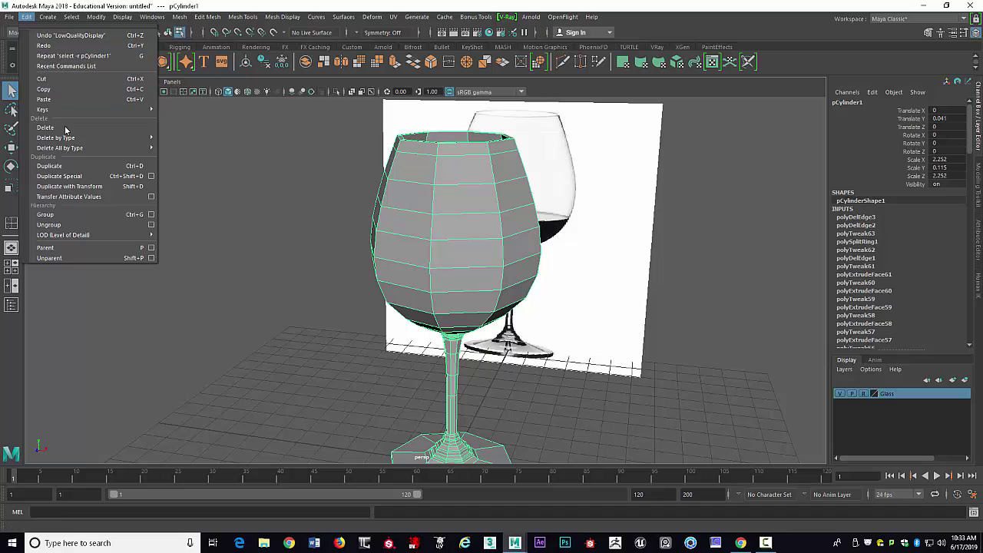
mouse_move(71, 137)
left_click(188, 149)
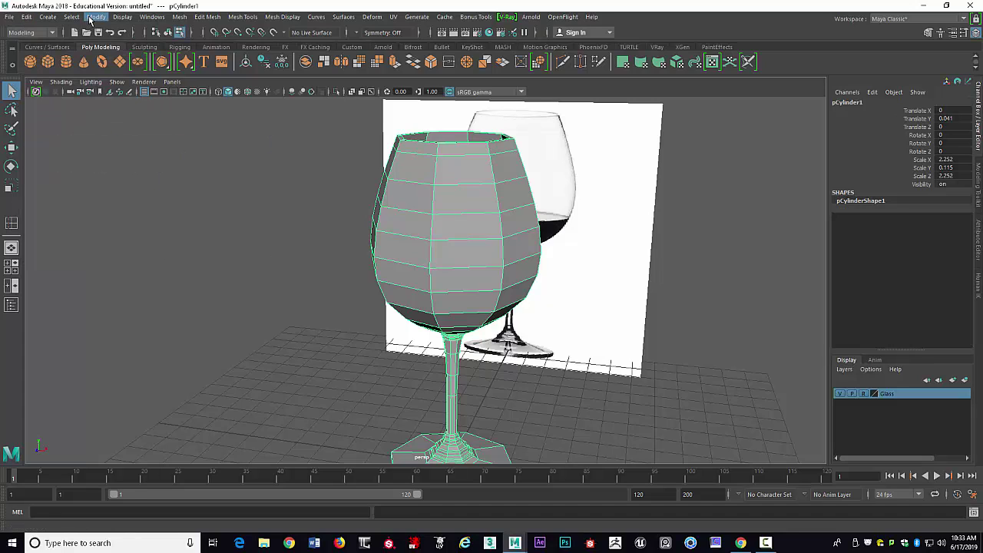
Freeze the glass's transformations and center its pivot.
left_click(96, 17)
left_click(109, 65)
left_click(96, 17)
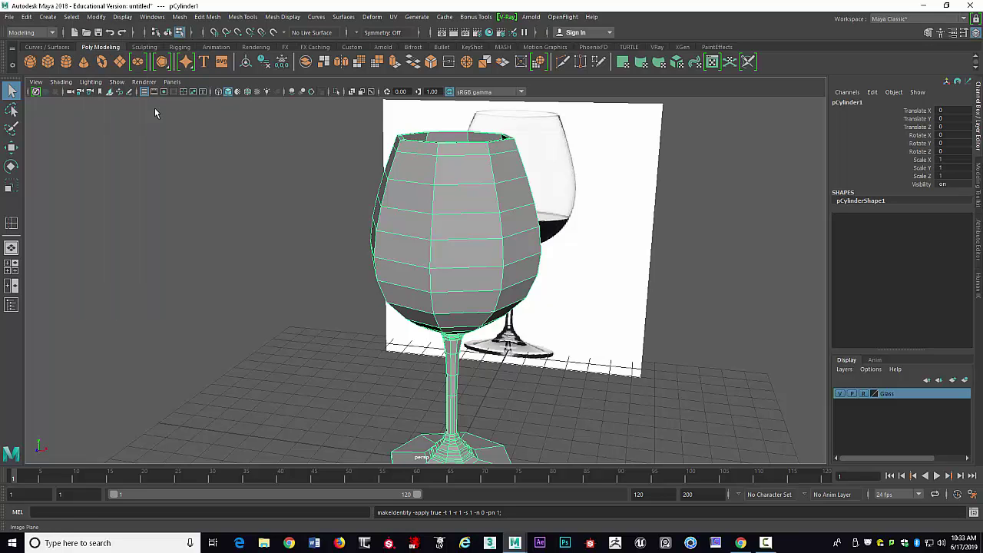
left_click(113, 92)
left_click_drag(618, 226, 533, 176, "alt")
middle_click_drag(533, 175, 536, 180, "alt")
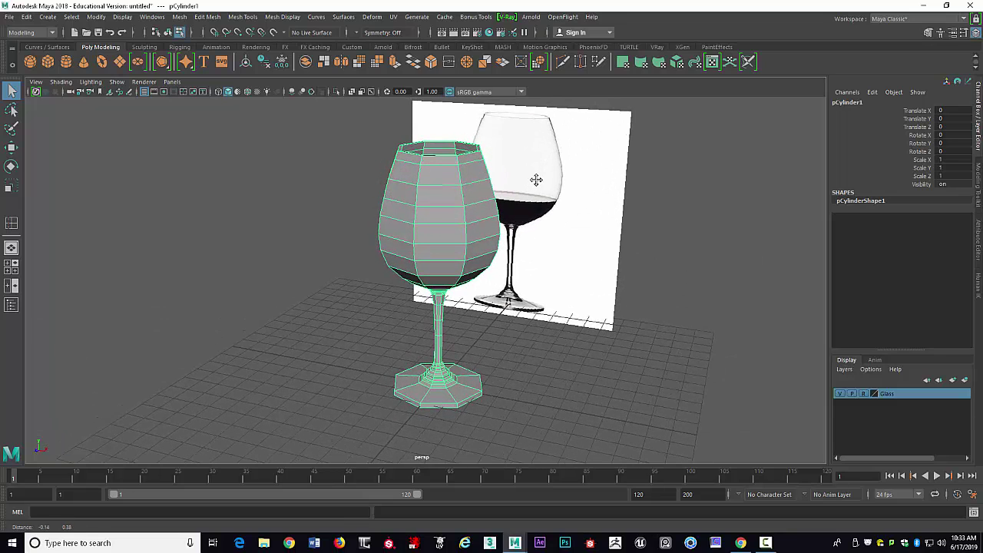